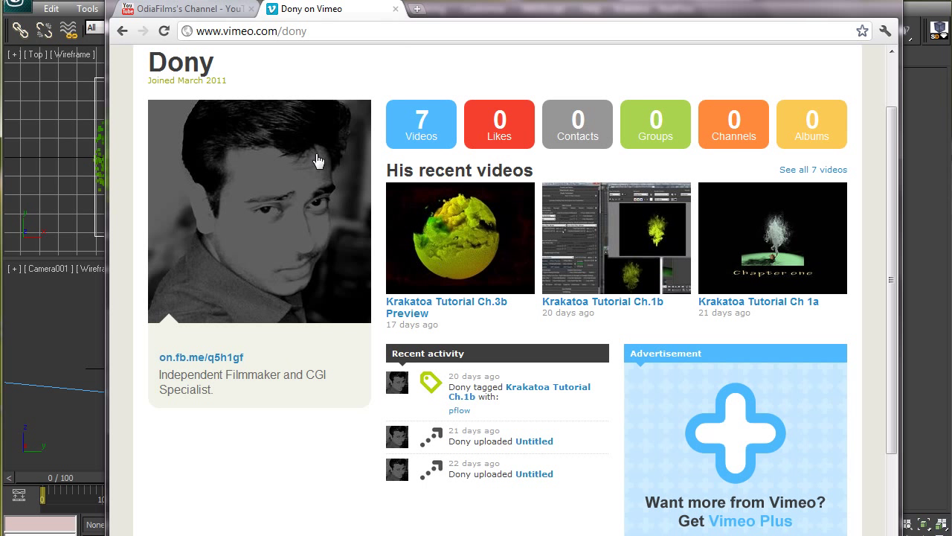
Switch from the Vimeo profile to the OdiaFilms YouTube channel tab
left_click(216, 11)
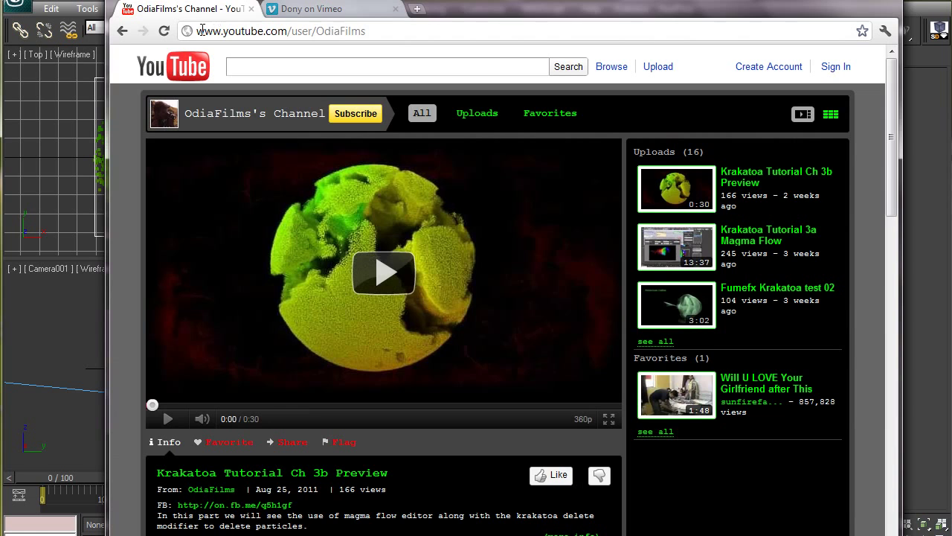
Scroll down the OdiaFilms channel page to its profile details, 103 subscribers and comments
scroll(413, 265, "down", 5)
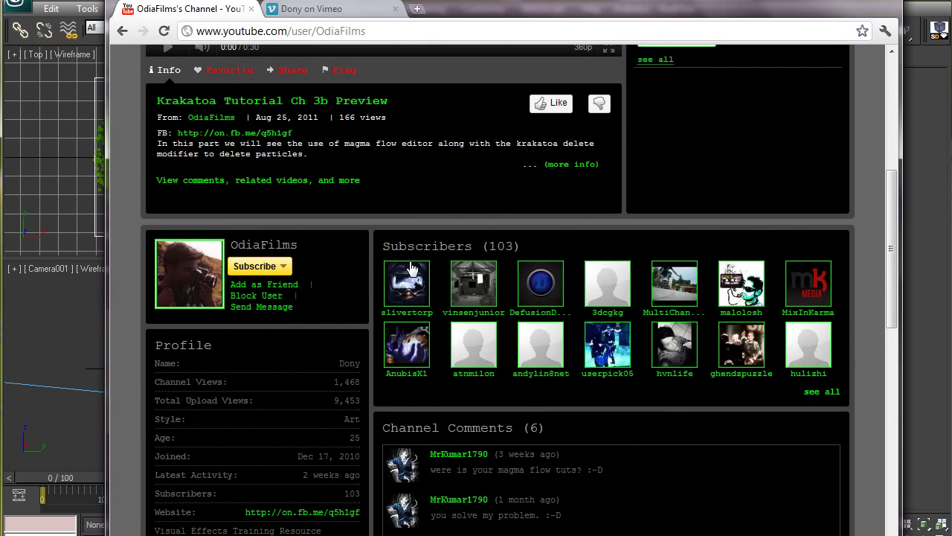
scroll(412, 266, "down", 1)
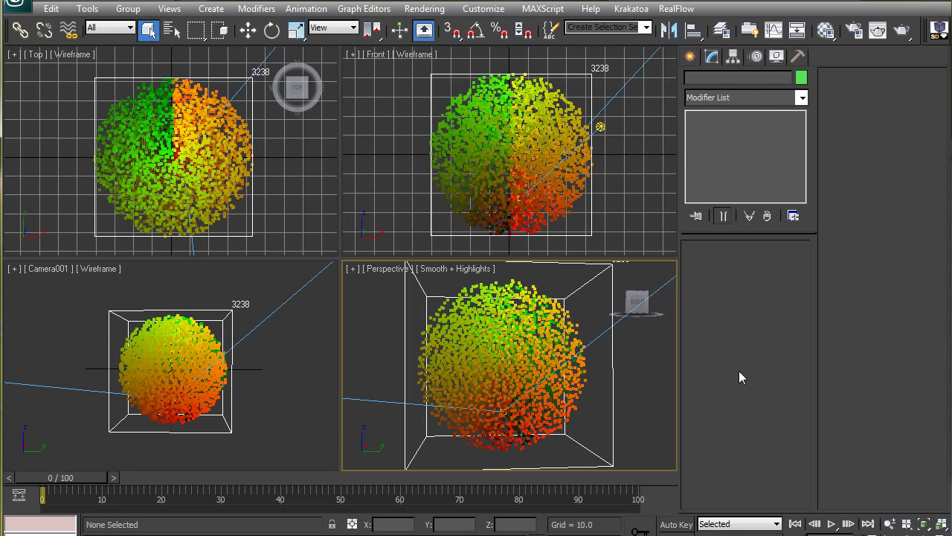
Select PRT Loader001 and add a Krakatoa Channels modifier to it
left_click(500, 347)
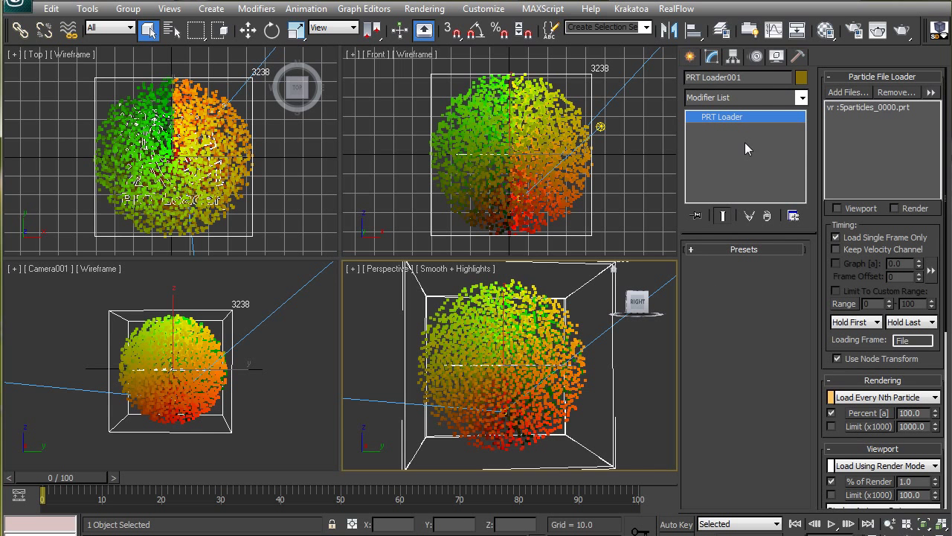
left_click(755, 98)
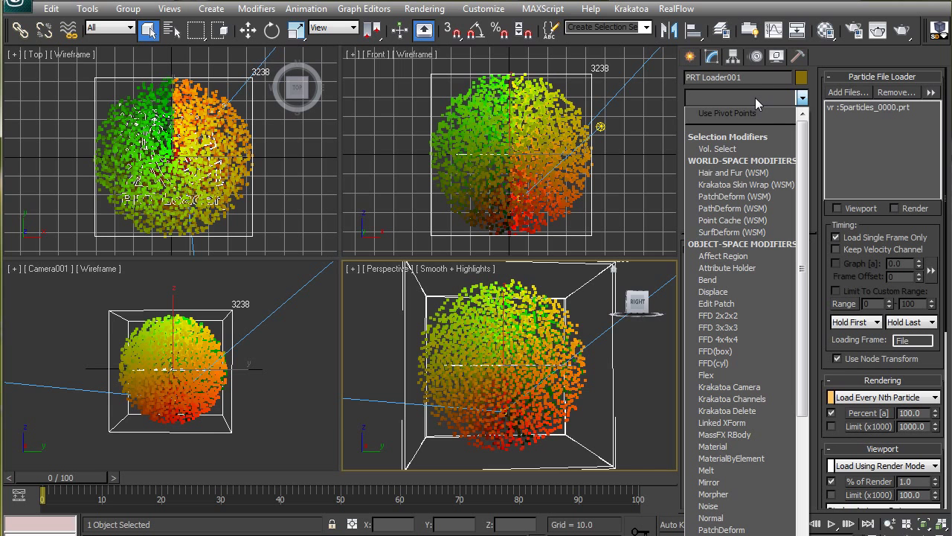
key("k")
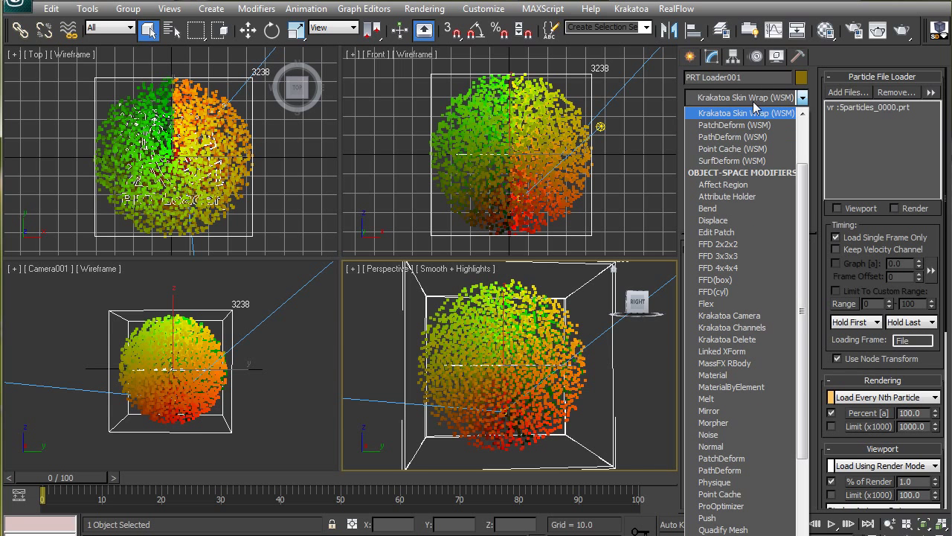
key("k")
key("k")
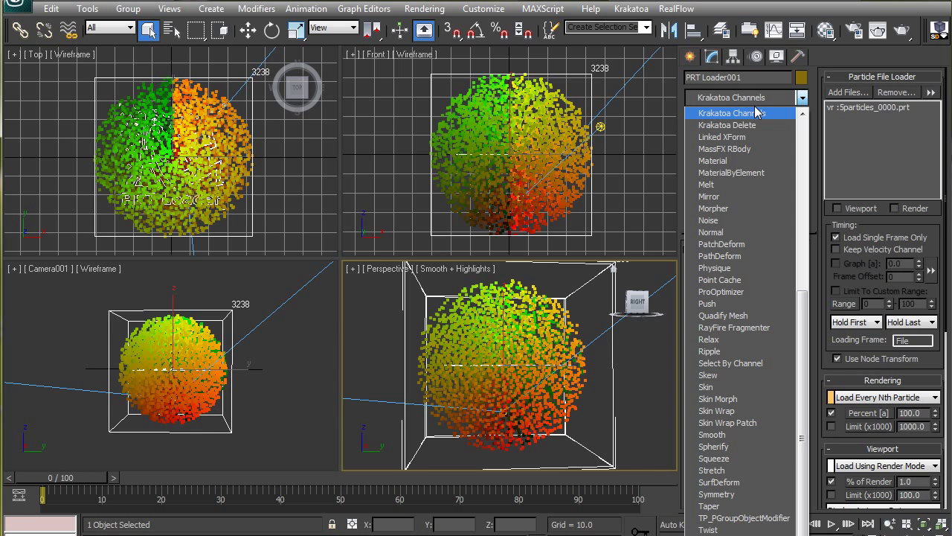
left_click(756, 113)
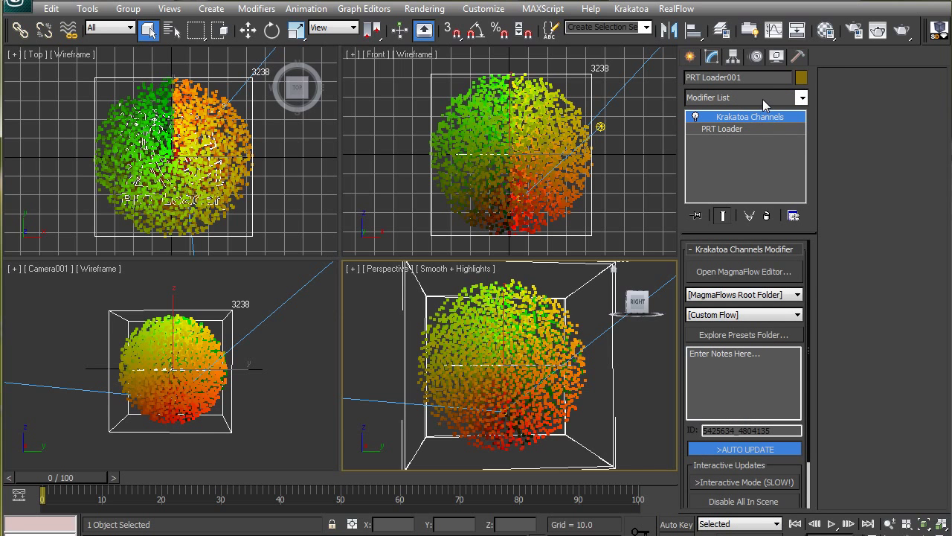
Add a Krakatoa Delete modifier on top and open MagmaFlow for Krakatoa Channels
left_click(763, 99)
key("k")
key("k")
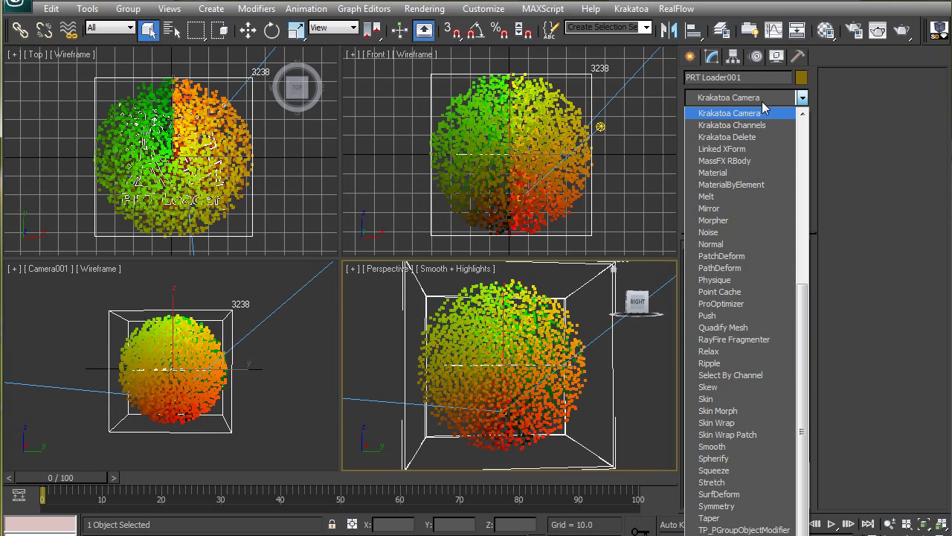
left_click(757, 139)
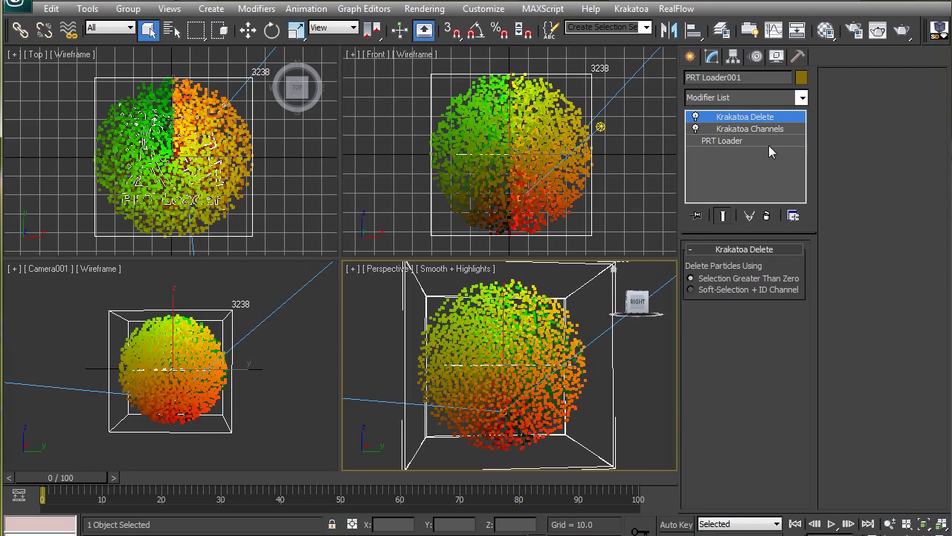
left_click(759, 129)
left_click(774, 277)
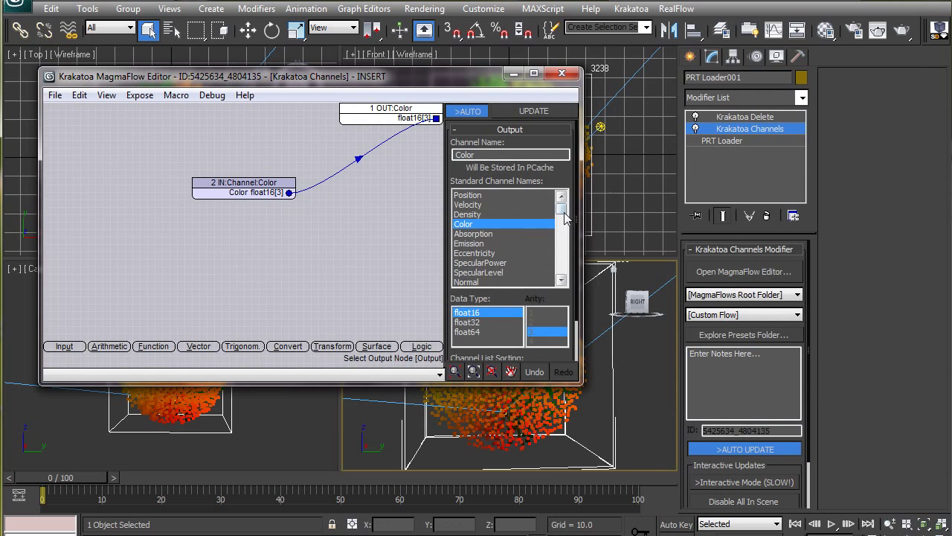
Set the MagmaFlow output channel to Selection and line up the input node with it
left_click(563, 219)
left_click_drag(563, 220, 563, 209)
left_click(470, 281)
left_click_drag(276, 187, 134, 113)
left_click_drag(333, 85, 363, 145)
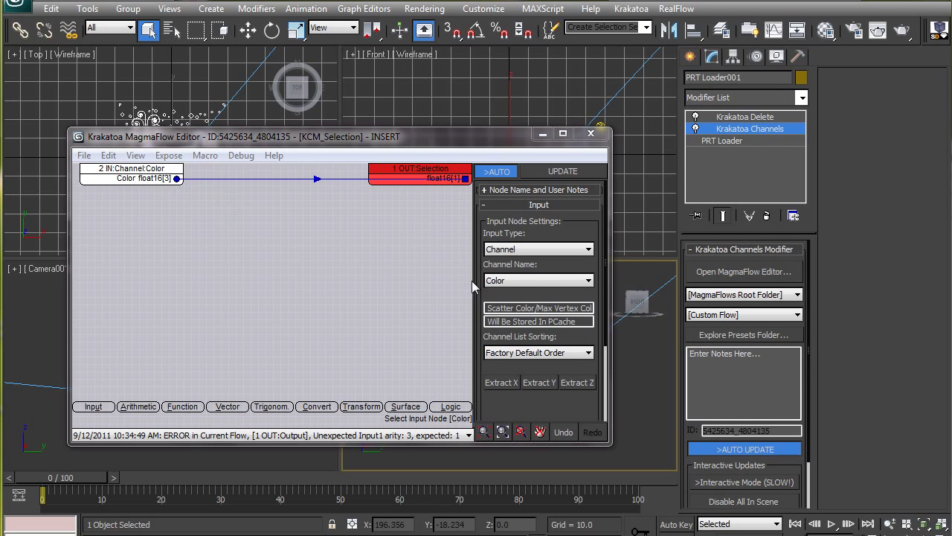
Make the input node a TextureMap using the Noise map, and open the Material Editor
left_click(537, 250)
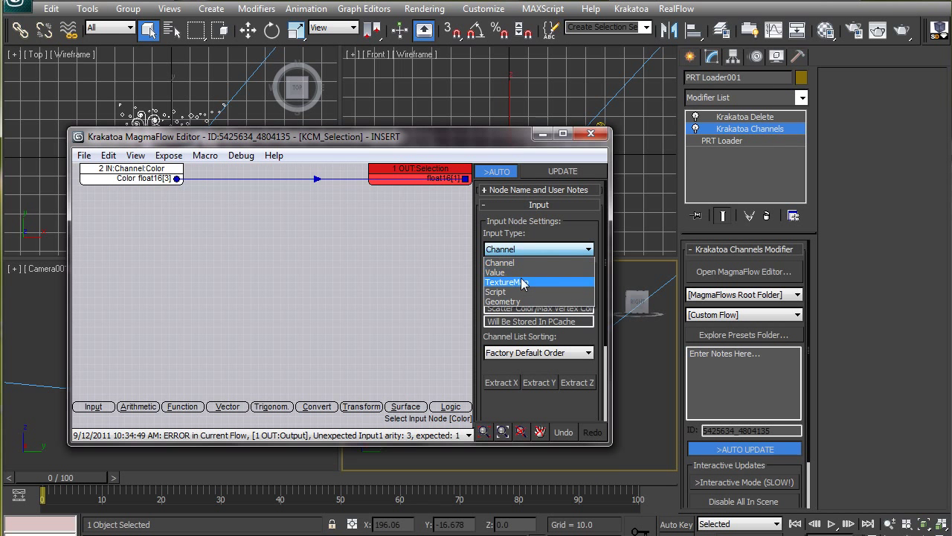
left_click(522, 283)
left_click(545, 333)
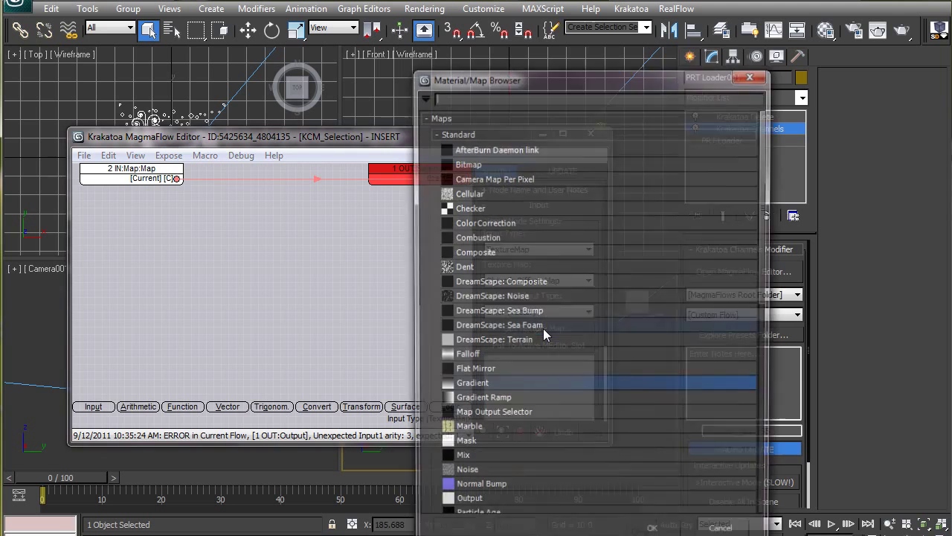
double_click(467, 476)
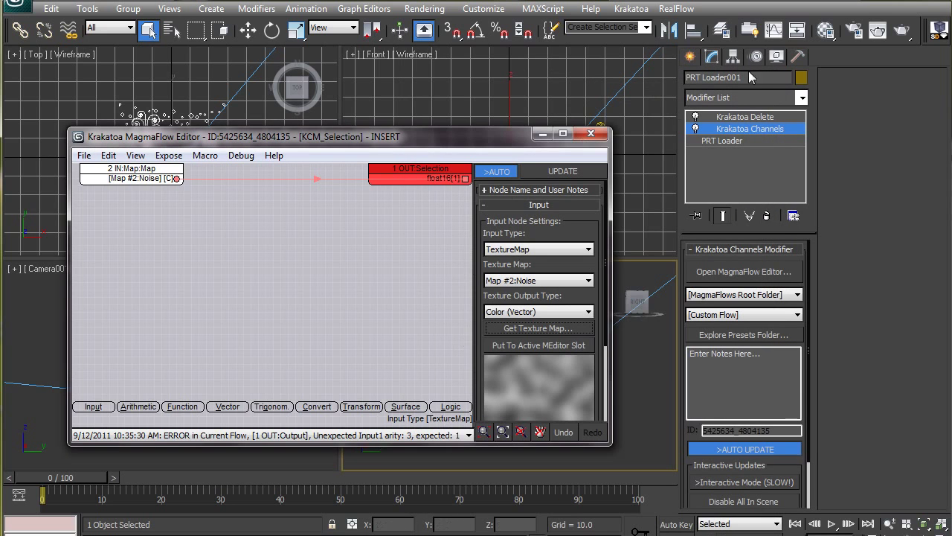
left_click(825, 30)
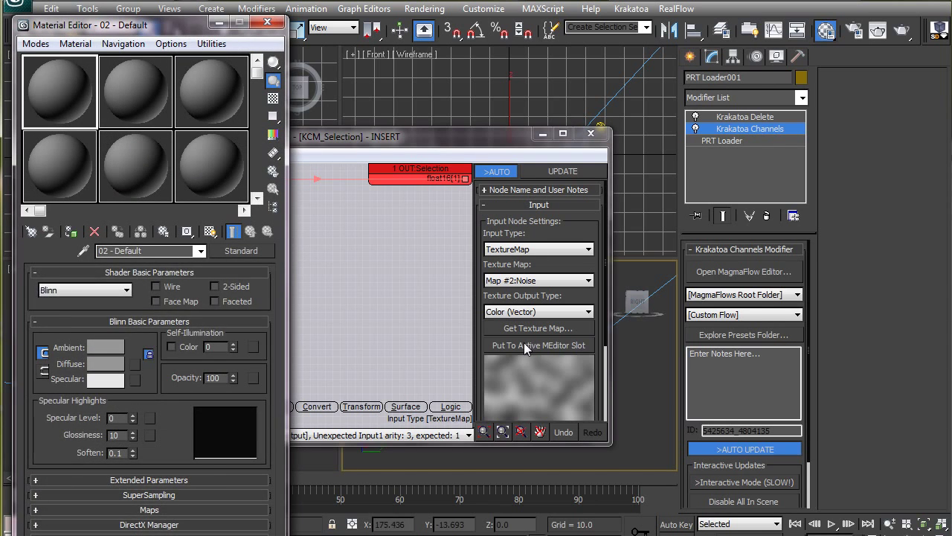
Make the Noise map Fractal with High threshold 0.5, Low 0.6 and size about 61.8
left_click(524, 344)
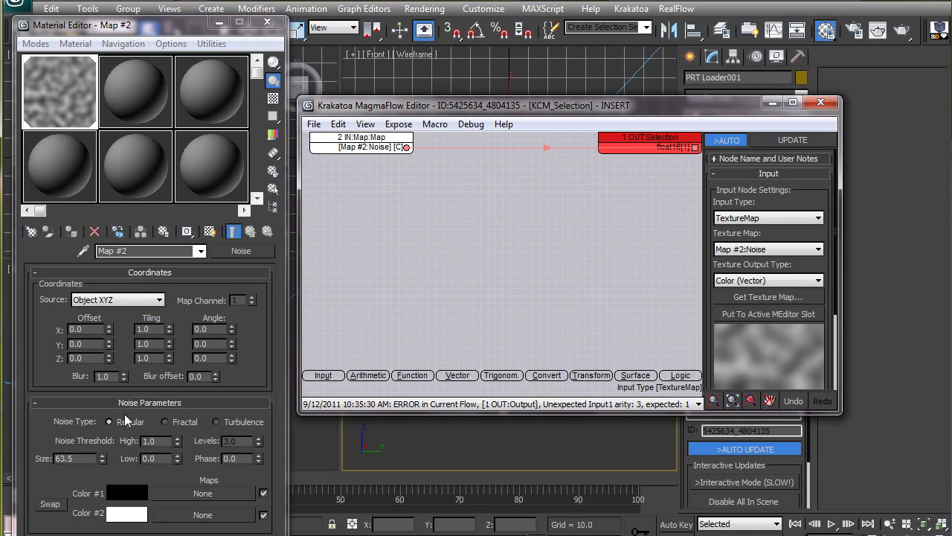
left_click(167, 422)
double_click(156, 440)
type(".5")
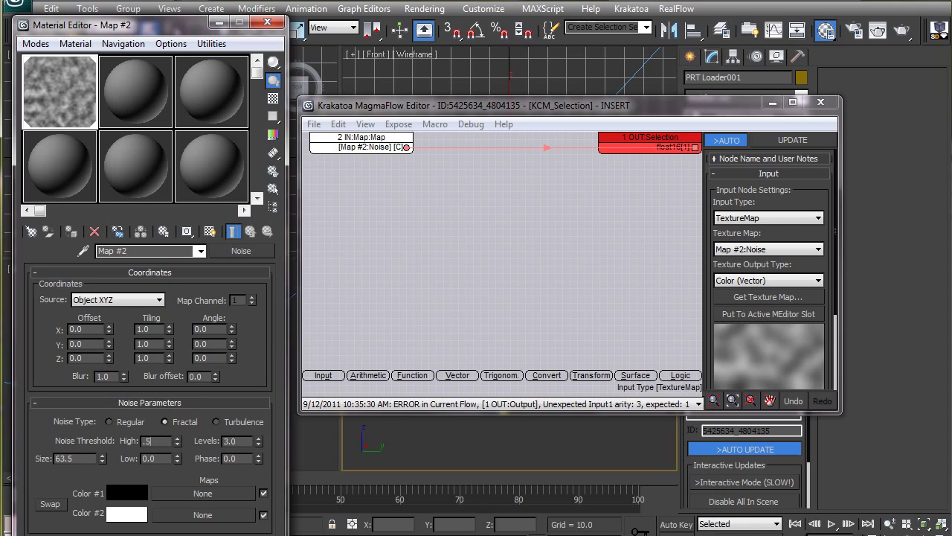
key("Tab")
key("Tab")
type(".6")
key("Tab")
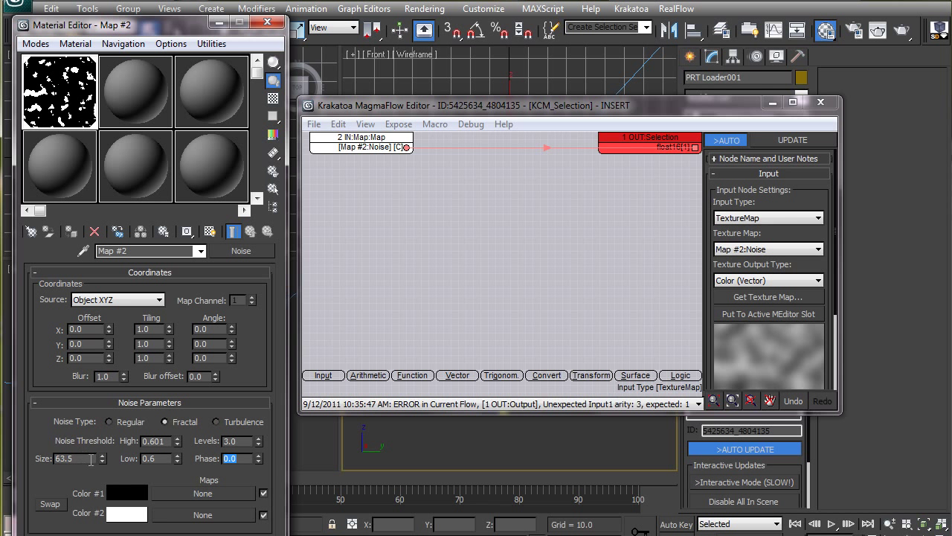
left_click_drag(102, 473, 102, 476)
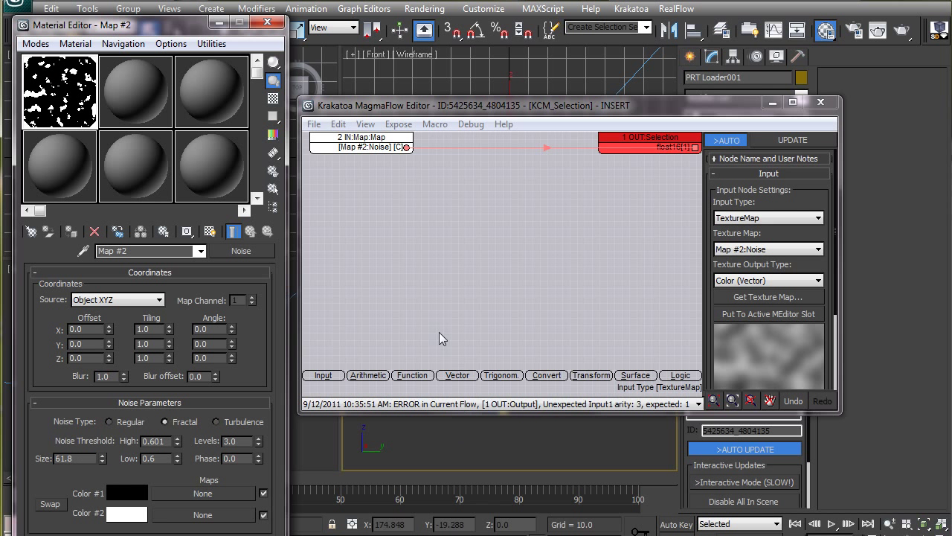
Add a ToScalar conversion node and an Integer input to the MagmaFlow graph
left_click_drag(521, 105, 502, 97)
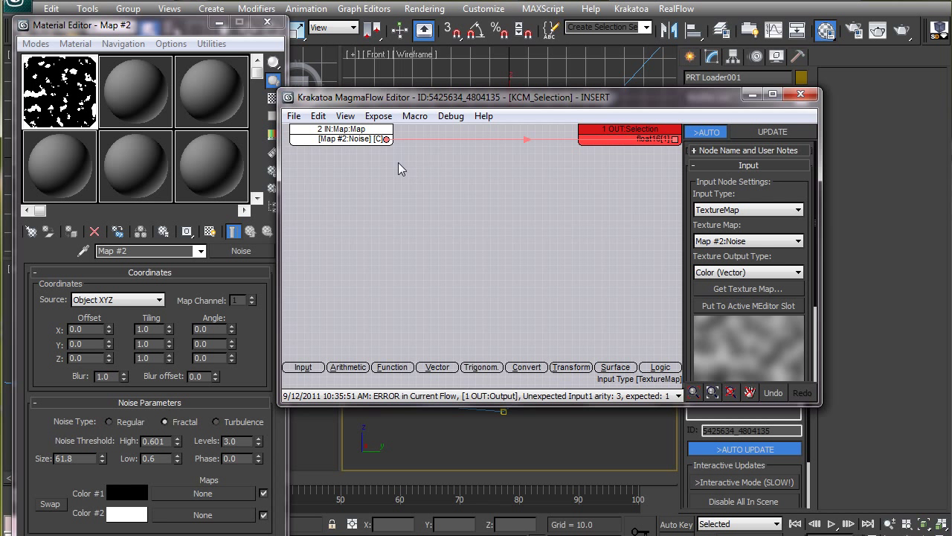
left_click(528, 367)
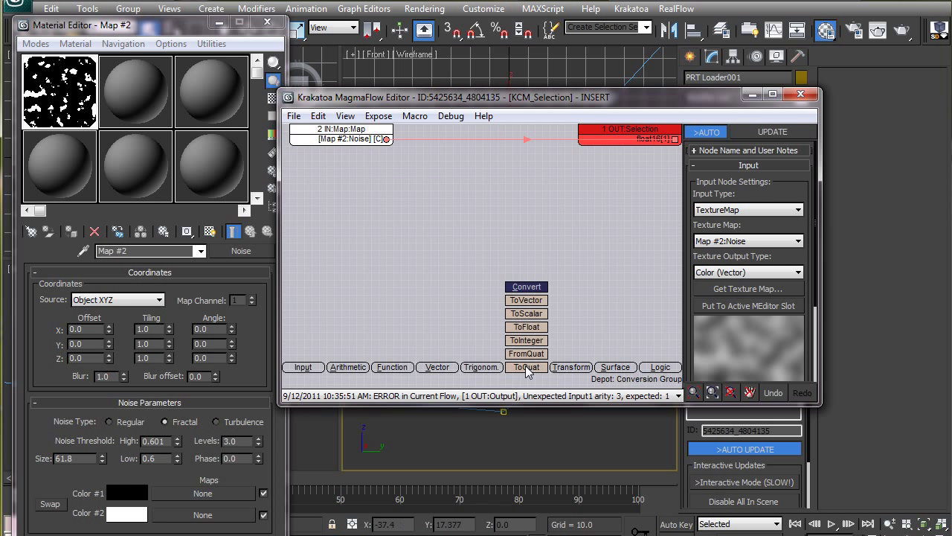
mouse_move(527, 313)
left_mouse_down()
mouse_move(473, 185)
mouse_move(467, 143)
left_mouse_up()
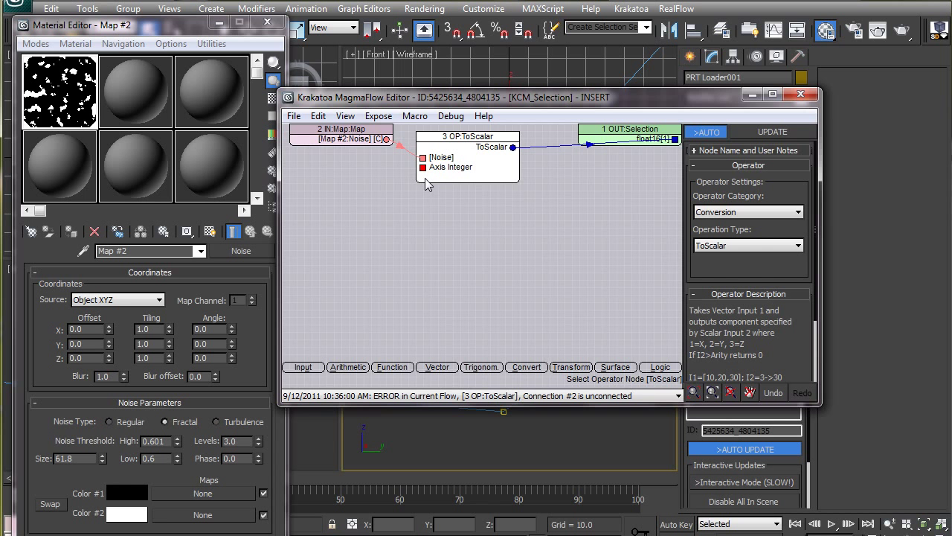
mouse_move(303, 367)
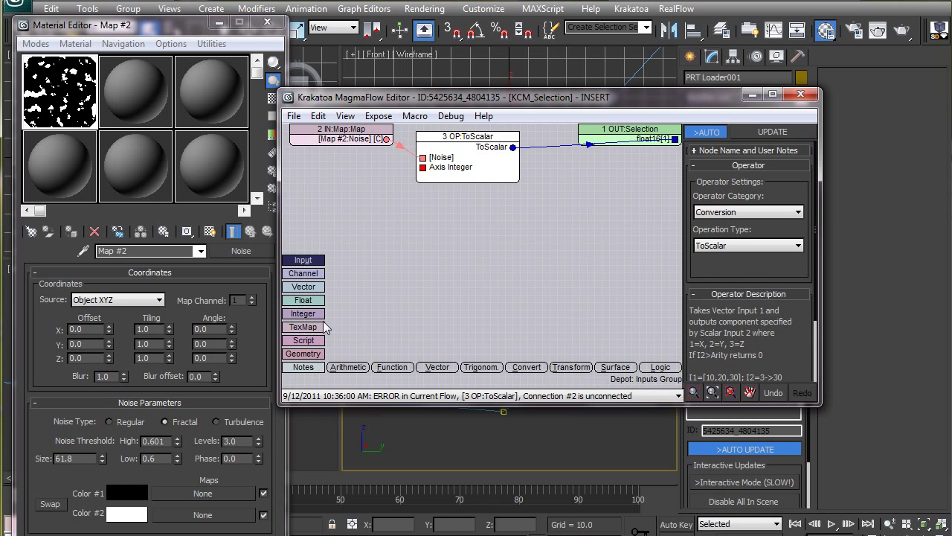
left_click_drag(312, 313, 334, 198)
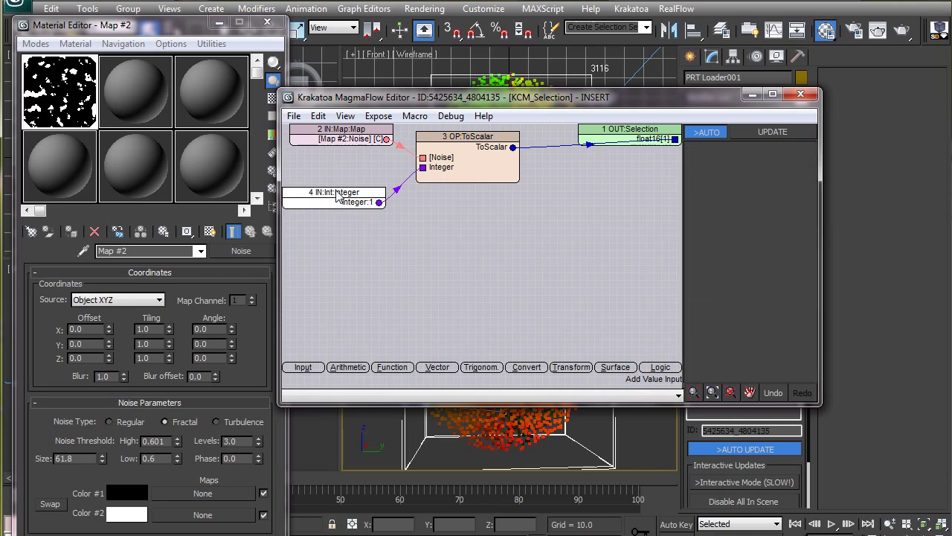
Move and shrink the MagmaFlow editor, then reopen the Material Editor on the Noise map
left_click_drag(439, 99, 495, 139)
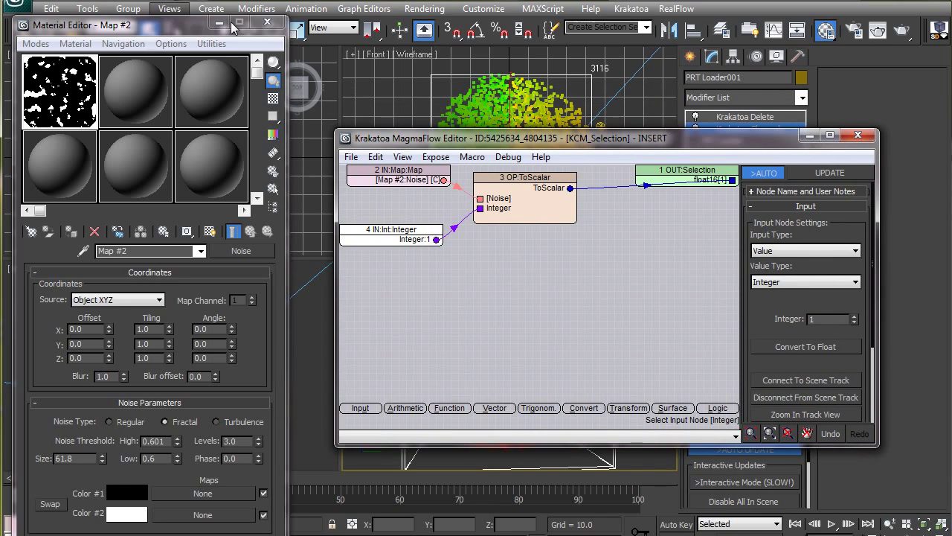
left_click(270, 24)
left_click_drag(422, 144, 129, 24)
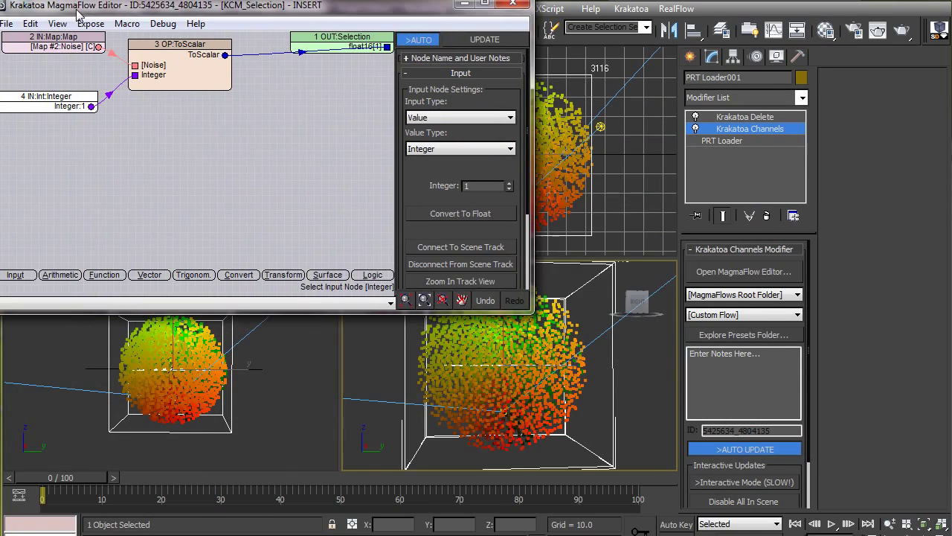
left_click_drag(583, 325, 580, 211)
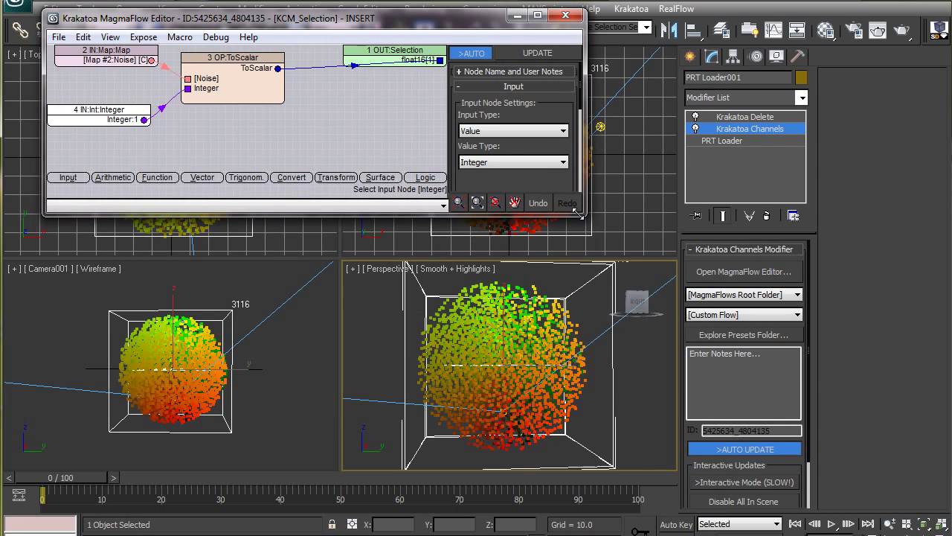
left_click(825, 30)
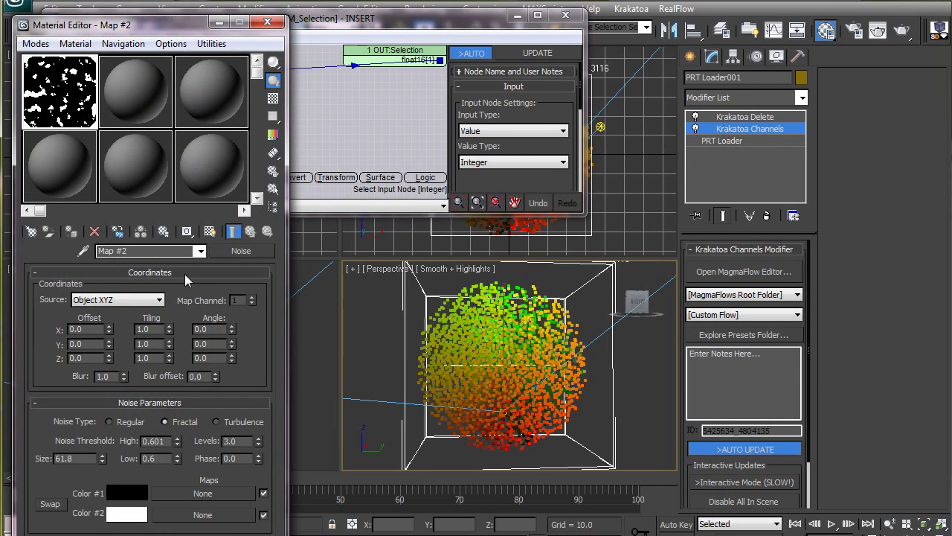
Set the noise size to 20 and lower the low threshold to 0.46
left_click_drag(102, 459, 82, 526)
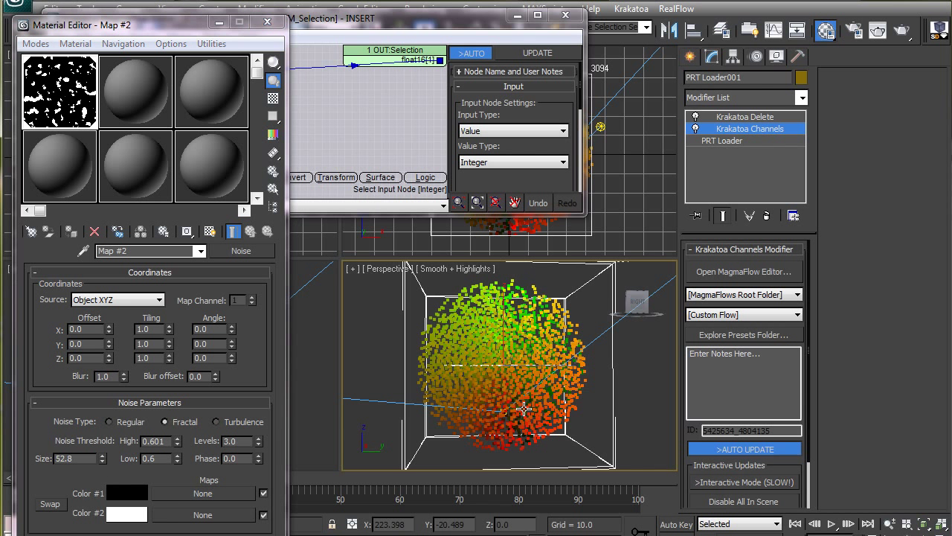
double_click(92, 459)
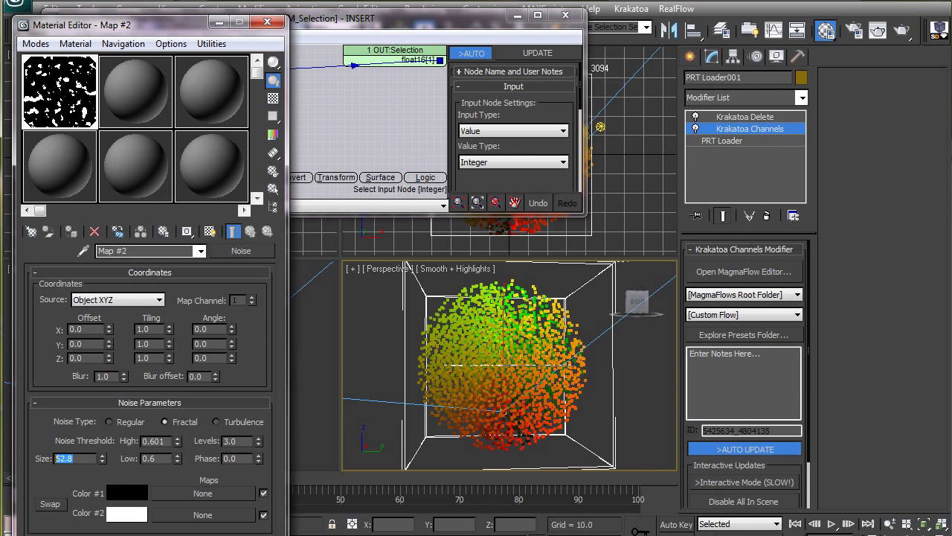
type("20")
key("Return")
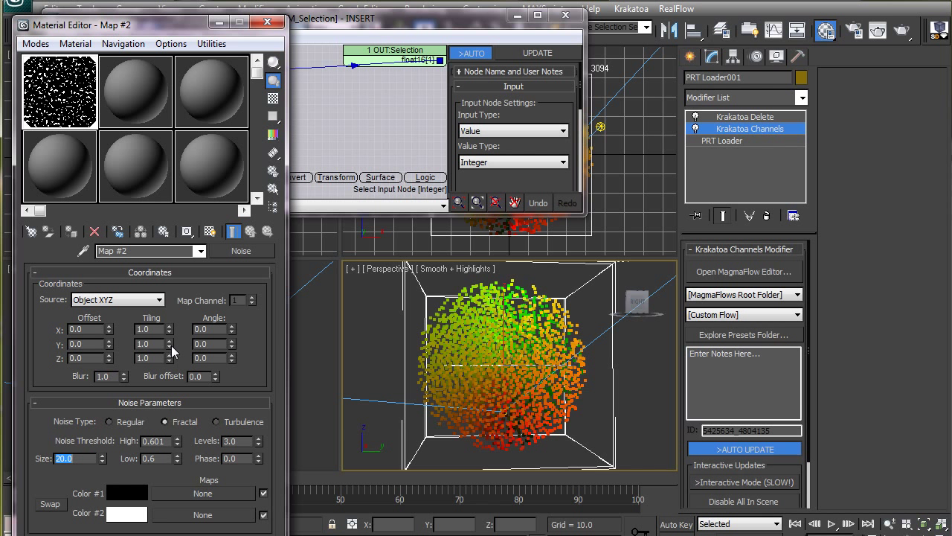
left_click_drag(177, 462, 178, 479)
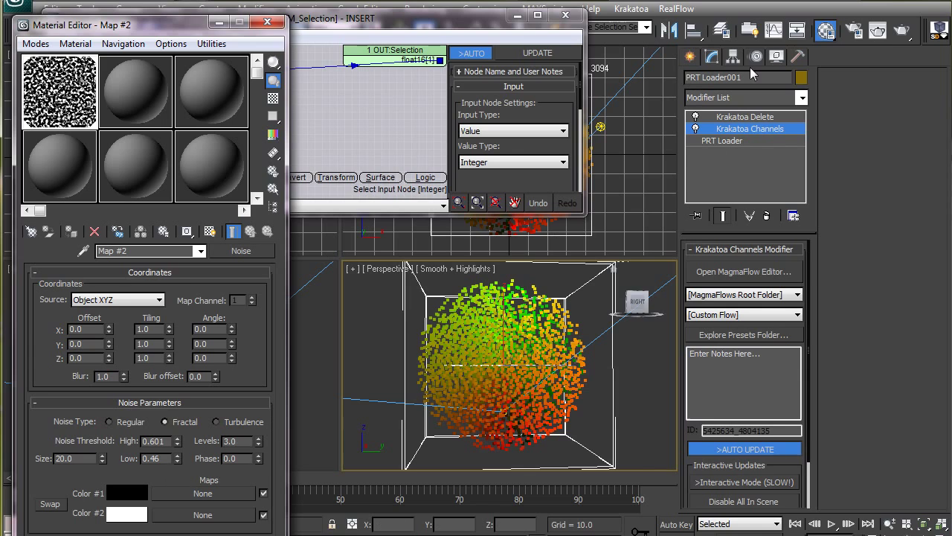
Render the particle sphere, then set noise size to 50 and re-render
left_click(877, 31)
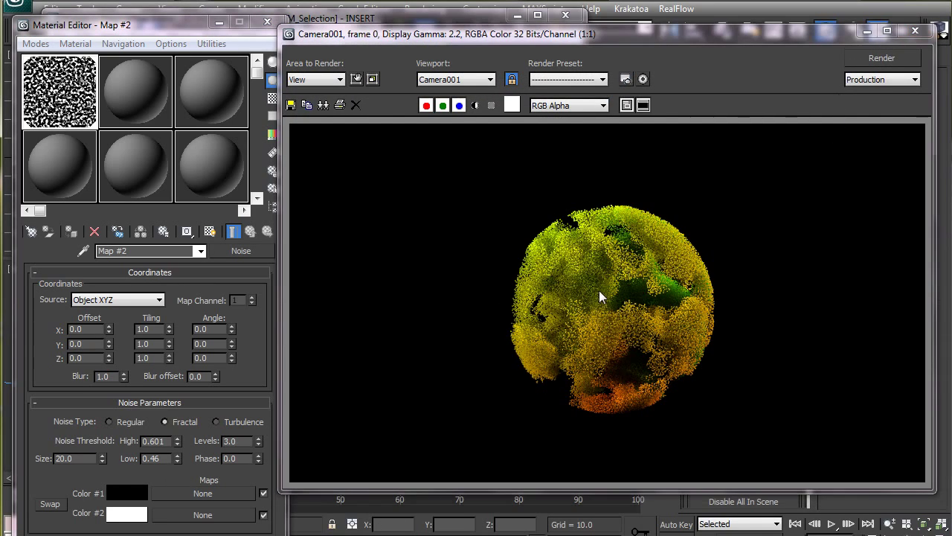
left_click_drag(84, 458, 16, 459)
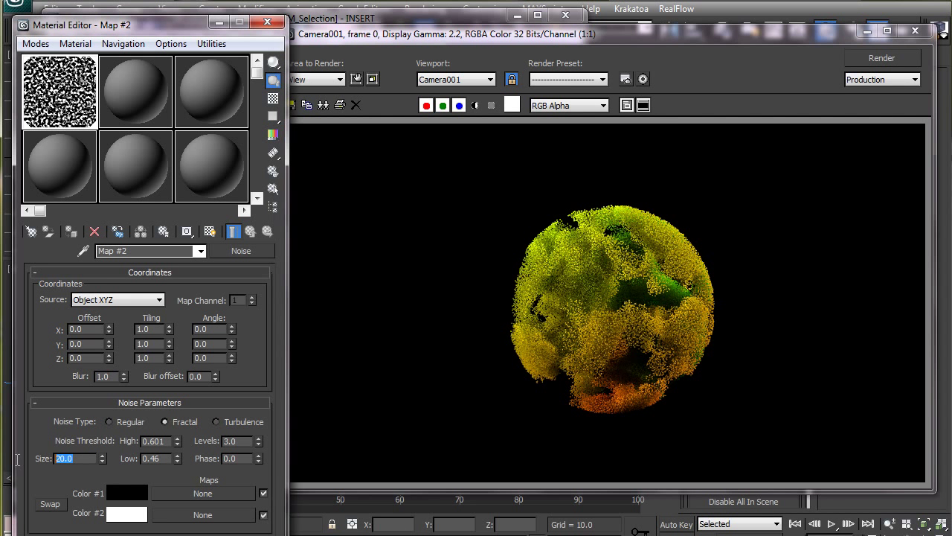
type("50")
key("Return")
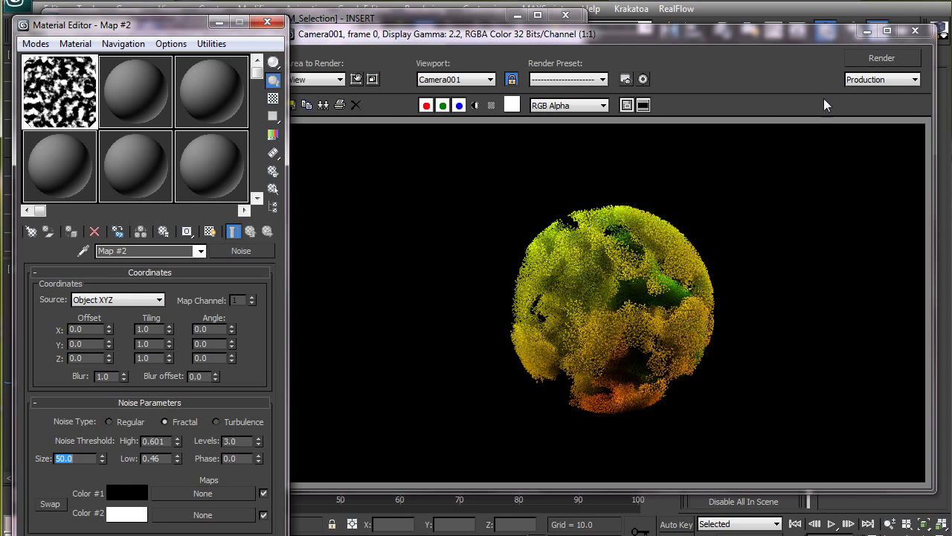
left_click(878, 60)
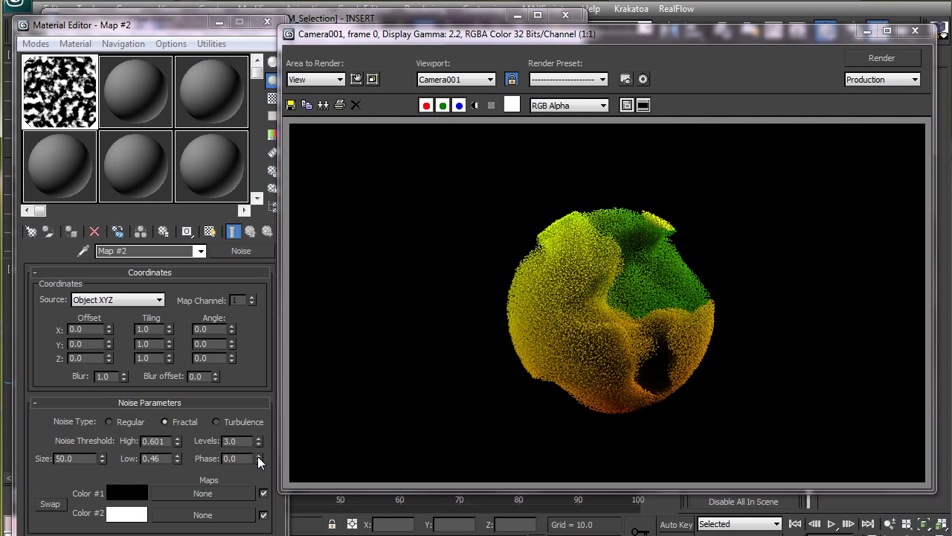
Set the noise phase to 2.0 and re-render the sphere
left_click(239, 457)
type("2")
key("Return")
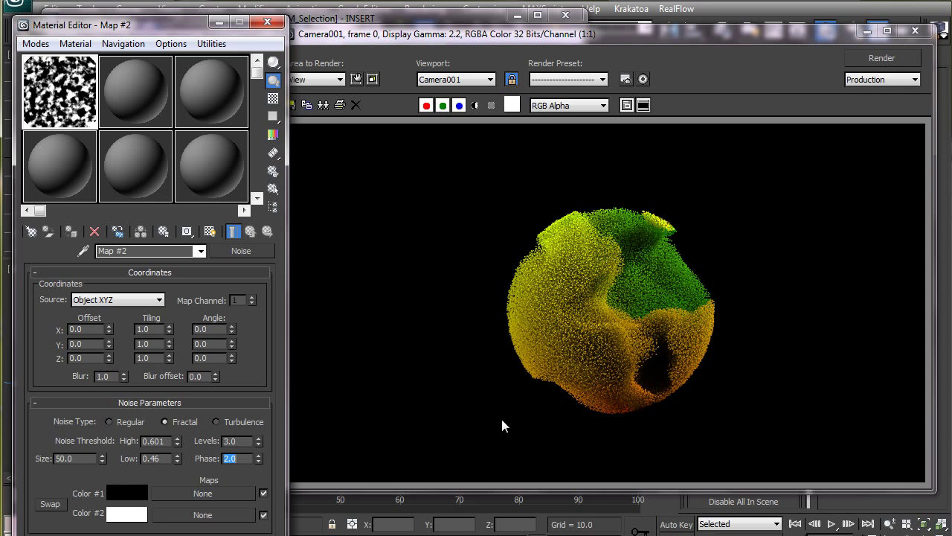
left_click(900, 64)
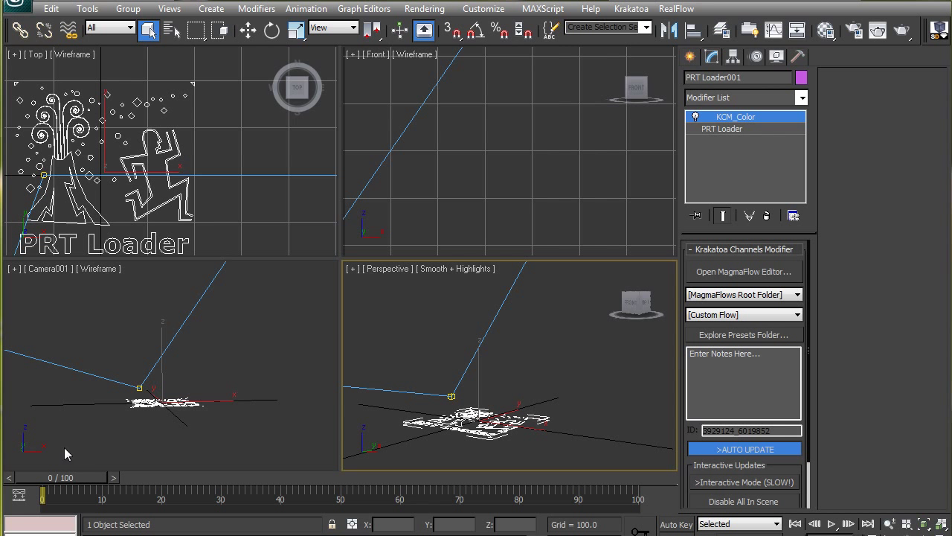
Drag the time slider to frame 39 to reveal the blue particle cloud
left_click_drag(78, 480, 286, 488)
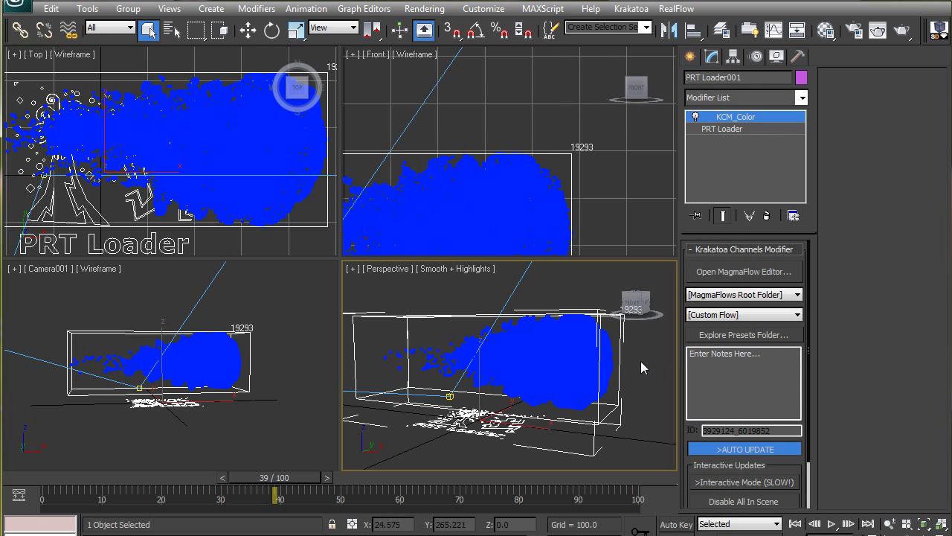
mouse_move(636, 301)
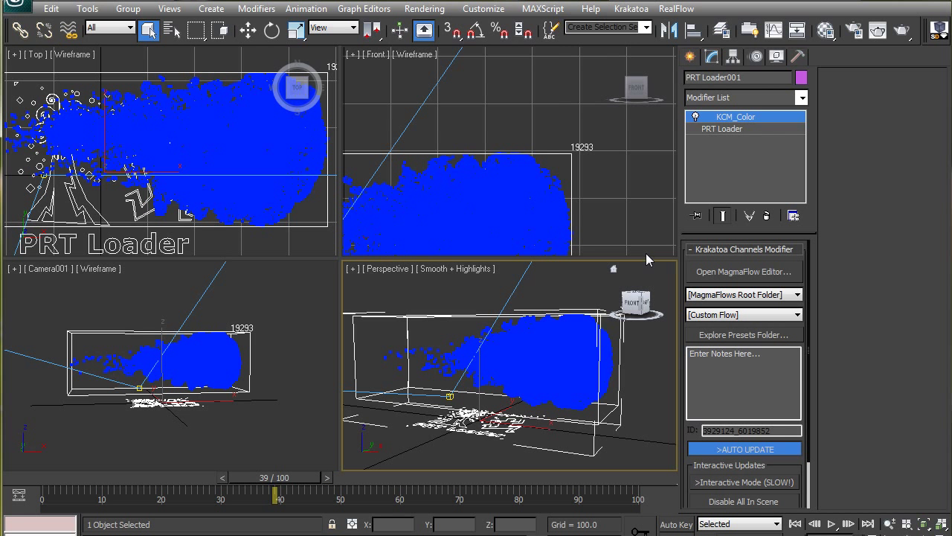
Add Krakatoa Channels and Krakatoa Delete modifiers to the PRT Loader and open the Channels MagmaFlow
left_click(758, 98)
key("k")
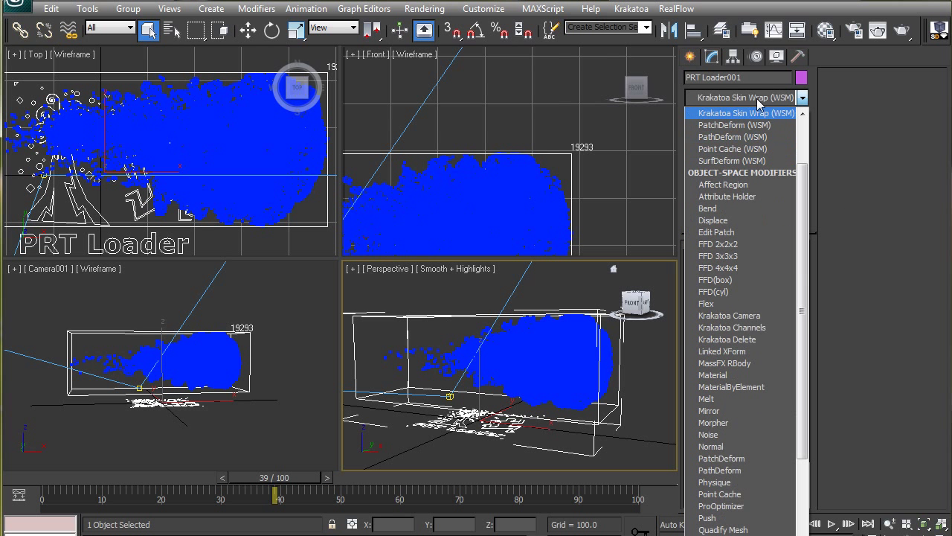
key("k")
left_click(748, 125)
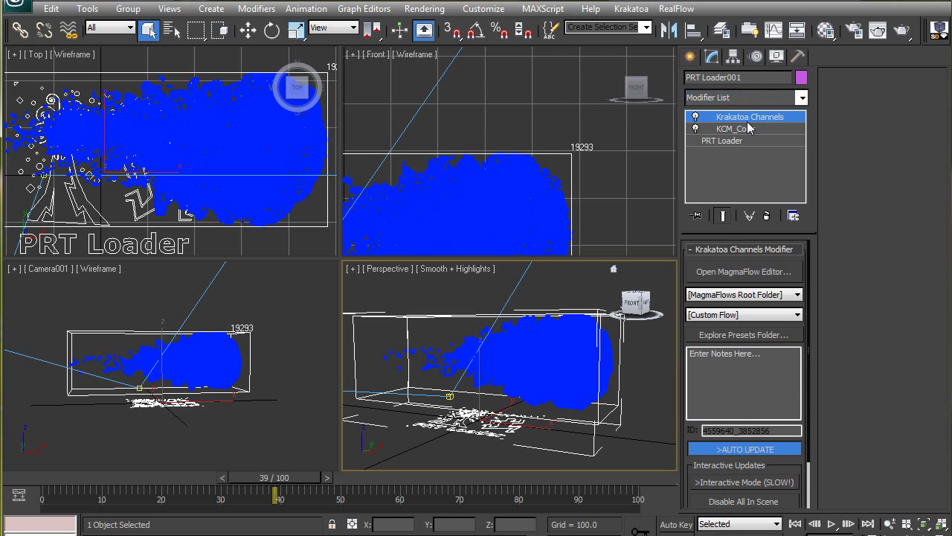
left_click(756, 99)
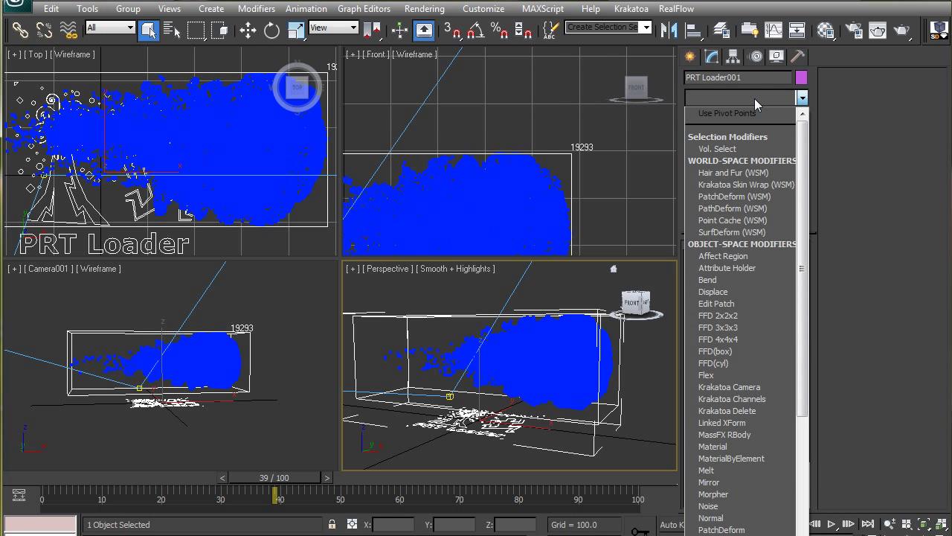
key("k")
key("k")
left_click(756, 138)
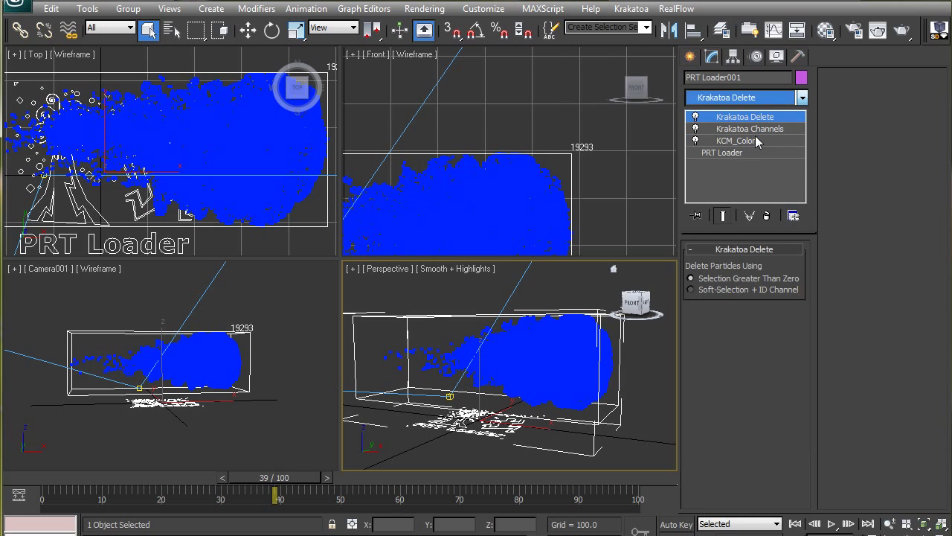
left_click(758, 130)
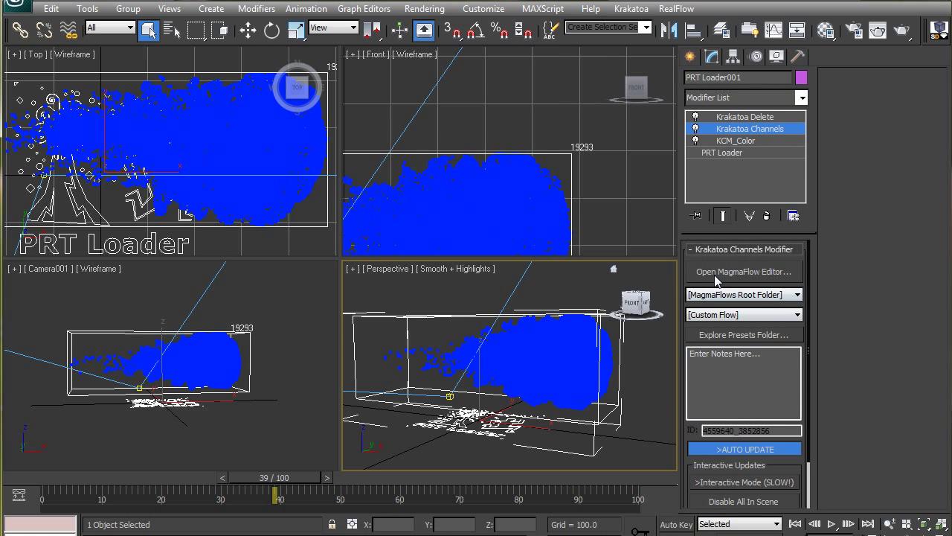
left_click(717, 276)
Resize the MagmaFlow editor at the top left and set the output channel to Selection
left_click_drag(569, 387, 583, 47)
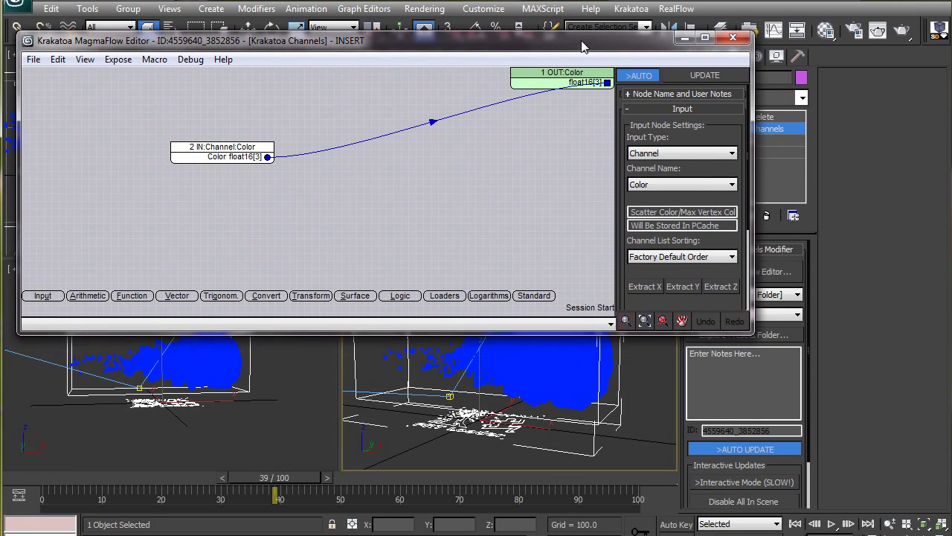
left_click_drag(752, 332, 655, 274)
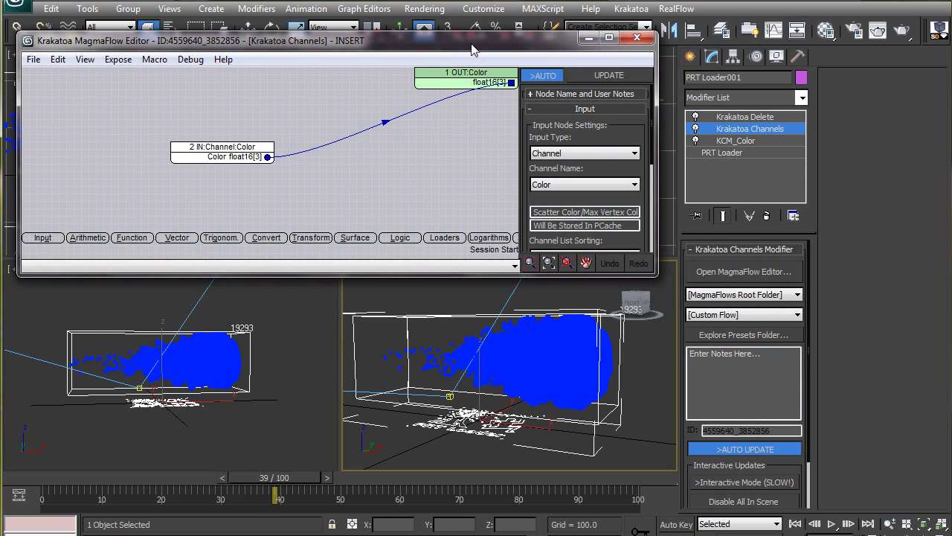
left_click_drag(472, 49, 455, 21)
left_click_drag(637, 248, 649, 261)
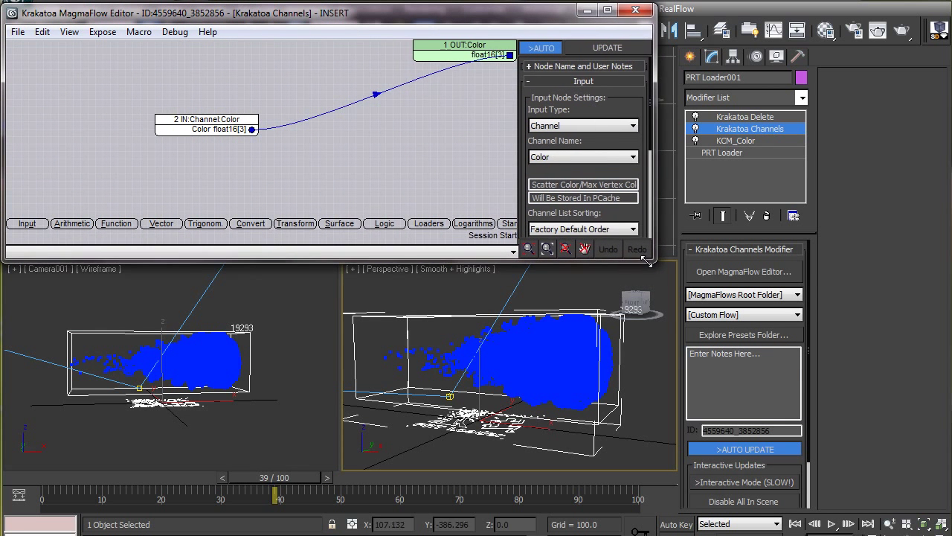
left_click(474, 48)
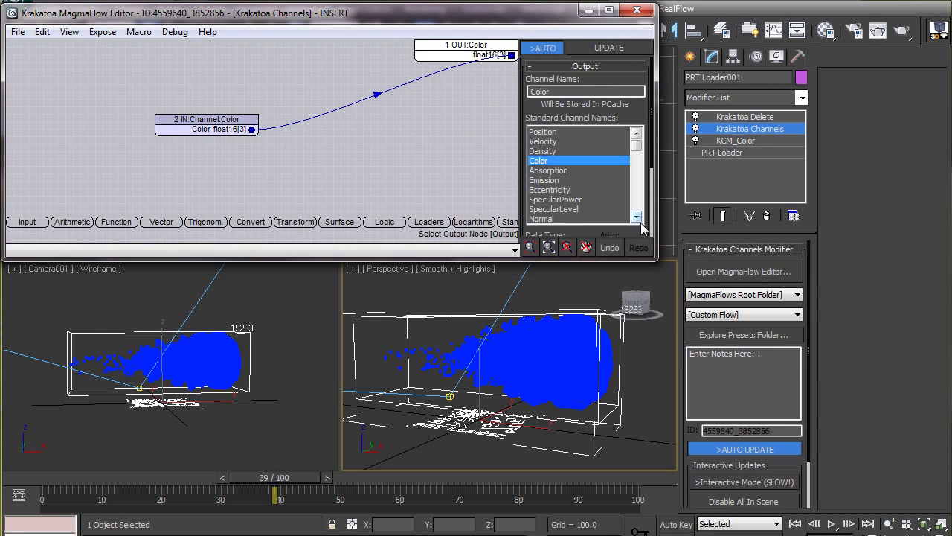
scroll(565, 178, "down", 1)
scroll(558, 182, "down", 2)
scroll(555, 186, "down", 2)
scroll(550, 190, "down", 2)
left_click(548, 181)
Change the input node's channel from Color to Velocity
left_click_drag(196, 123, 78, 86)
left_click(634, 157)
left_click(634, 173)
left_click(634, 173)
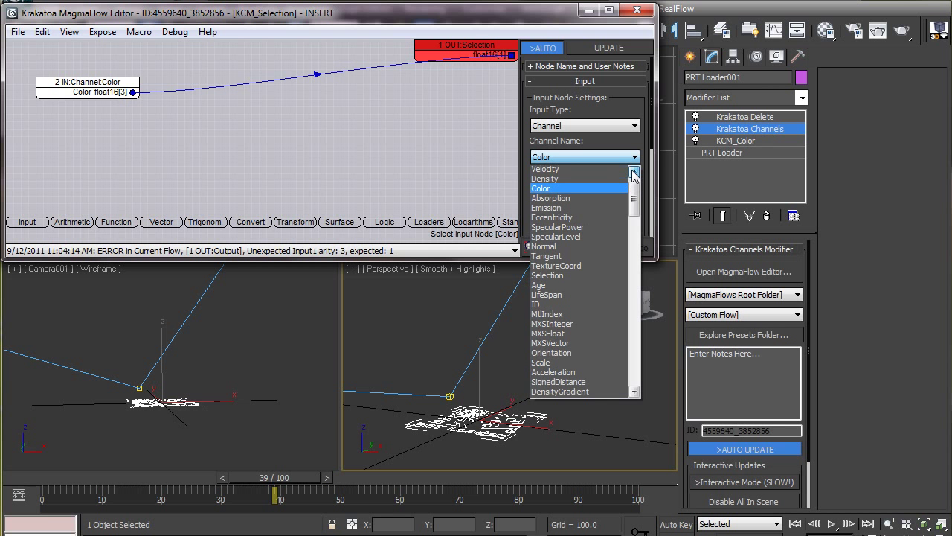
left_click(545, 169)
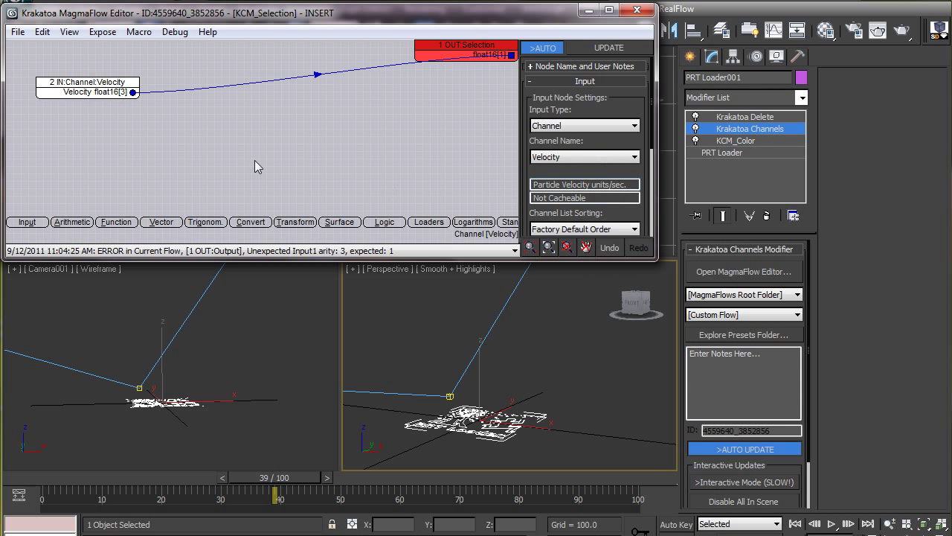
left_click_drag(113, 91, 103, 67)
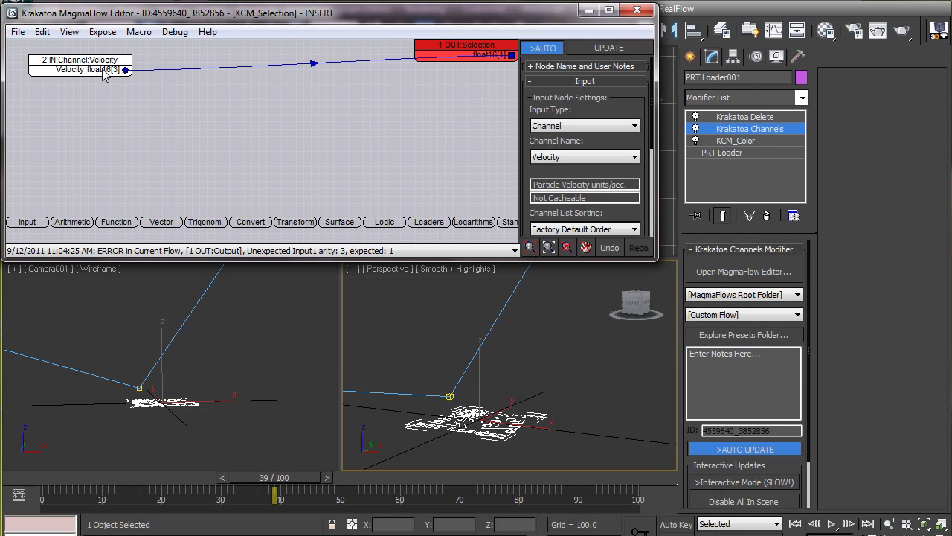
Insert a ToScalar converter between Velocity and output, fed by an Integer index, and arrange the nodes
left_click(257, 223)
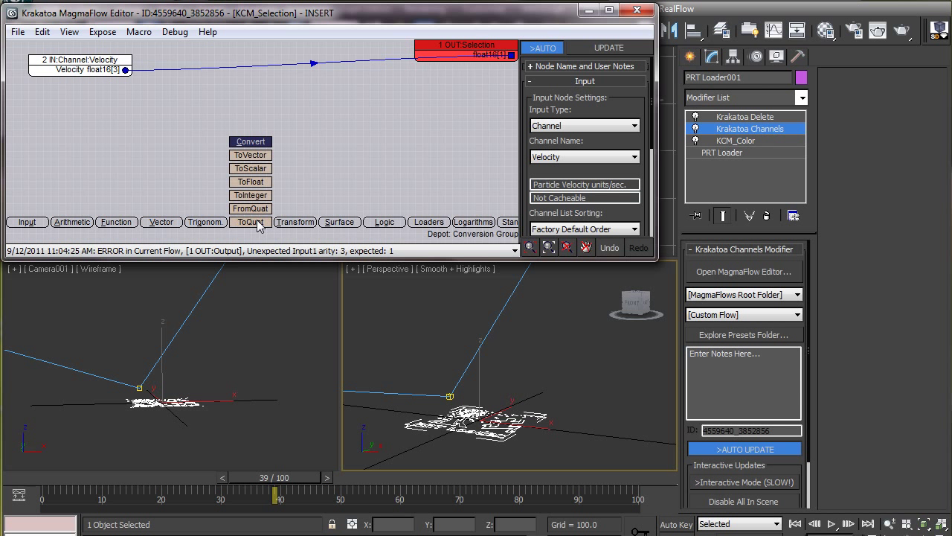
left_click(264, 169)
left_click(234, 103)
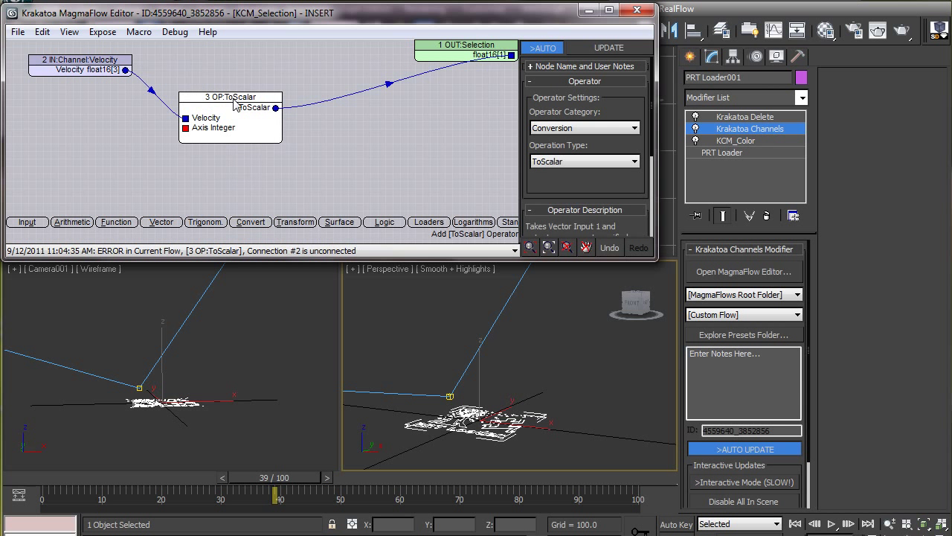
left_click(31, 226)
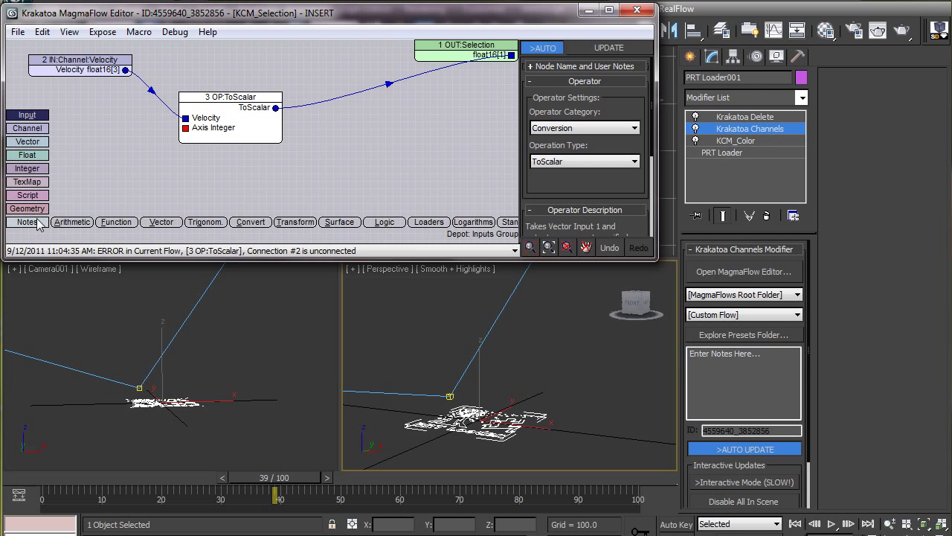
left_click(38, 171)
left_click(95, 156)
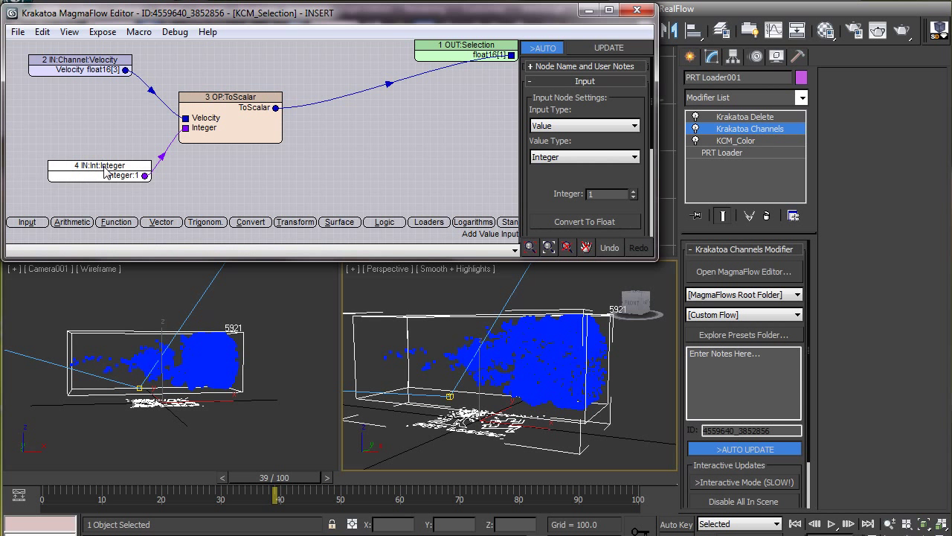
left_click_drag(105, 171, 86, 125)
left_click_drag(207, 98, 181, 57)
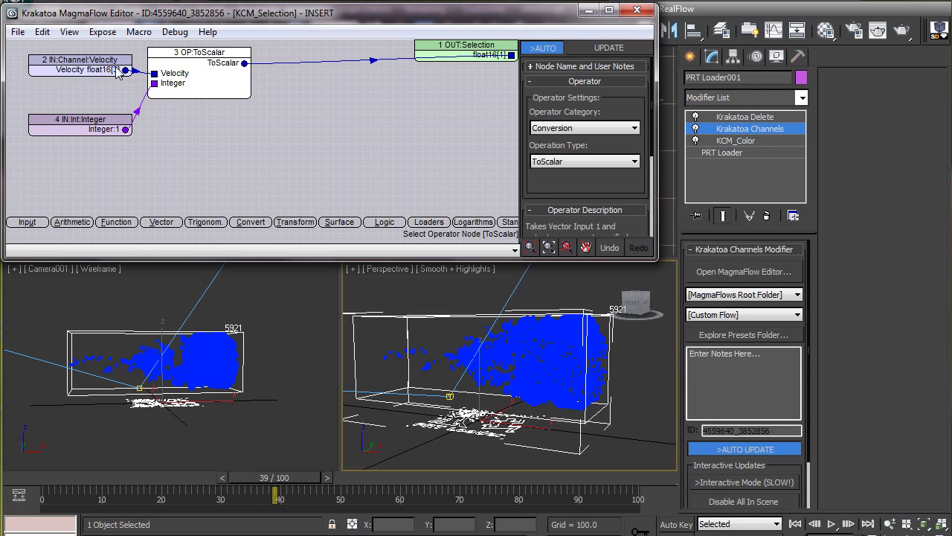
left_click_drag(110, 64, 102, 57)
left_click_drag(99, 125, 84, 95)
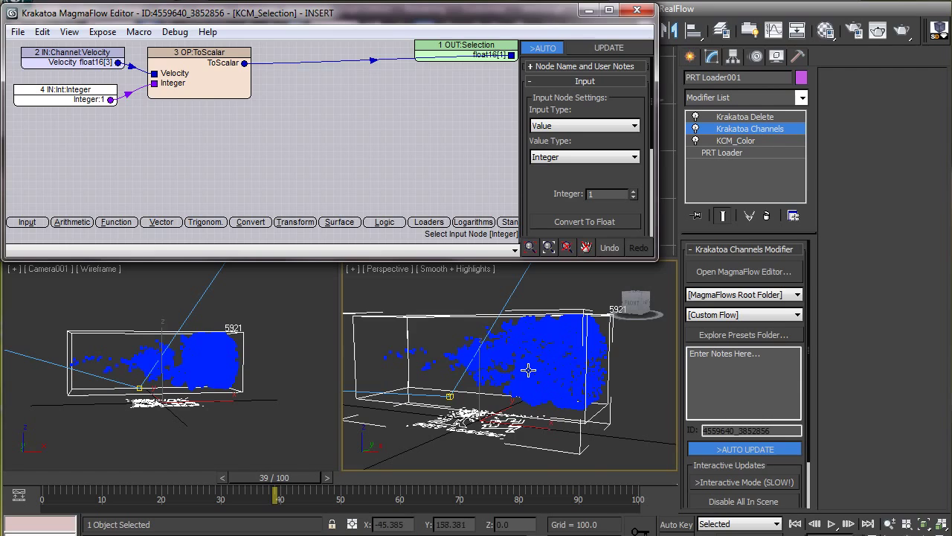
mouse_move(522, 377)
middle_mouse_down("alt")
mouse_move(530, 374)
mouse_move(474, 374)
mouse_move(504, 372)
middle_mouse_up("alt")
Render the velocity-based selection, then raise the component index from 1 to 2
left_click(880, 33)
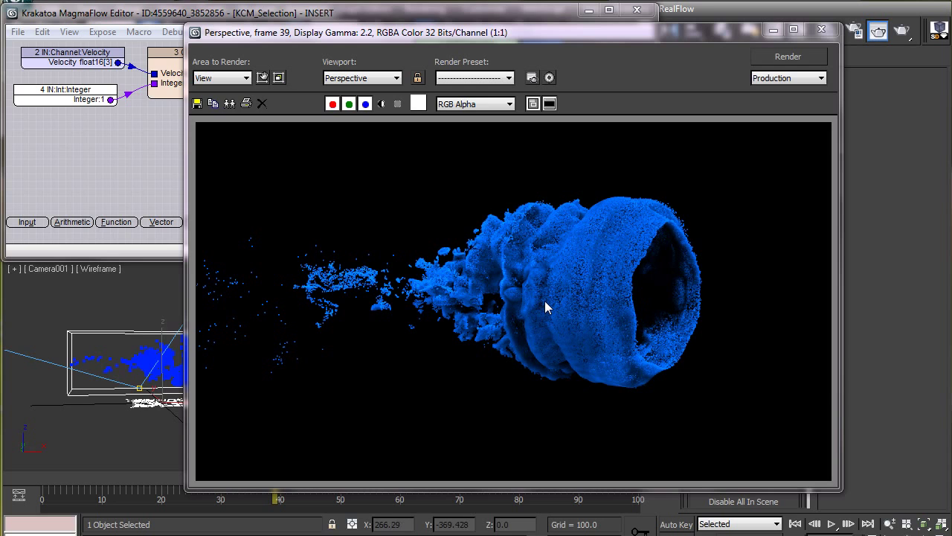
left_click(822, 30)
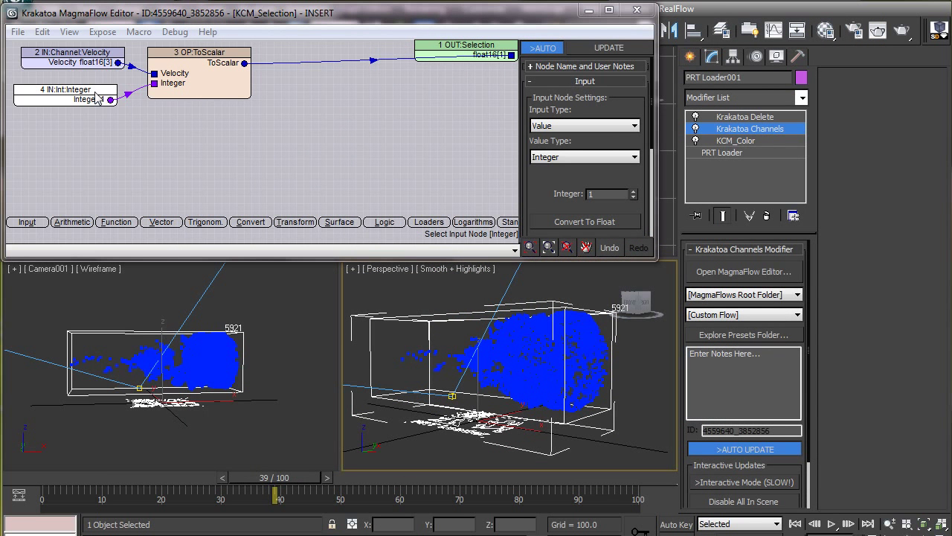
left_click(634, 191)
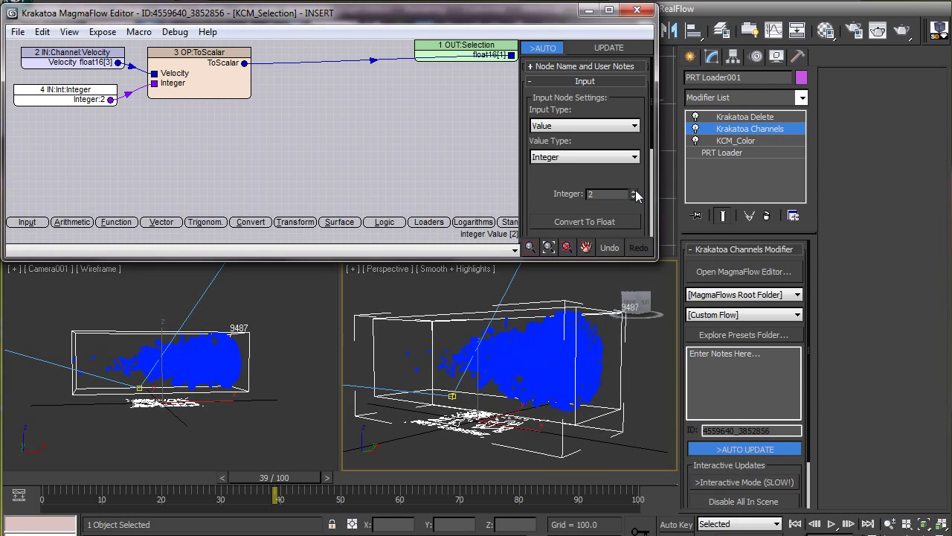
Render with component index 2, then switch the index to 3 (Z velocity)
left_click(900, 34)
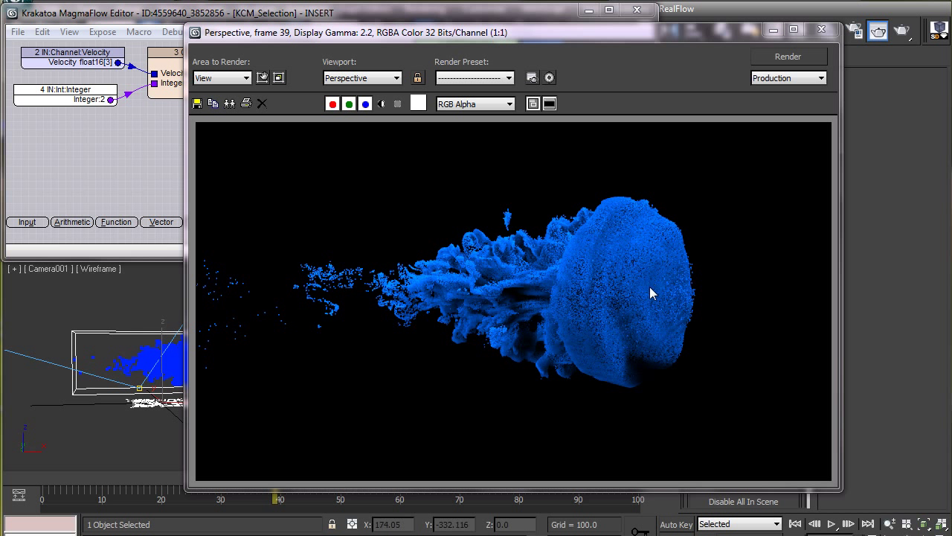
left_click(822, 31)
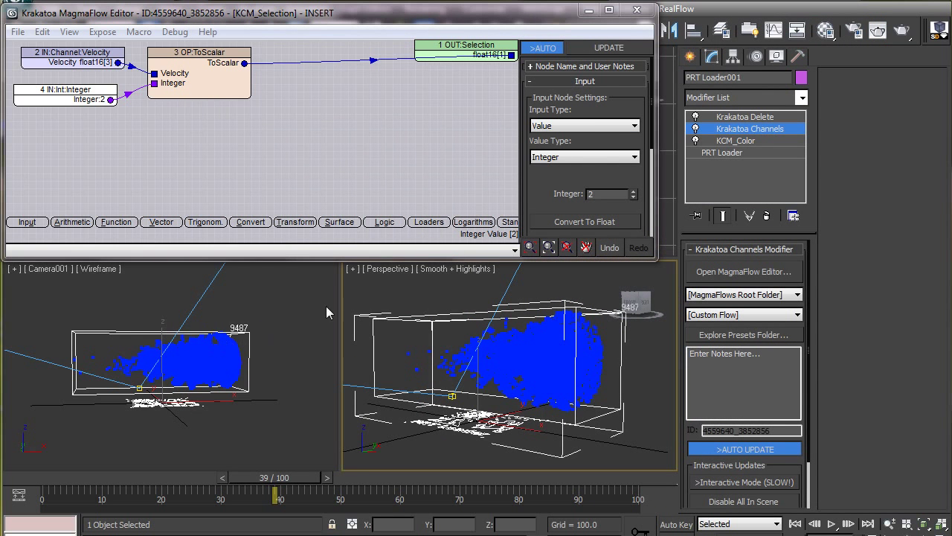
left_click(633, 192)
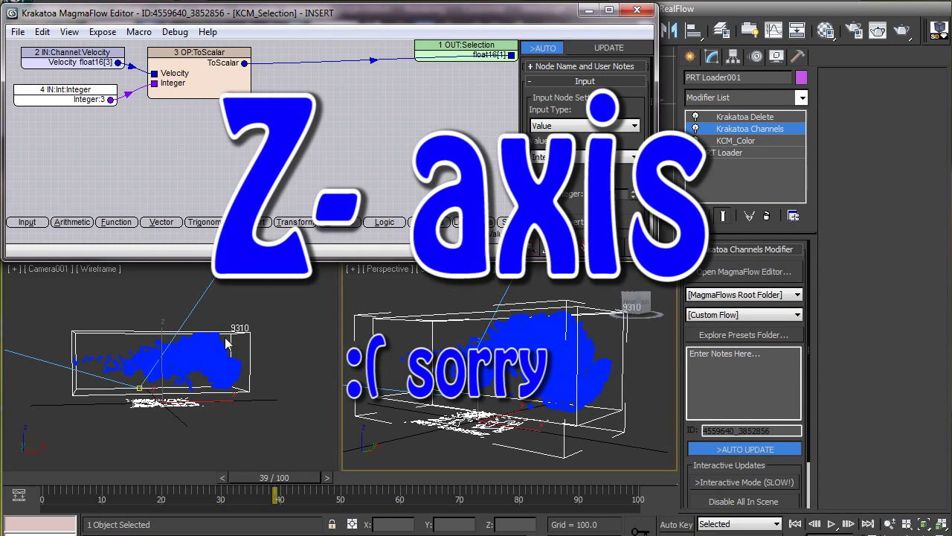
Cycle the velocity component index through 2 and 3, test-render frame 30, then select ToScalar
left_click(633, 197)
left_click(634, 193)
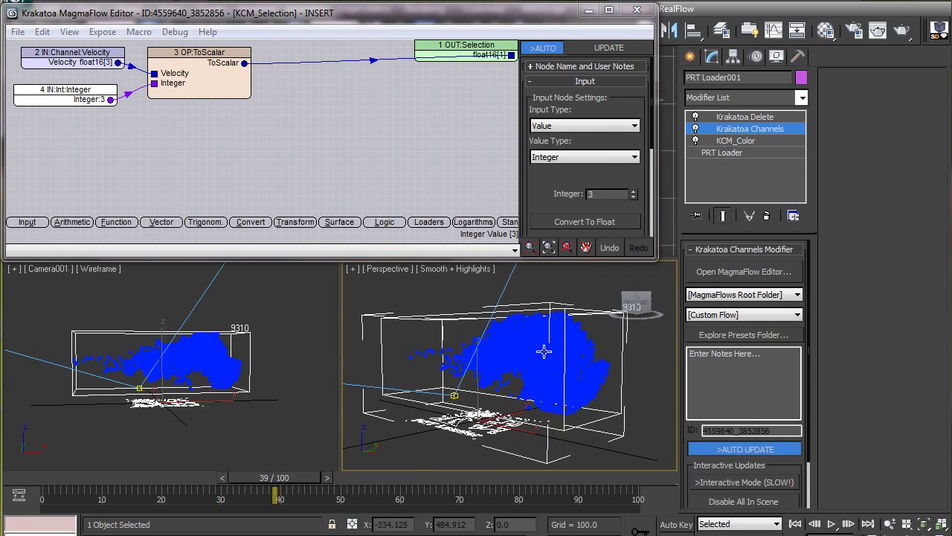
left_click(903, 31)
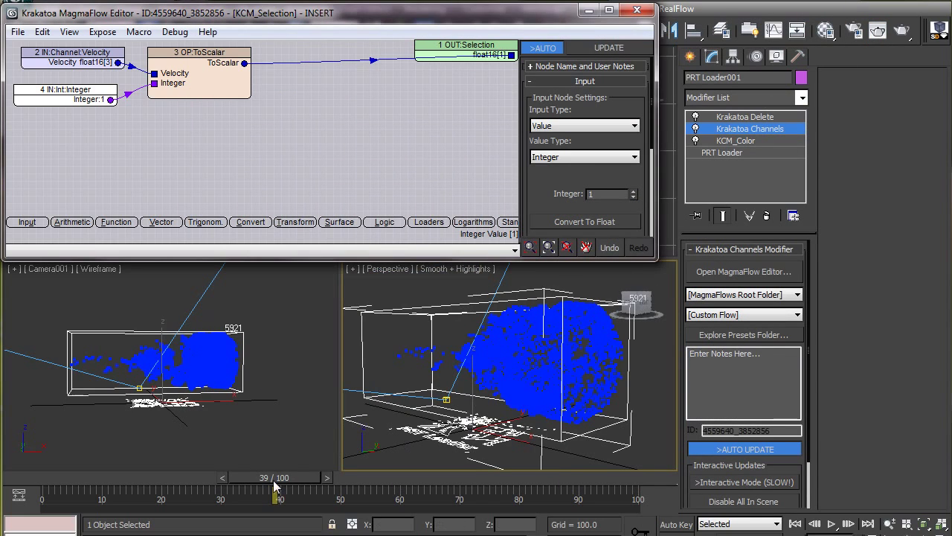
left_click(906, 30)
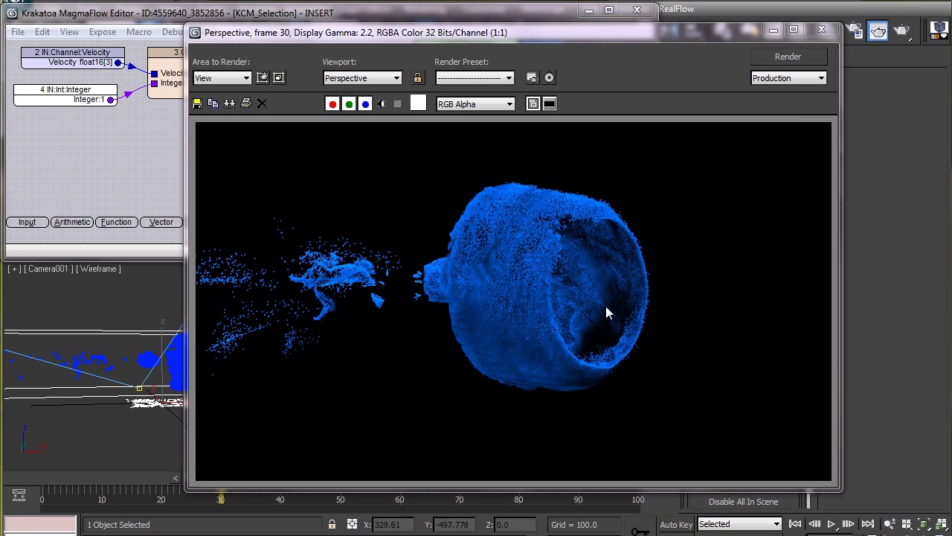
left_click(821, 29)
middle_click_drag(431, 156, 350, 150)
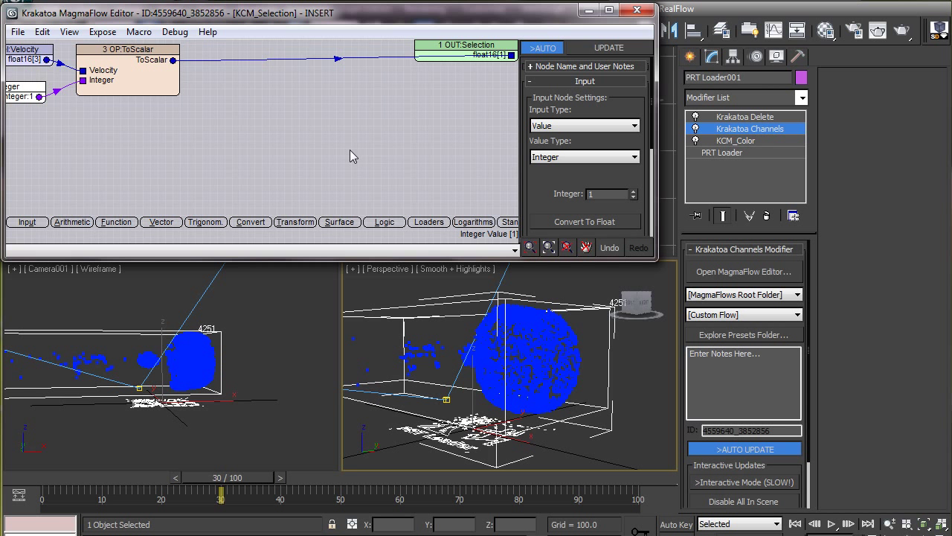
left_click(167, 90)
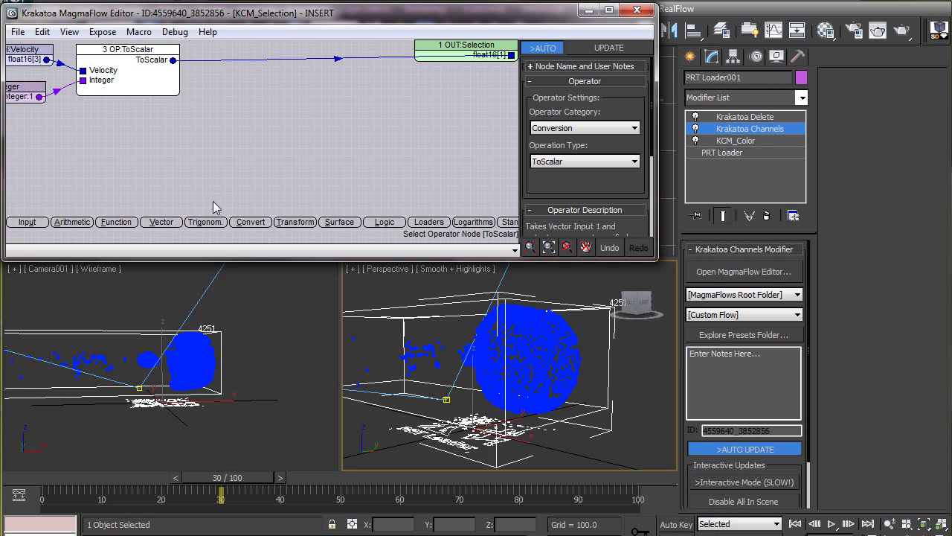
Insert a Greater comparison on the ToScalar-to-output wire, with a Float input on its second port
left_click(377, 223)
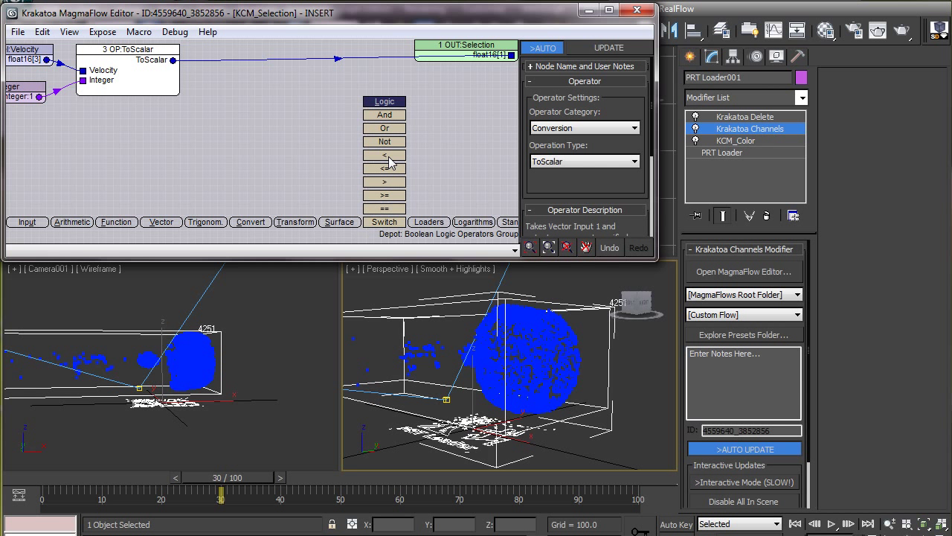
mouse_move(386, 184)
left_mouse_down()
mouse_move(304, 104)
mouse_move(307, 77)
left_mouse_up()
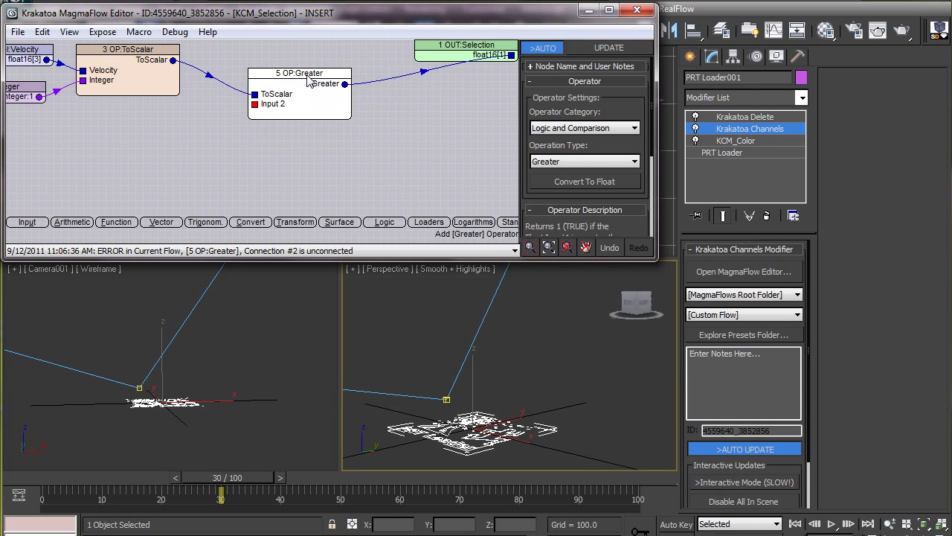
left_click(30, 222)
mouse_move(31, 158)
left_mouse_down()
mouse_move(176, 141)
mouse_move(123, 117)
left_mouse_up()
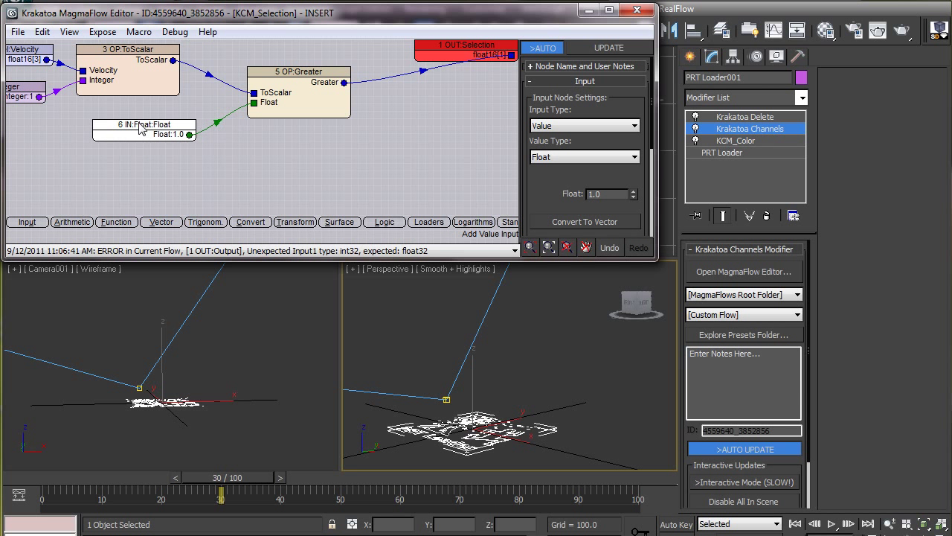
left_click_drag(287, 85, 256, 78)
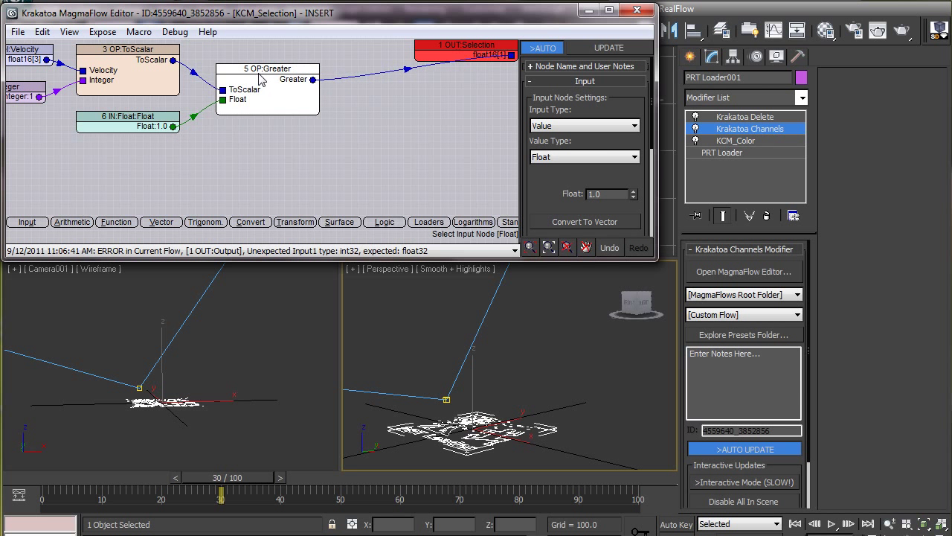
left_click(253, 217)
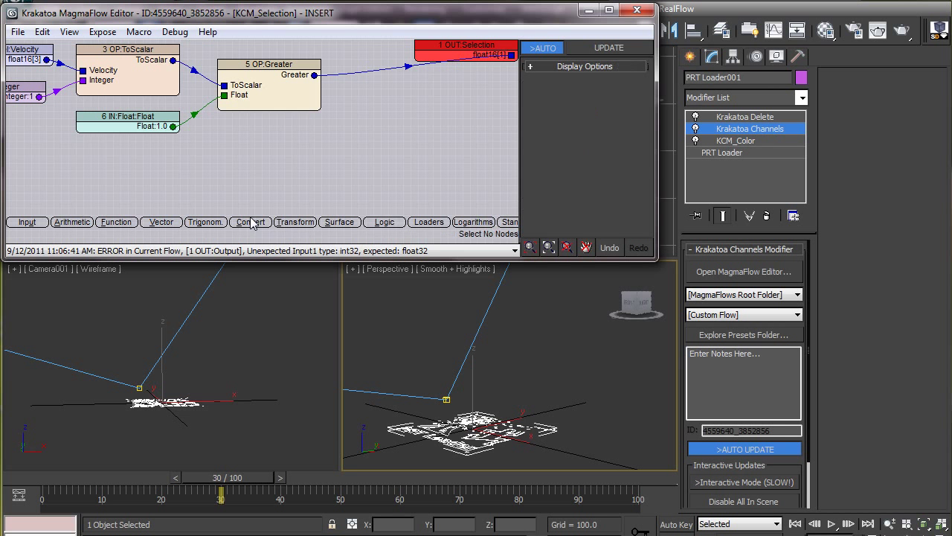
Add a ToFloat node after Greater and wire it into the Selection output
left_click(251, 222)
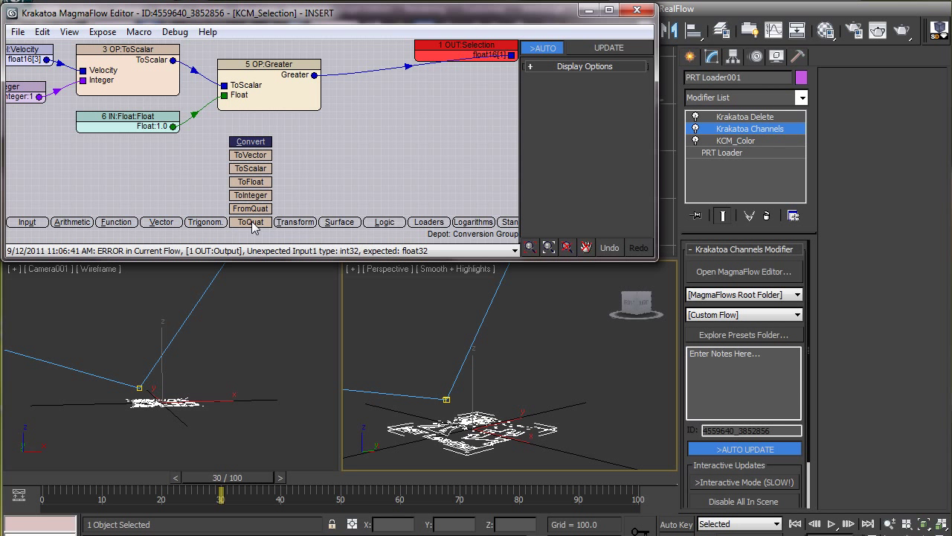
left_click(251, 182)
left_click_drag(379, 111, 357, 116)
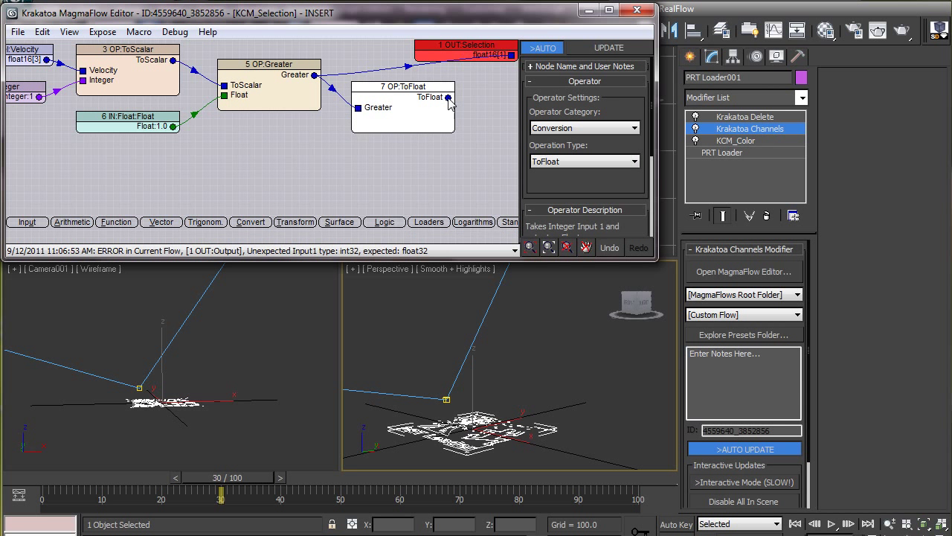
left_click_drag(448, 98, 510, 56)
left_click_drag(410, 88, 410, 81)
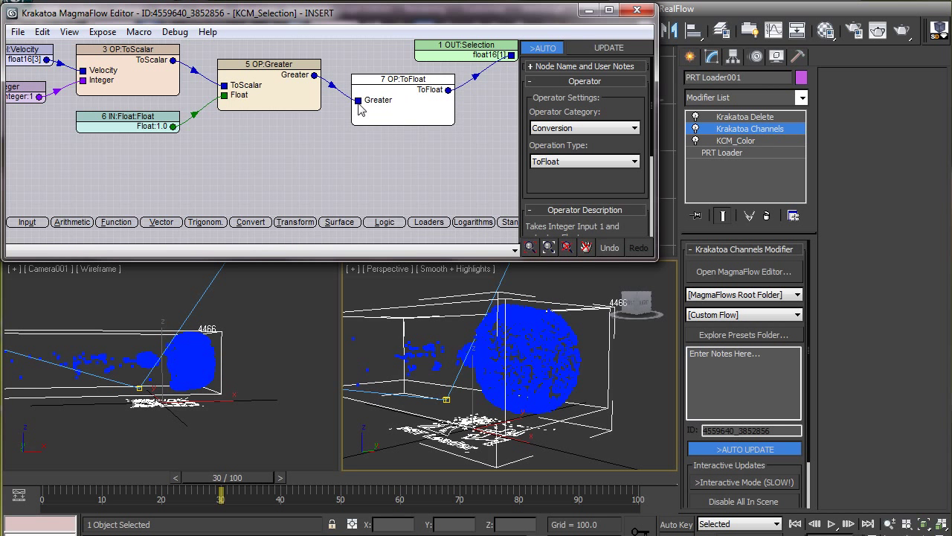
left_click(138, 127)
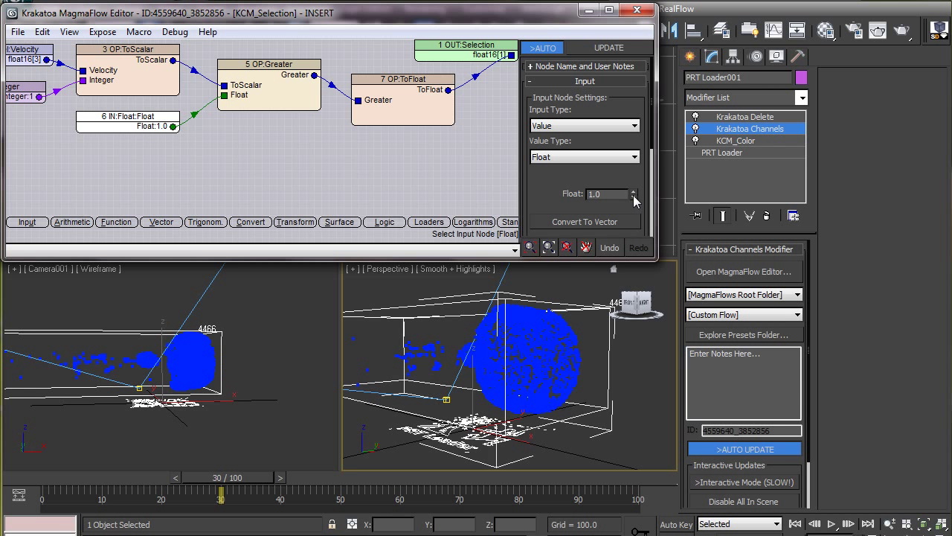
Set the Float threshold to 10.0 and test-render the particles
left_click_drag(634, 198, 636, 6)
left_click_drag(637, 532, 623, 504)
left_click_drag(614, 193, 546, 190)
type("1")
key("Return")
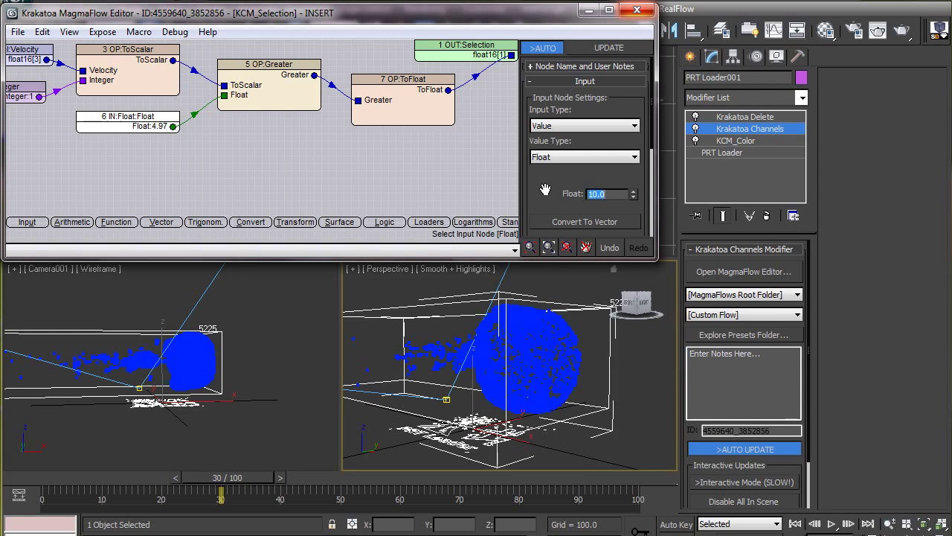
left_click(902, 31)
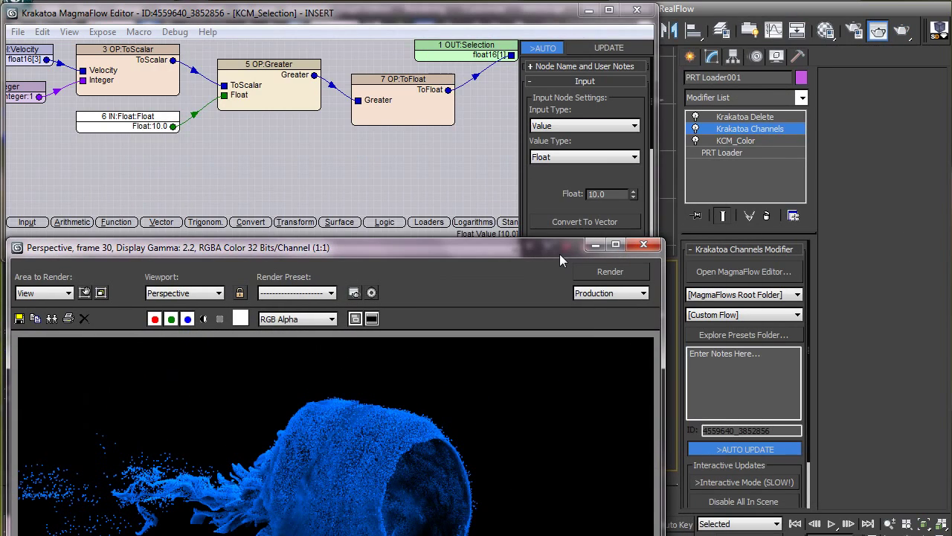
Test-render the selection with thresholds of 20.0 and then 40.0
left_click(445, 186)
type("20")
key("Return")
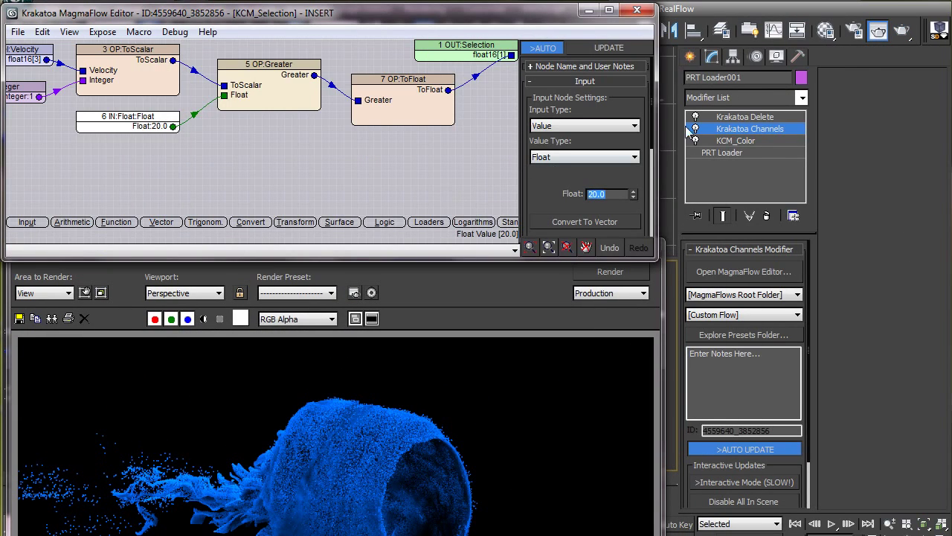
left_click(901, 32)
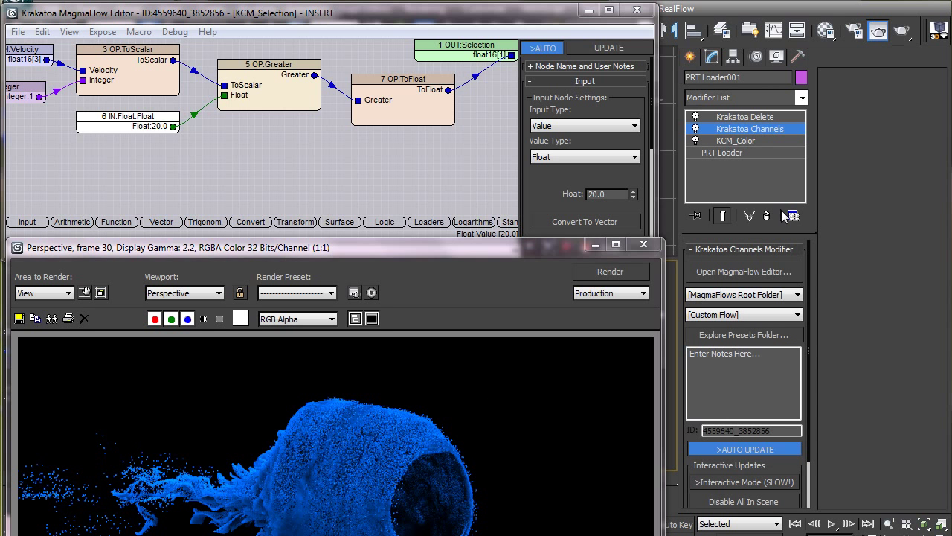
left_click(469, 182)
type("40")
key("Return")
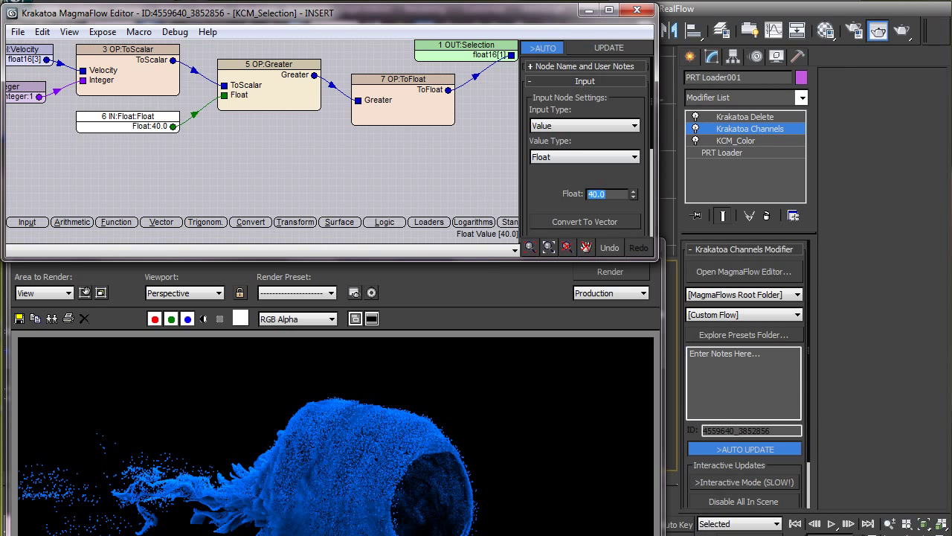
left_click(891, 33)
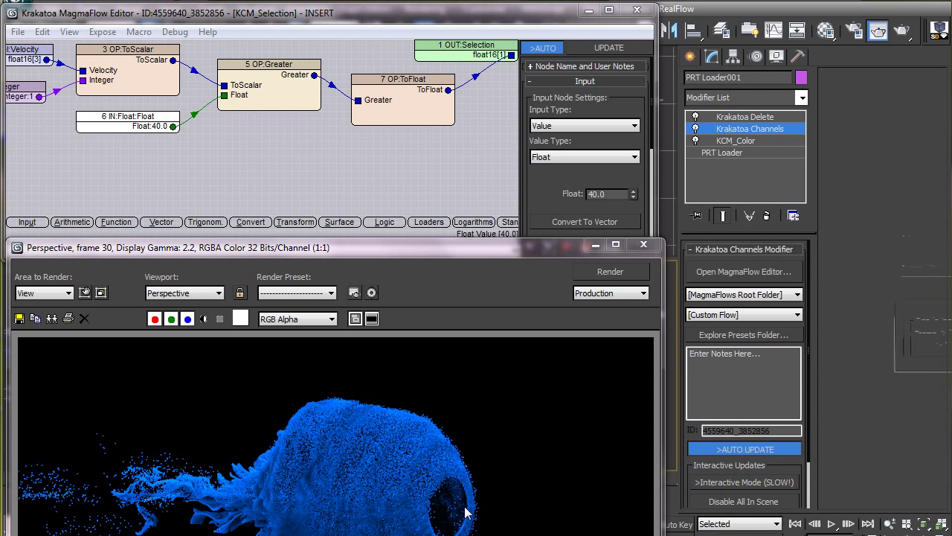
Lower the threshold to 5.0 and test-render the particles
left_click_drag(633, 193, 644, 416)
left_click_drag(610, 189, 560, 193)
type("5.0")
key("Return")
left_click(900, 33)
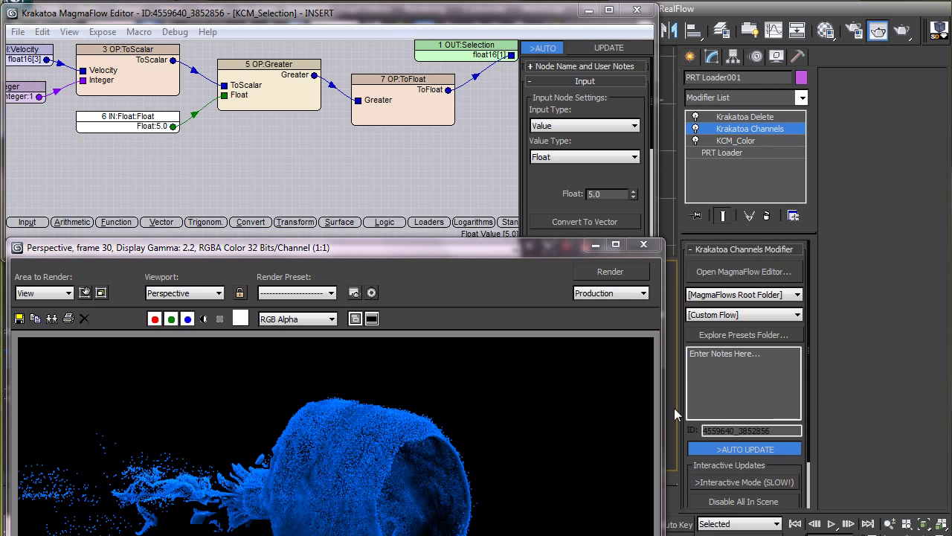
Try a threshold of -1.4, then set it to 50.0 and test-render
left_click_drag(633, 194, 634, 269)
left_click_drag(633, 193, 633, 223)
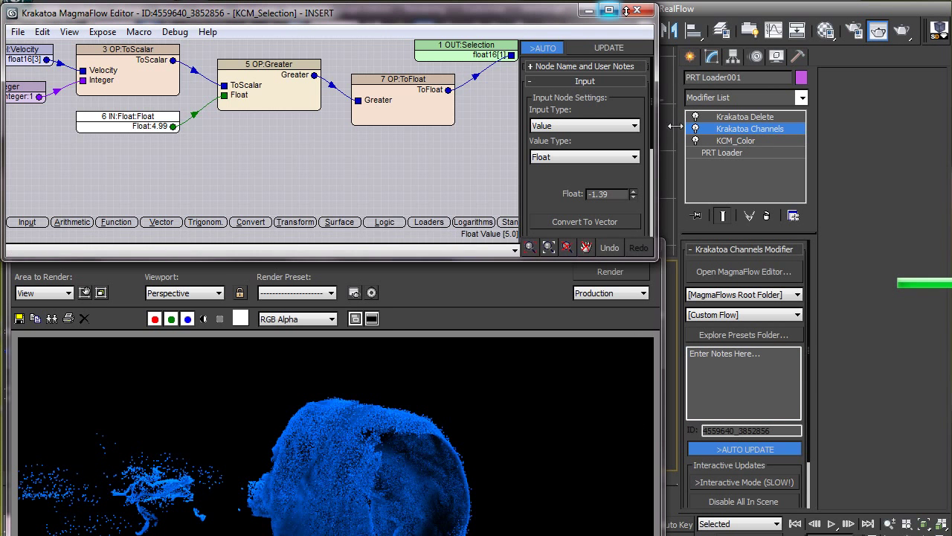
double_click(596, 193)
type("-1.4")
key("Return")
type("50")
key("Return")
left_click(897, 34)
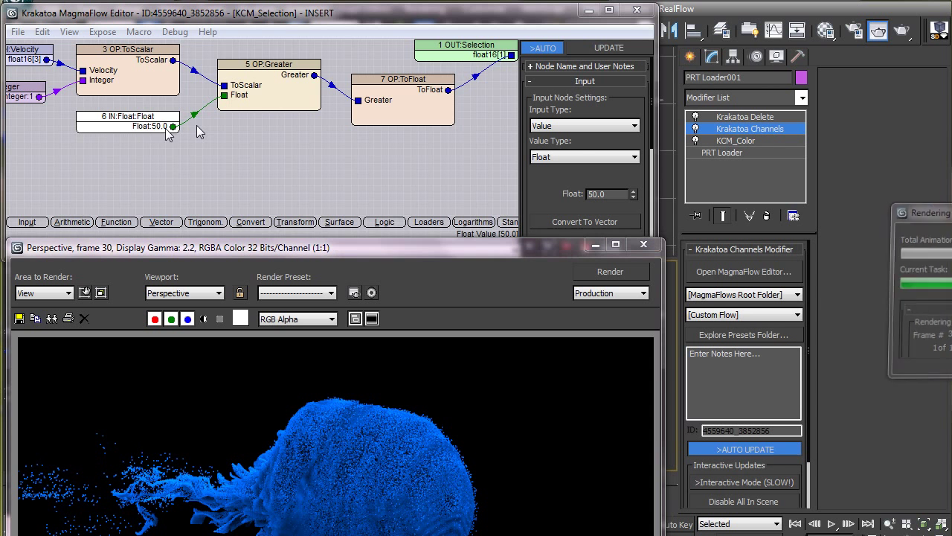
Change the component index to 2, set the threshold to 20.0, and render
left_click(83, 116)
left_click(584, 157)
left_click(588, 178)
left_click(634, 192)
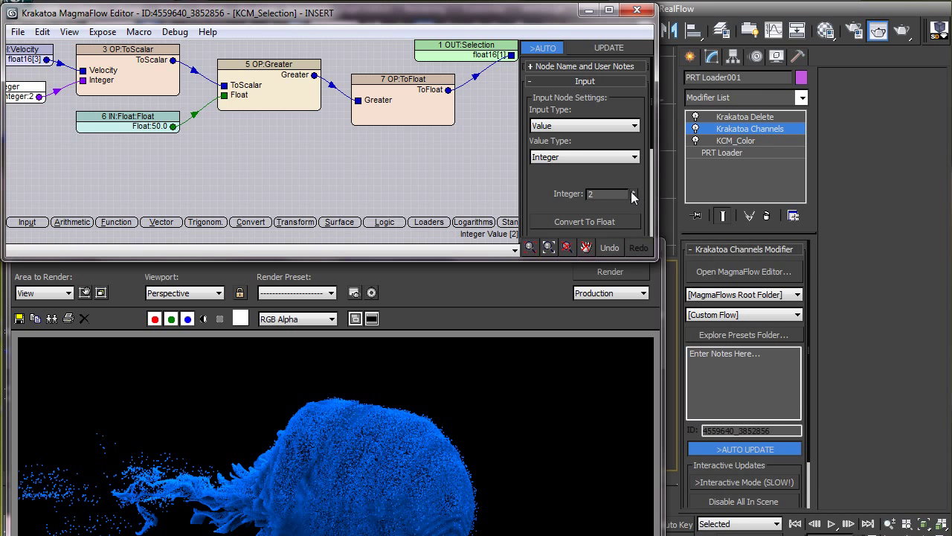
left_click(158, 132)
double_click(616, 195)
type("20")
key("Return")
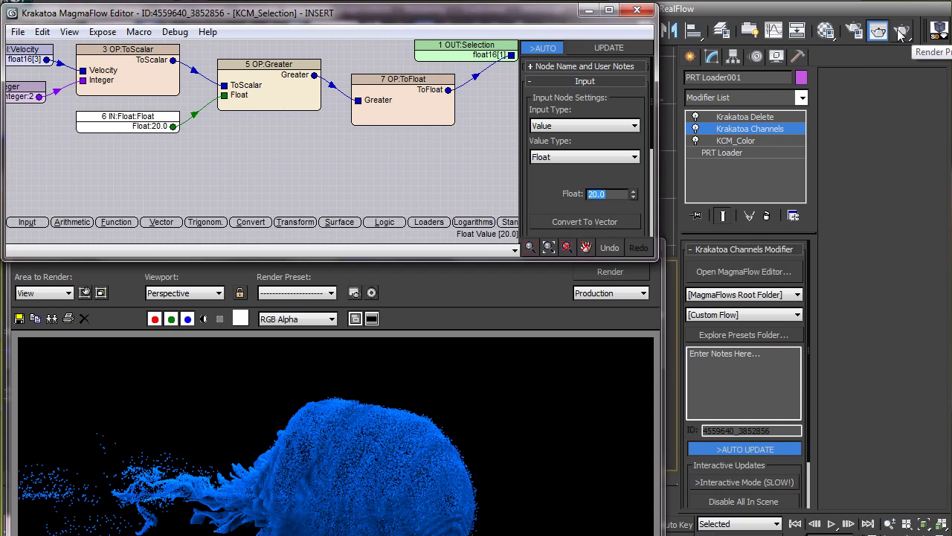
left_click(900, 30)
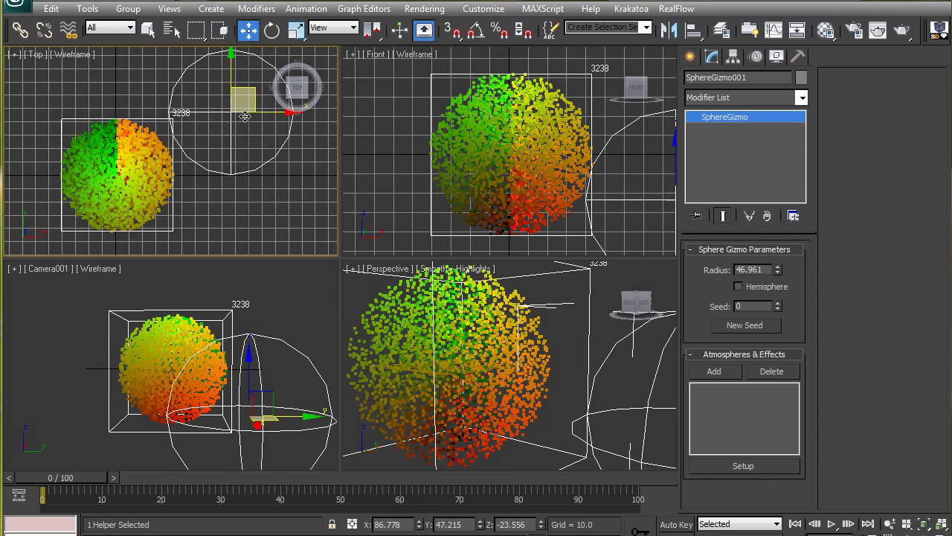
Move SphereGizmo001 over more of the particle sphere, test-render, and select PRT Loader001
mouse_move(245, 116)
left_mouse_down()
mouse_move(222, 149)
mouse_move(185, 151)
mouse_move(180, 124)
mouse_move(160, 178)
mouse_move(527, 377)
left_mouse_up()
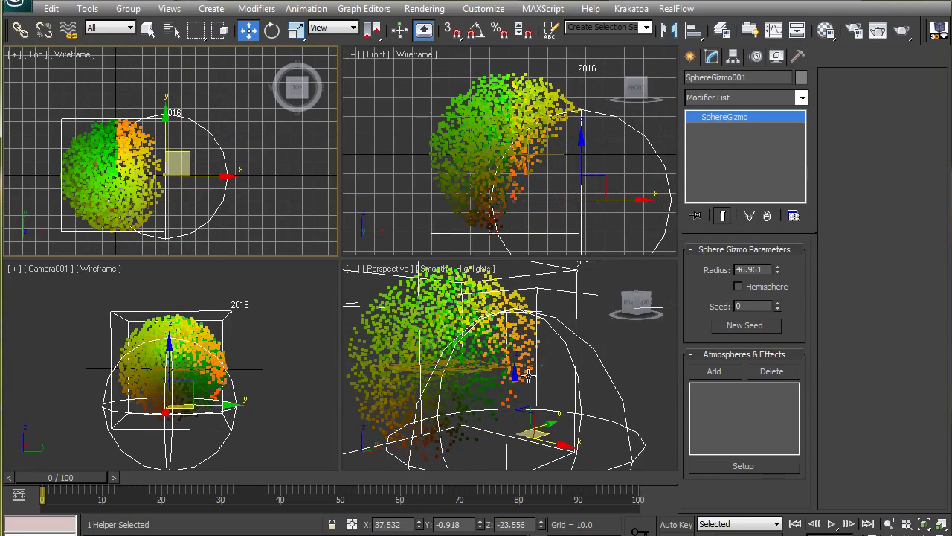
left_click(879, 30)
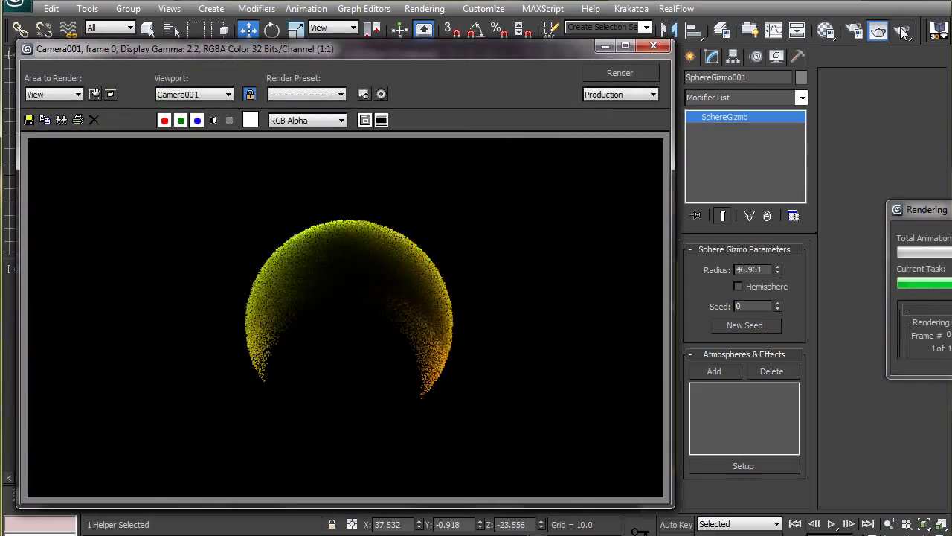
left_click(654, 46)
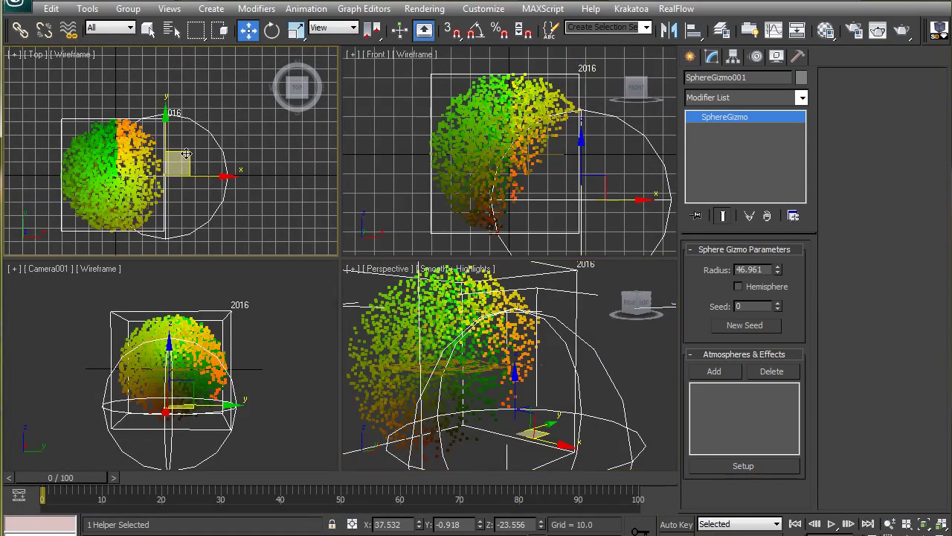
left_click_drag(116, 190, 260, 137)
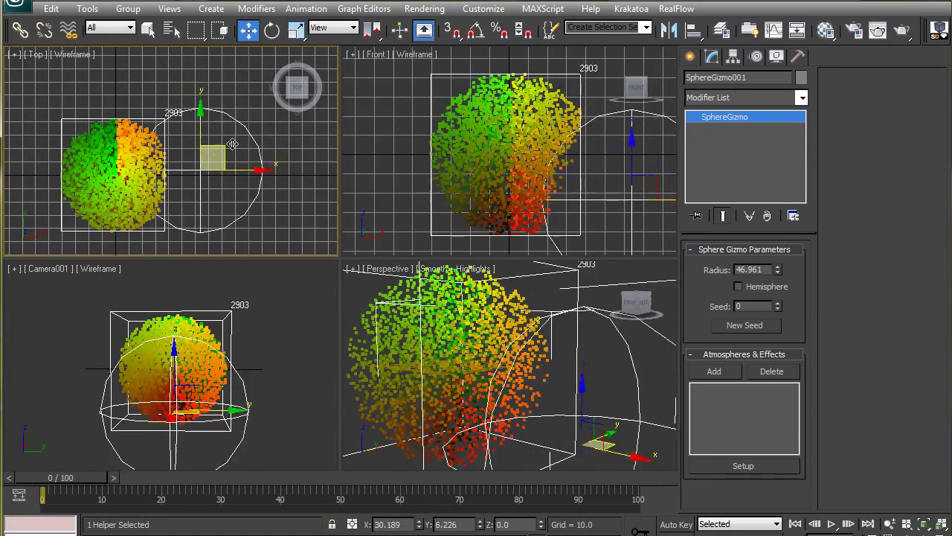
left_click(536, 148)
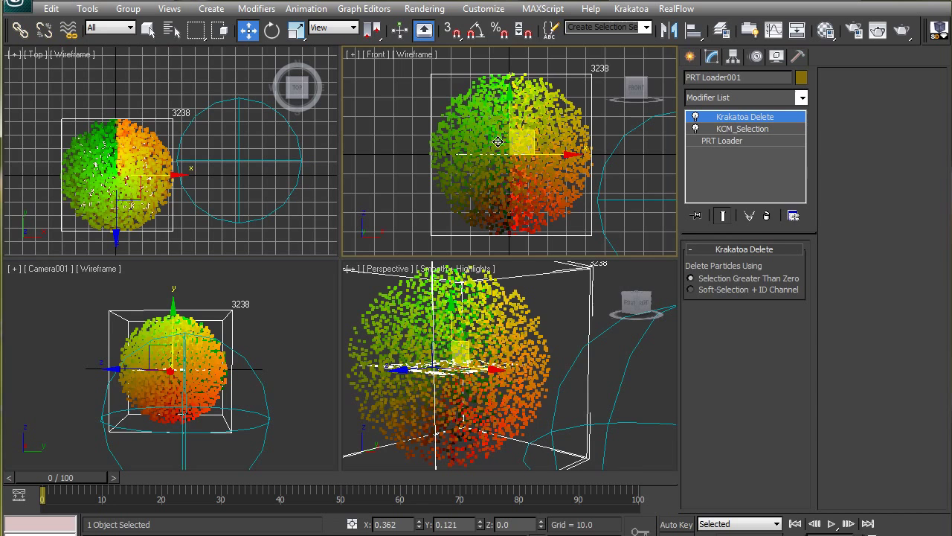
Replace the KCM Selection modifier with Krakatoa Channels and open its MagmaFlow editor
left_click(739, 130)
left_click(766, 216)
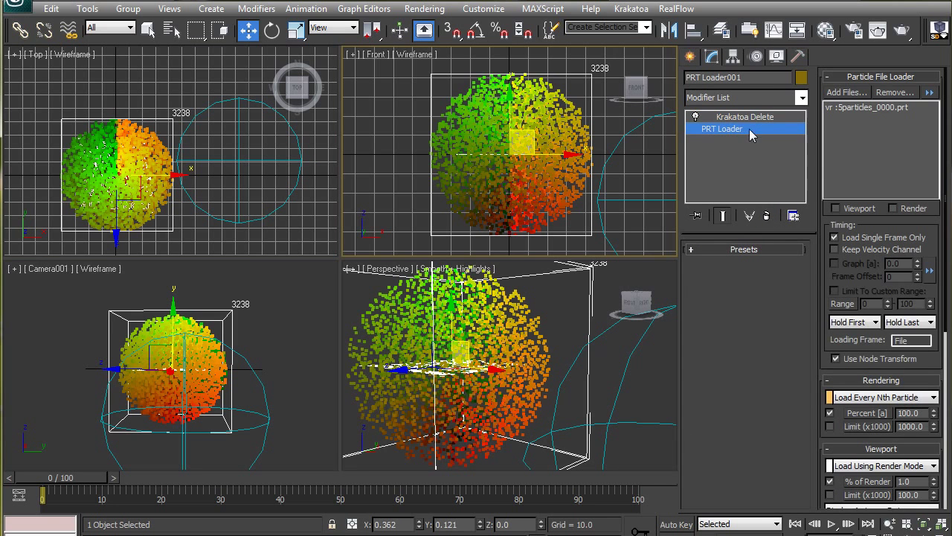
left_click(737, 98)
key("k")
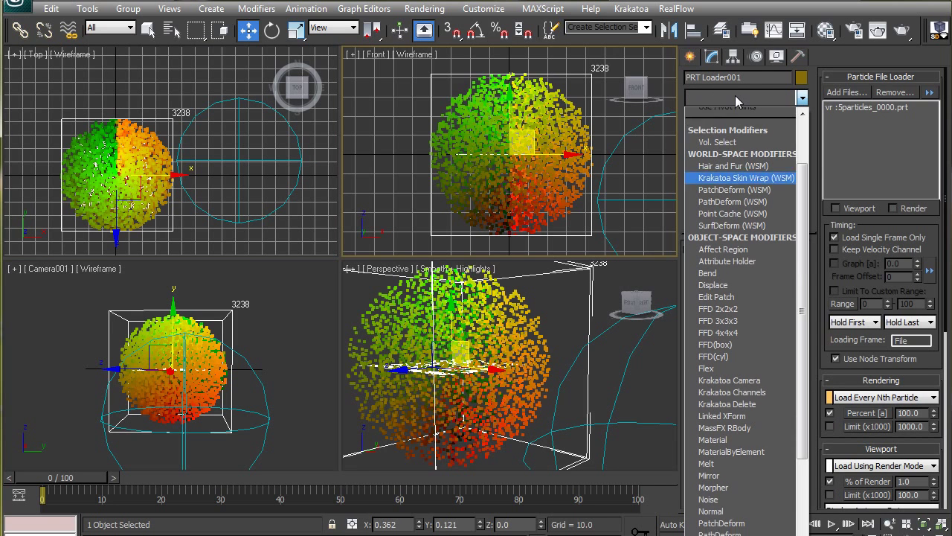
key("k")
key("k")
left_click(742, 115)
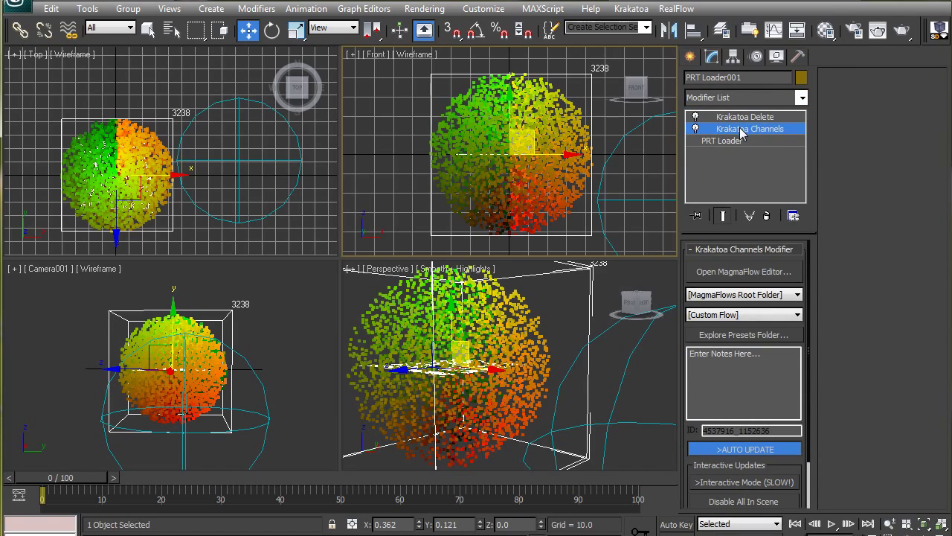
left_click(740, 272)
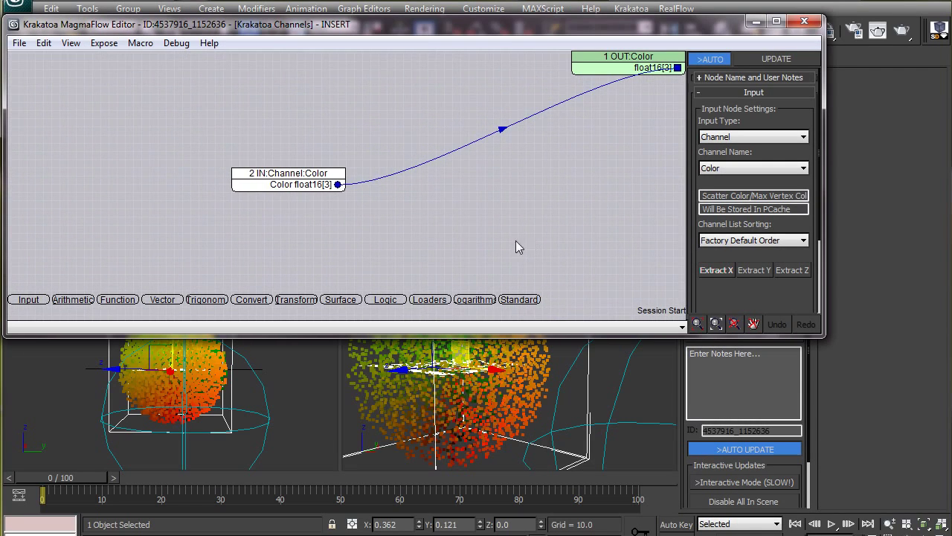
Shrink the MagmaFlow window, reposition the Color node, and shift the sphere gizmo right
left_click_drag(227, 138, 84, 67)
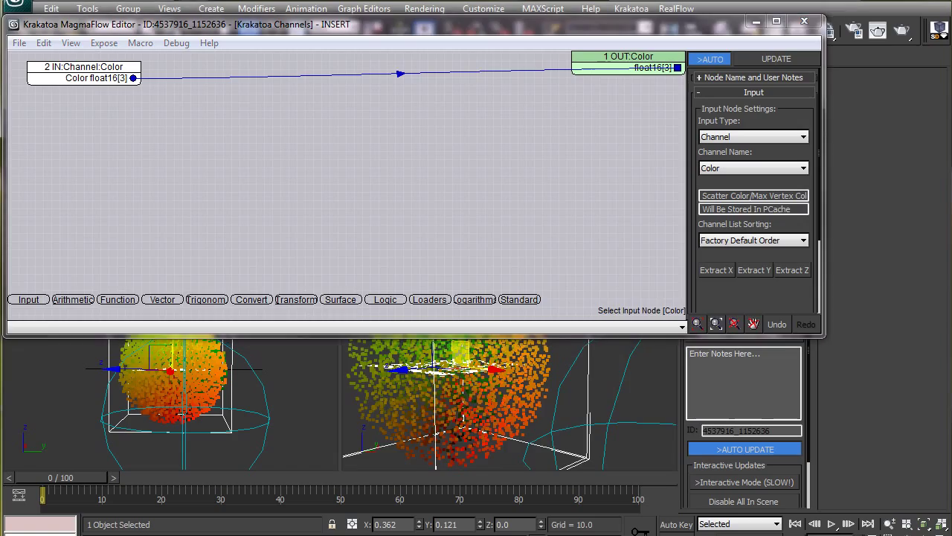
left_click_drag(823, 335, 750, 273)
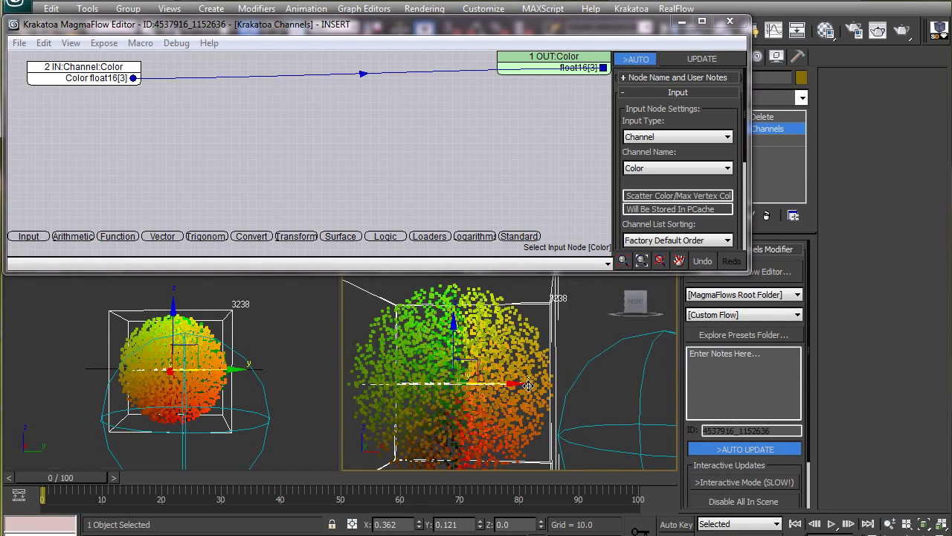
scroll(530, 386, "down", 3)
middle_click_drag(549, 400, 519, 395)
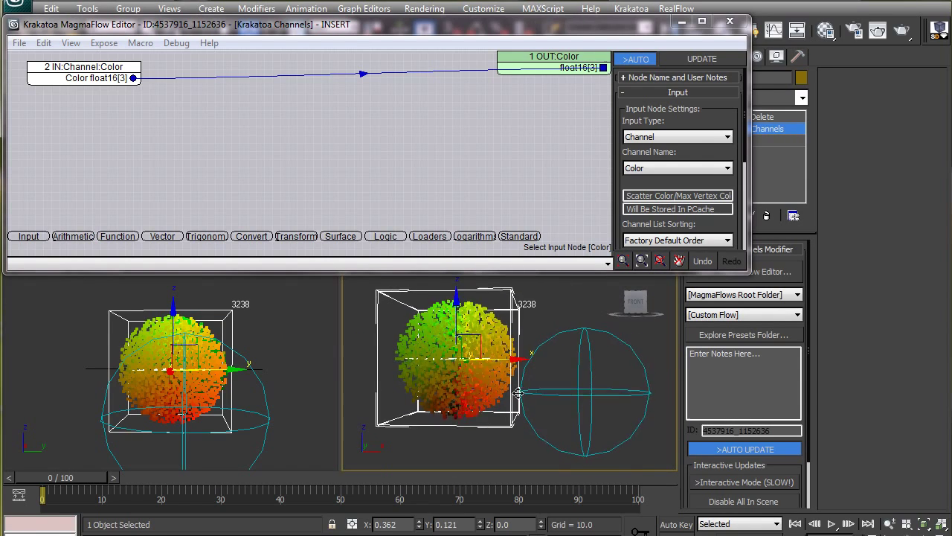
left_click(561, 394)
left_click_drag(595, 369, 619, 369)
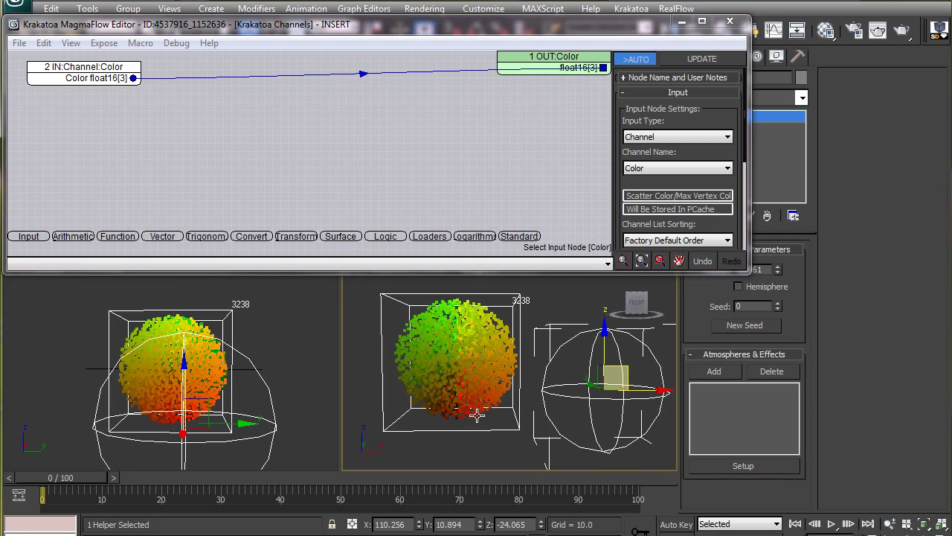
left_click(471, 360)
middle_click_drag(507, 392, 496, 392)
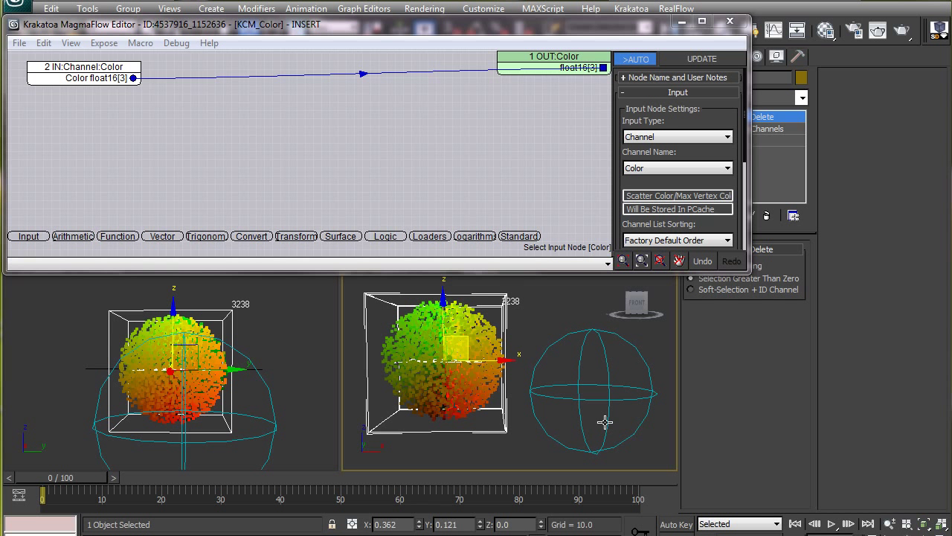
left_click_drag(70, 64, 63, 56)
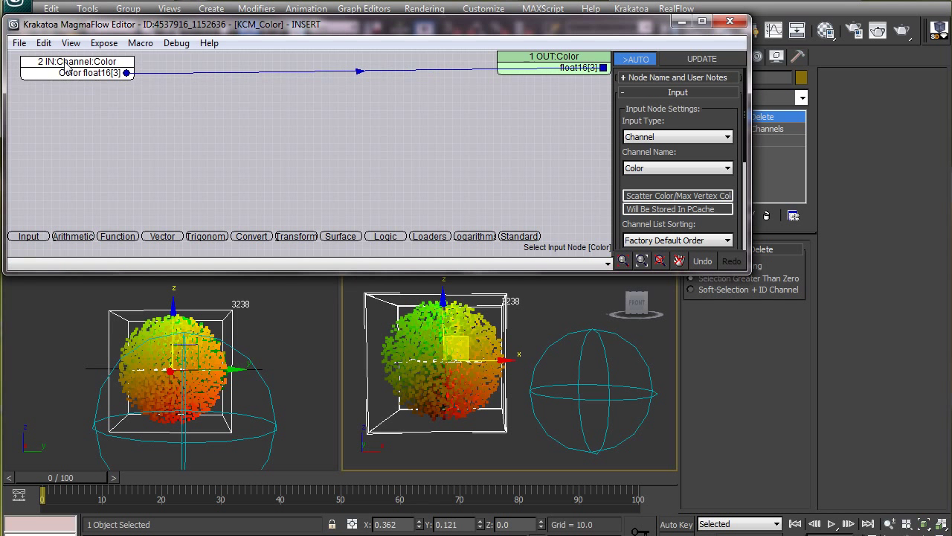
Change the input node's channel from Color to Position
left_click(643, 170)
left_click(726, 184)
left_click(726, 184)
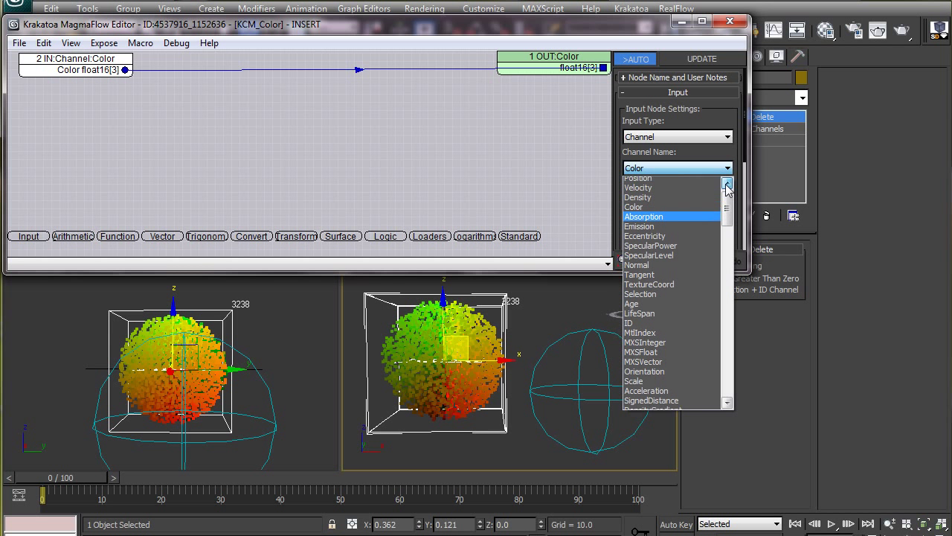
left_click(683, 181)
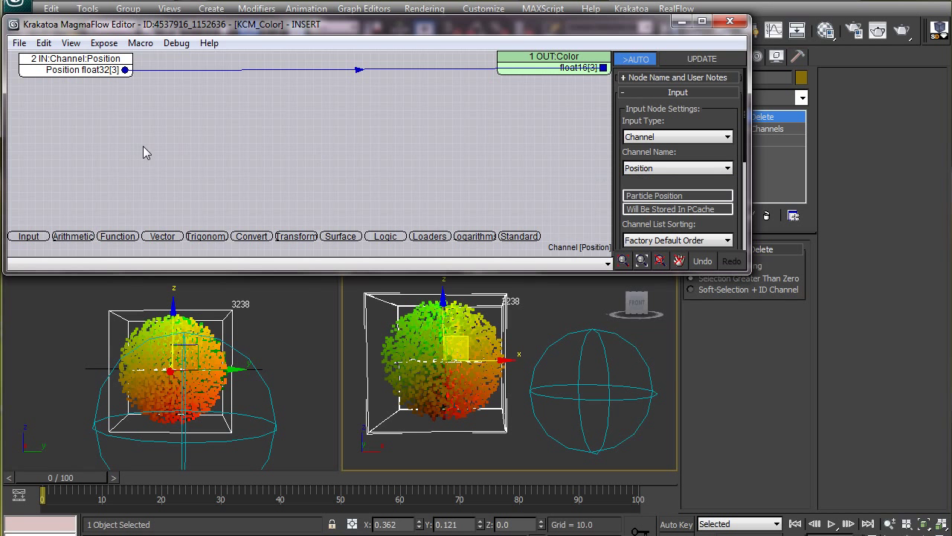
Add a Vector input linked to SphereGizmo001's Transform > Position track
left_click(28, 237)
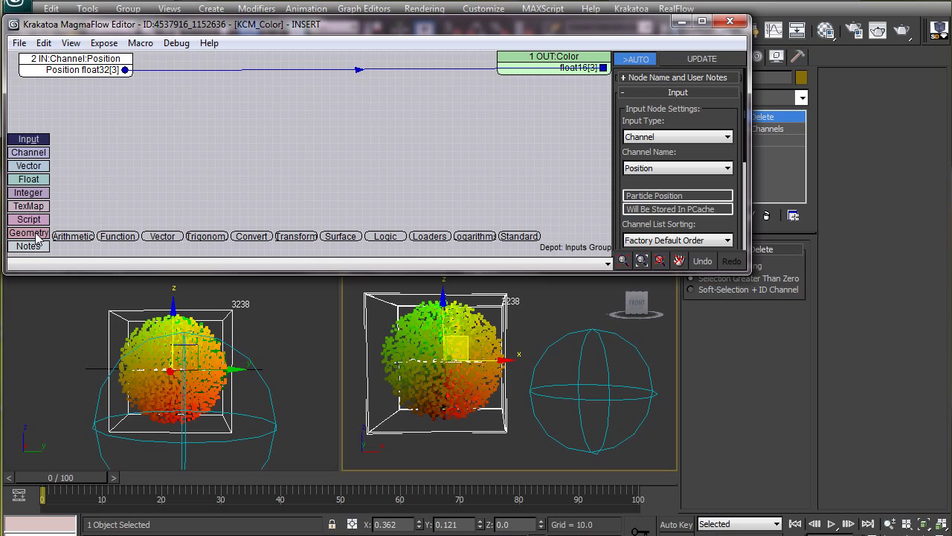
left_click(35, 171)
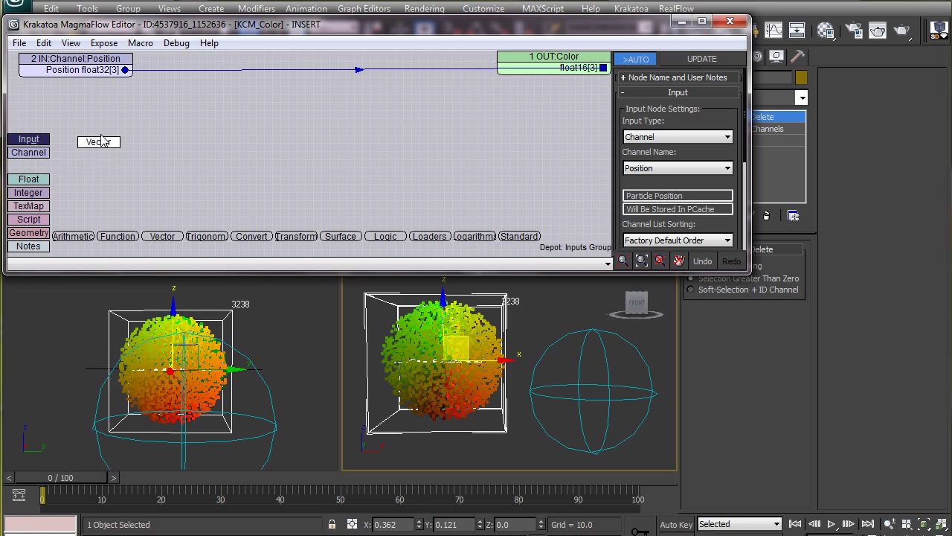
left_click(71, 115)
left_click_drag(79, 125, 75, 105)
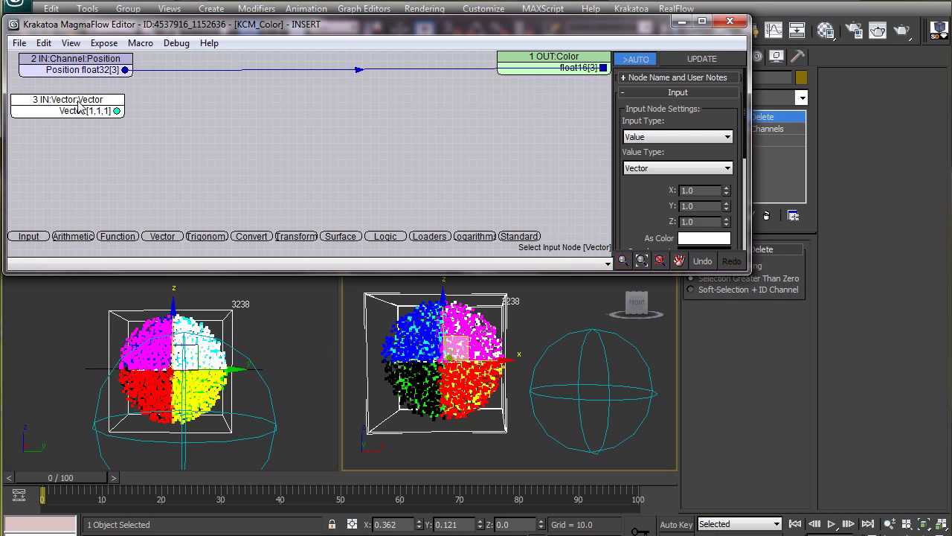
scroll(631, 197, "down", 3)
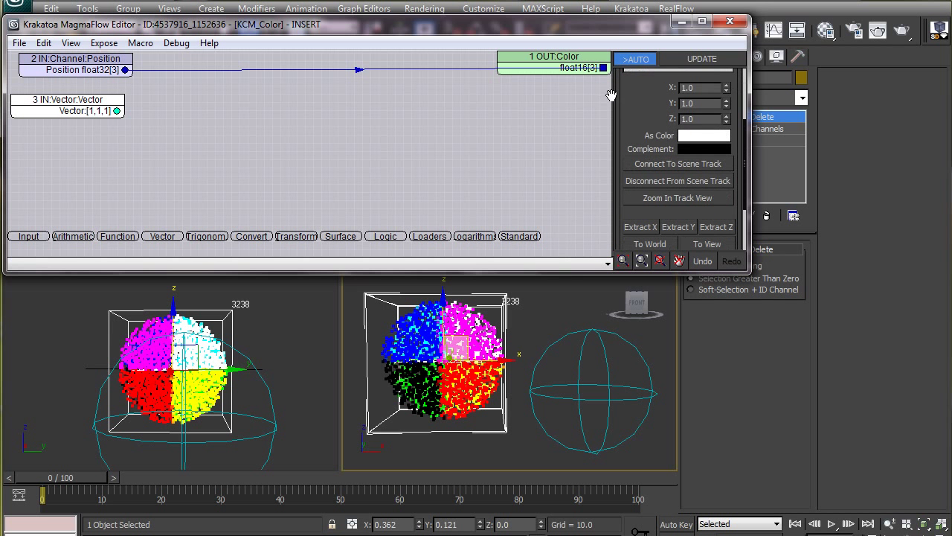
left_click(656, 161)
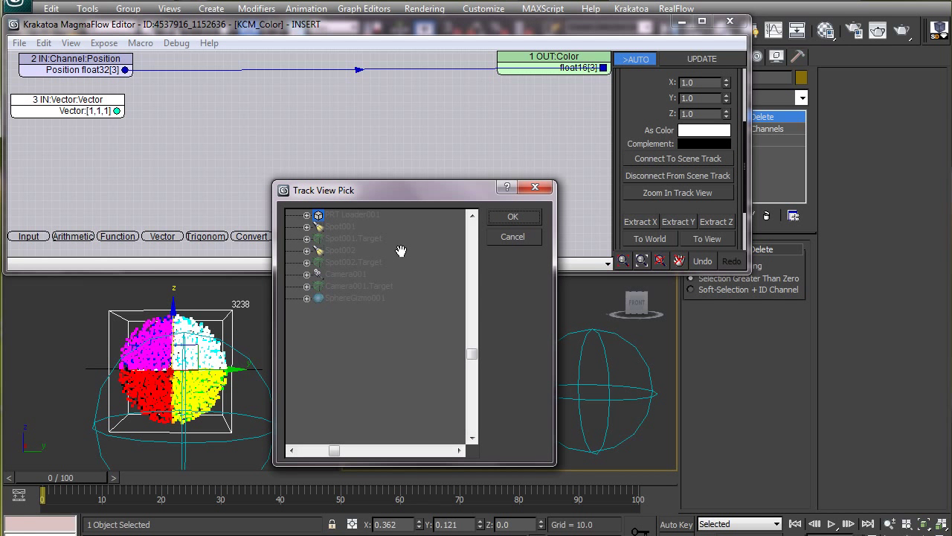
left_click(305, 298)
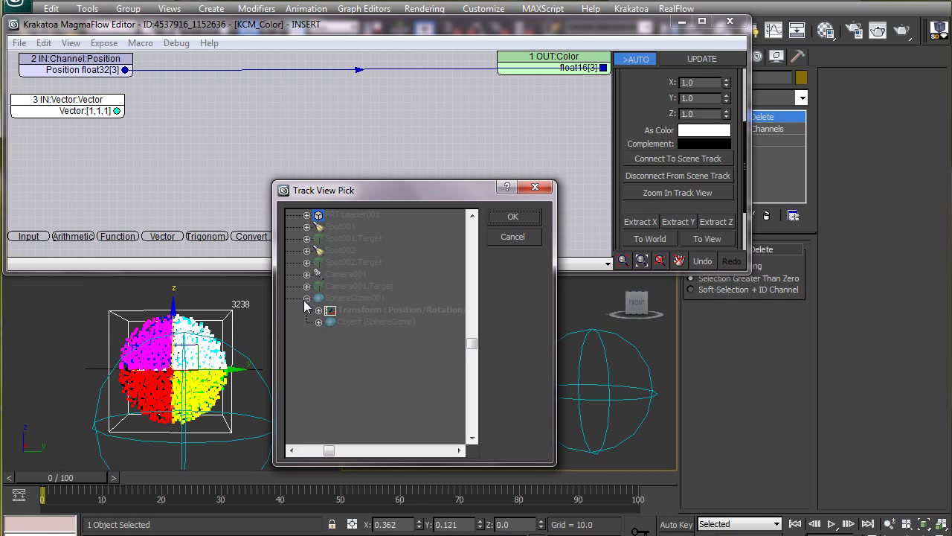
left_click(319, 310)
left_click(372, 326)
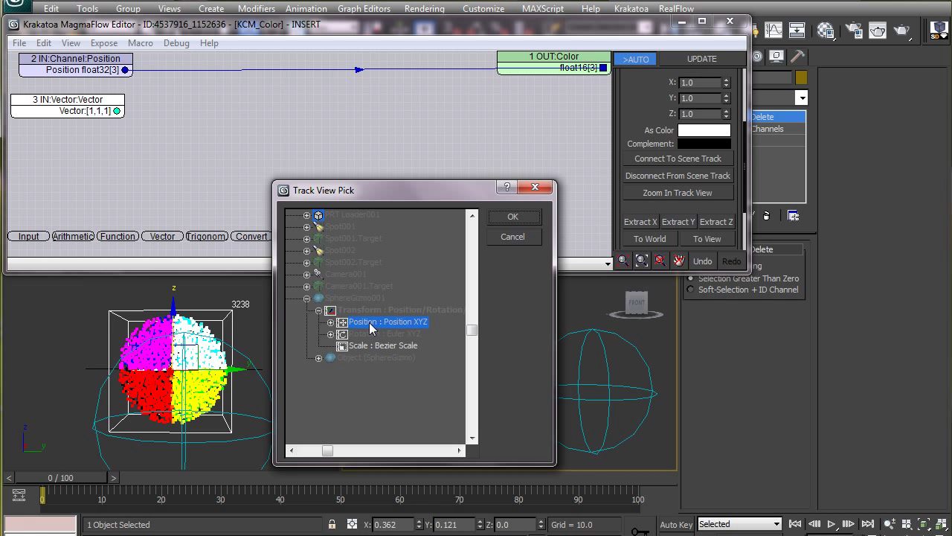
left_click(515, 220)
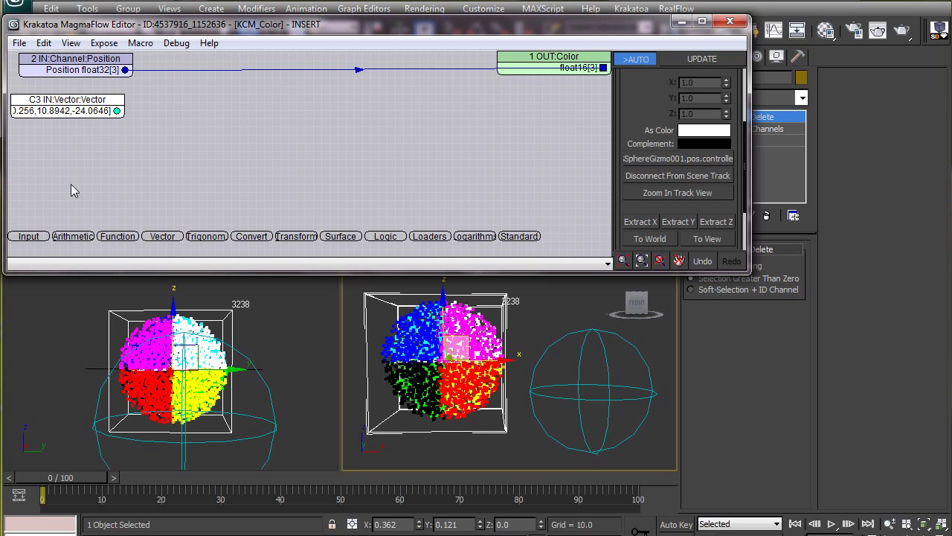
Subtract the gizmo vector from Position and delete the old Position-to-output wire
left_click(74, 237)
left_click(82, 120)
left_click(264, 106)
left_click_drag(126, 70, 214, 134)
left_click_drag(269, 116, 236, 100)
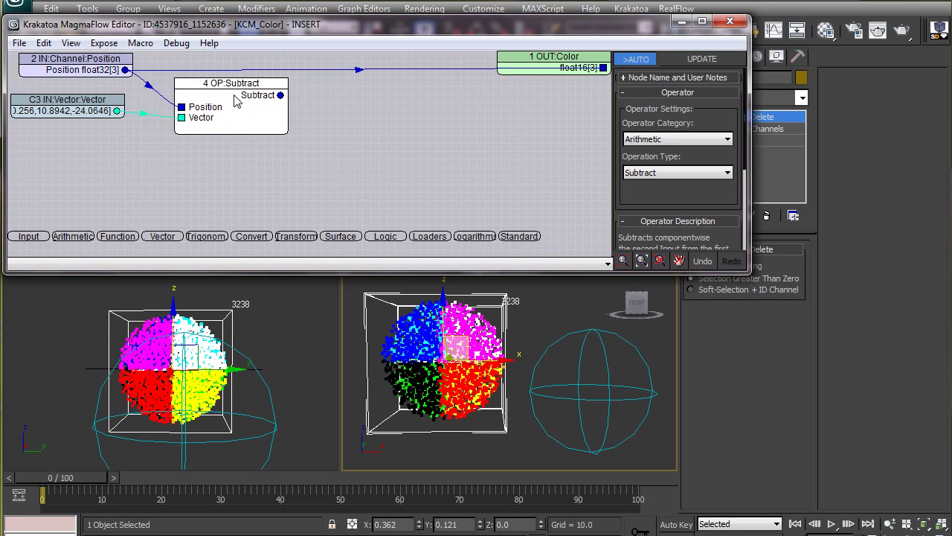
left_click(403, 69)
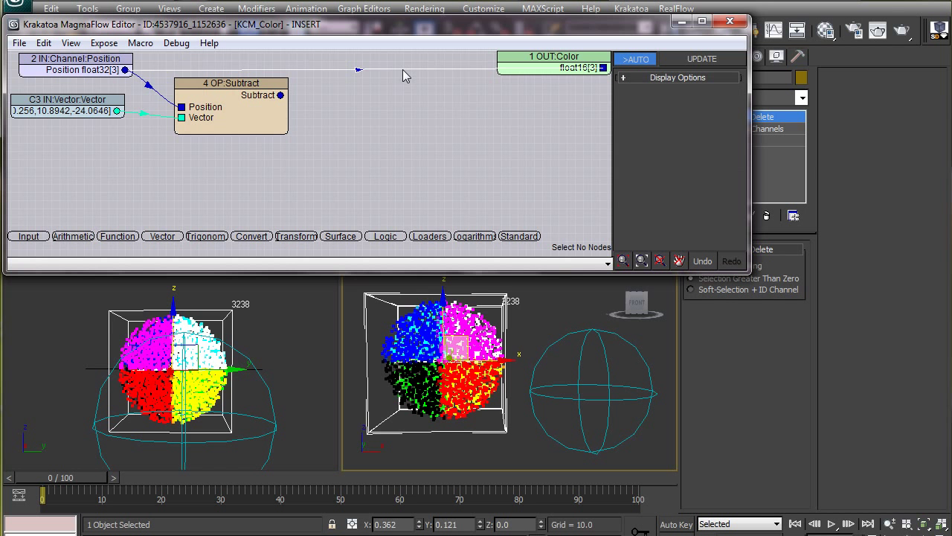
key("Delete")
left_click_drag(250, 91, 234, 75)
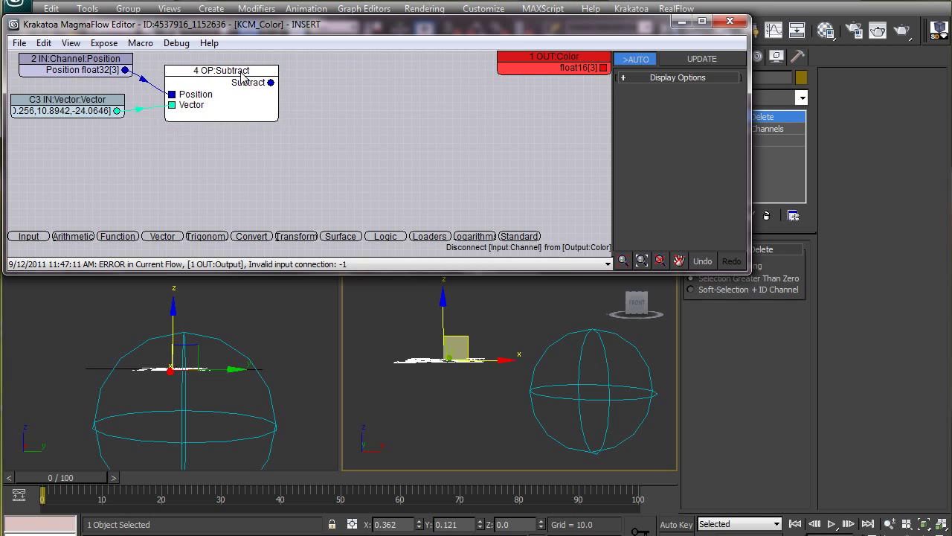
Add a Magnitude node after Subtract and arrange both nodes at the top-left
left_click(164, 240)
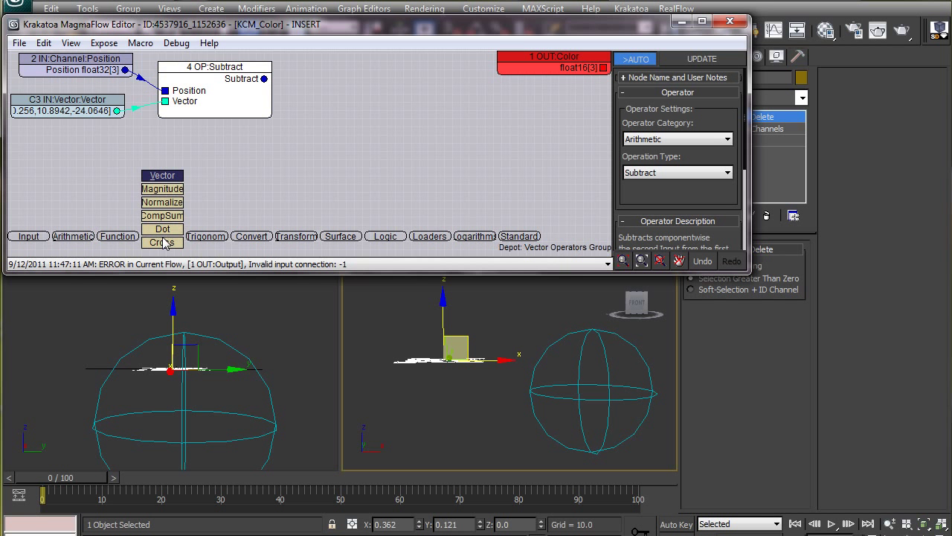
mouse_move(174, 195)
left_mouse_down()
mouse_move(360, 139)
mouse_move(340, 79)
left_mouse_up()
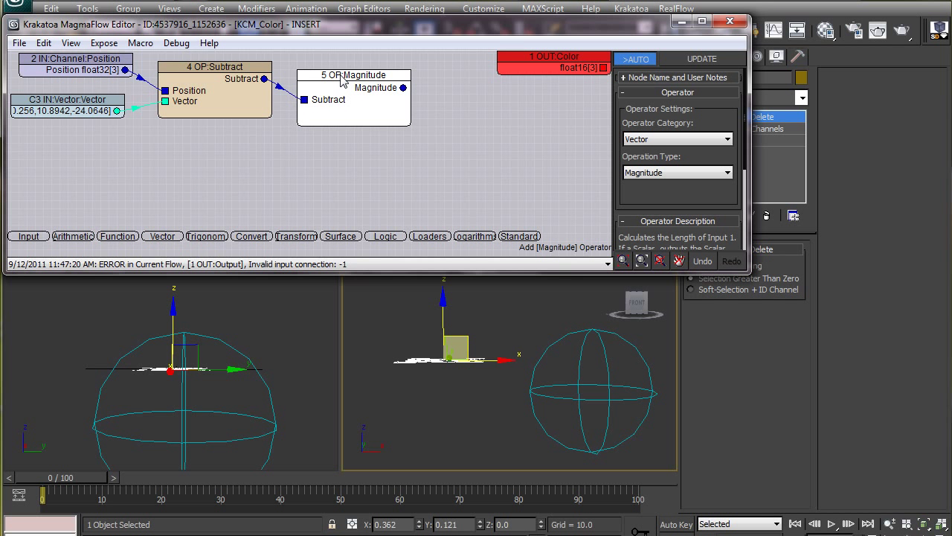
left_click(318, 115)
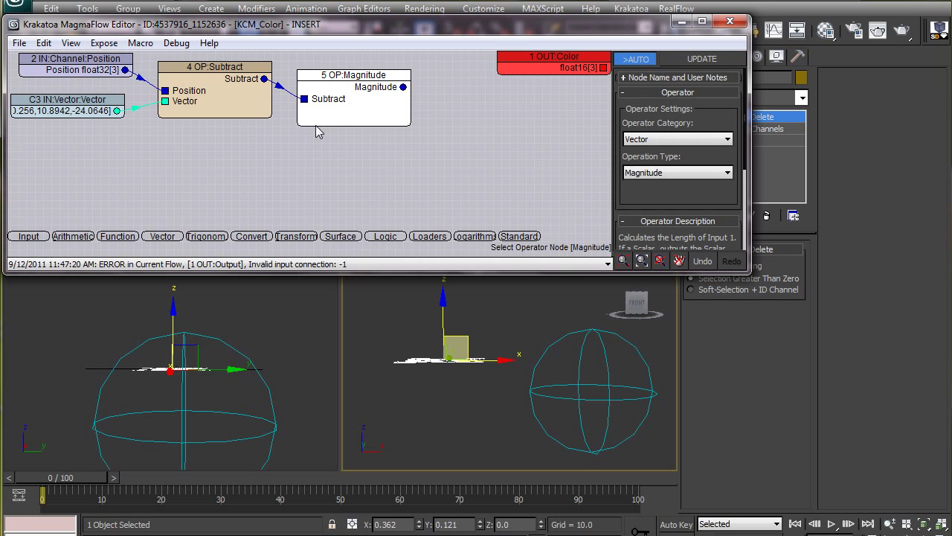
left_click_drag(223, 72, 68, 70)
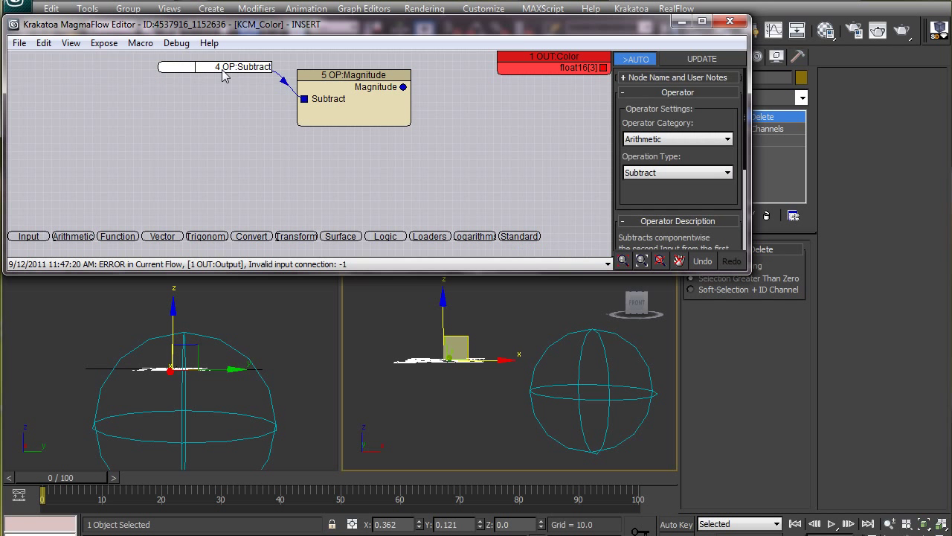
left_click_drag(353, 75, 189, 59)
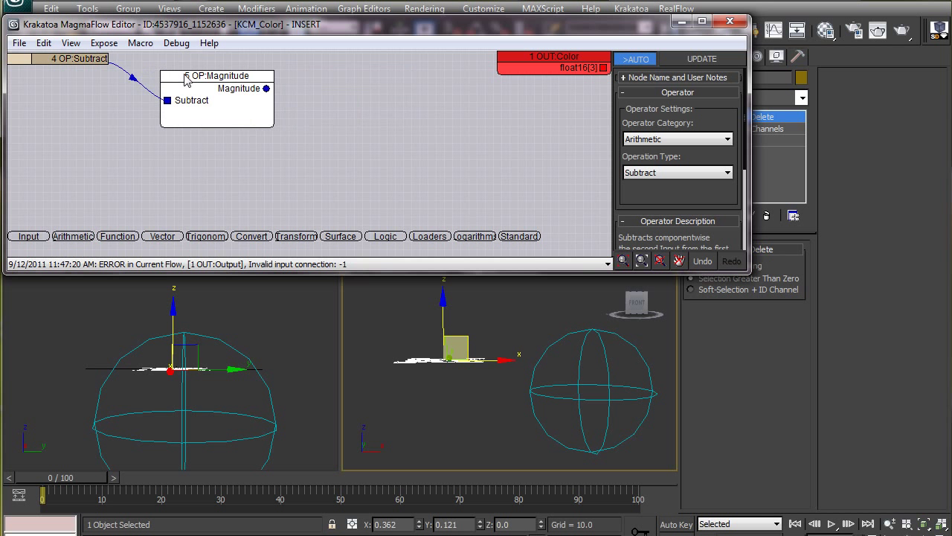
left_click(821, 419)
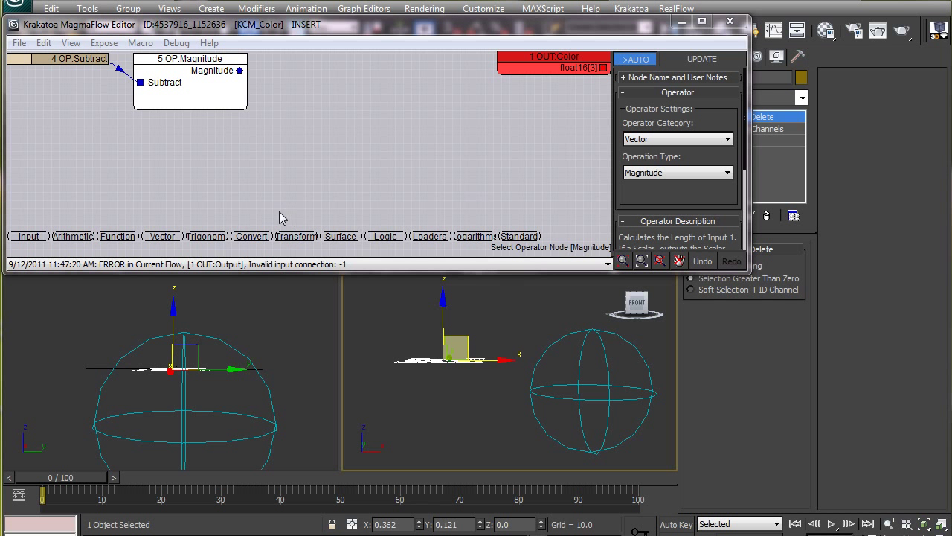
left_click(376, 236)
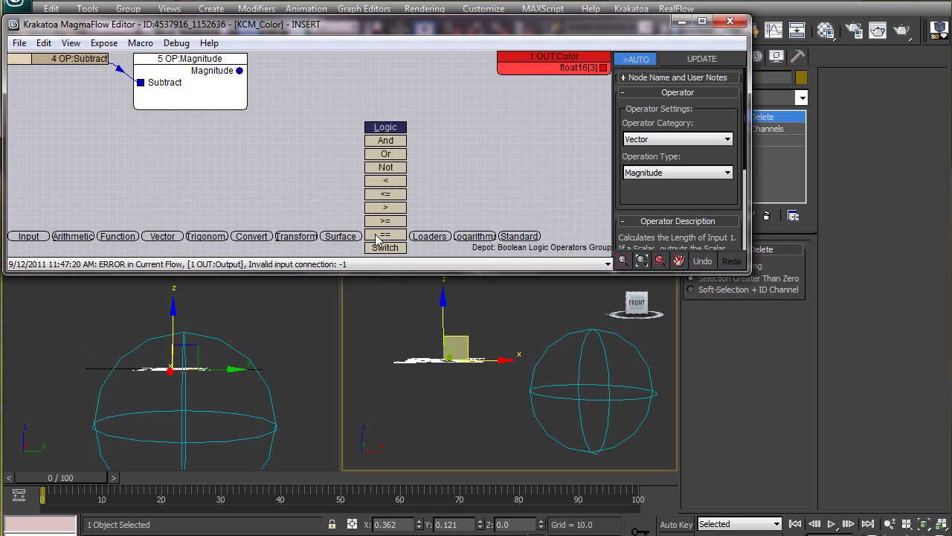
Add a Less node after Magnitude with a Float input wired into it
left_click(385, 182)
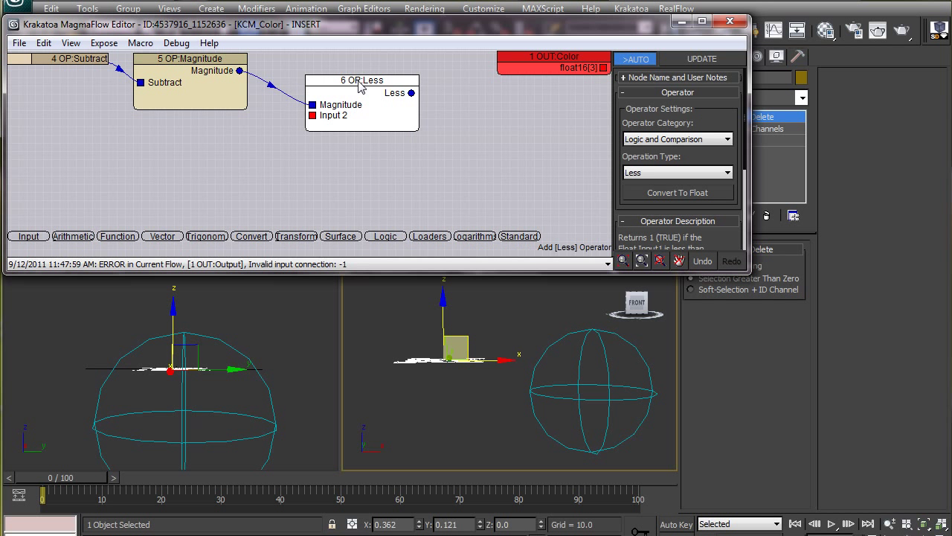
left_click_drag(360, 86, 360, 81)
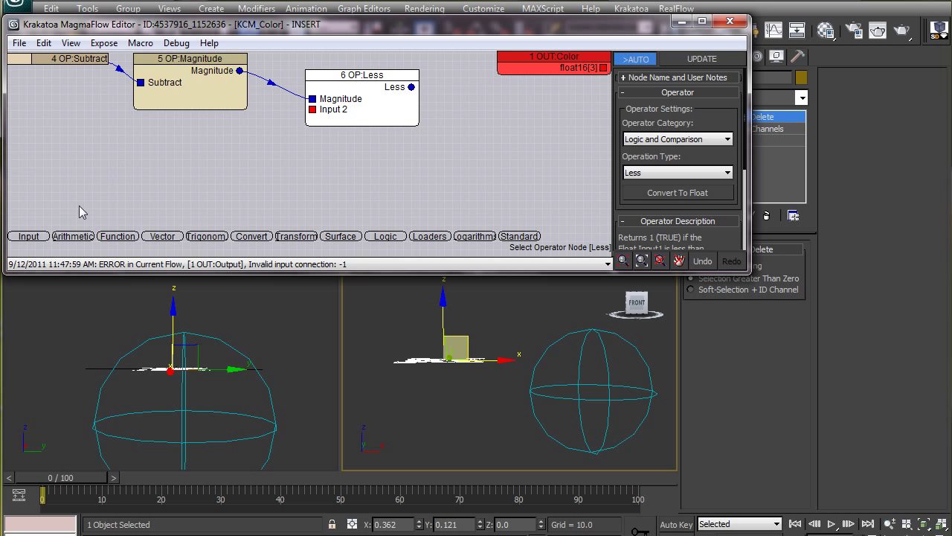
left_click(45, 236)
left_click(38, 181)
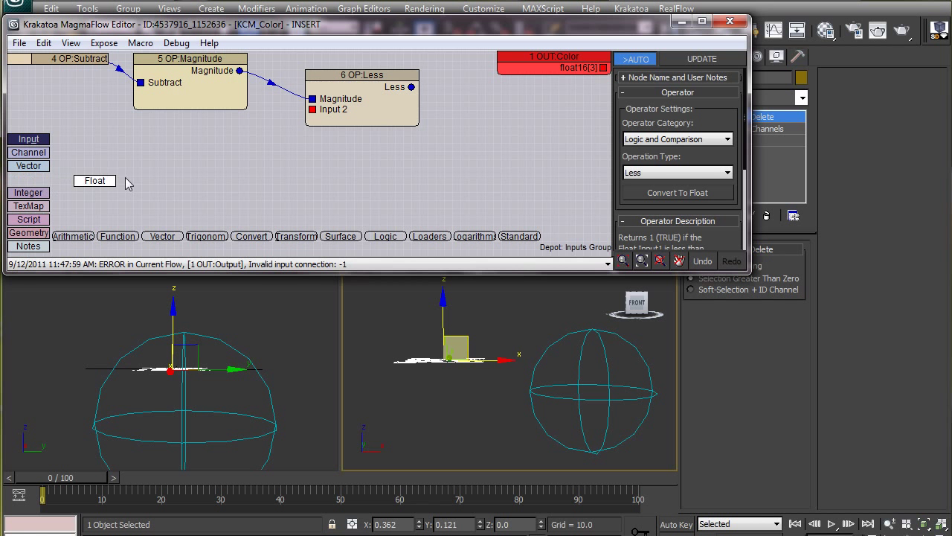
left_click(149, 157)
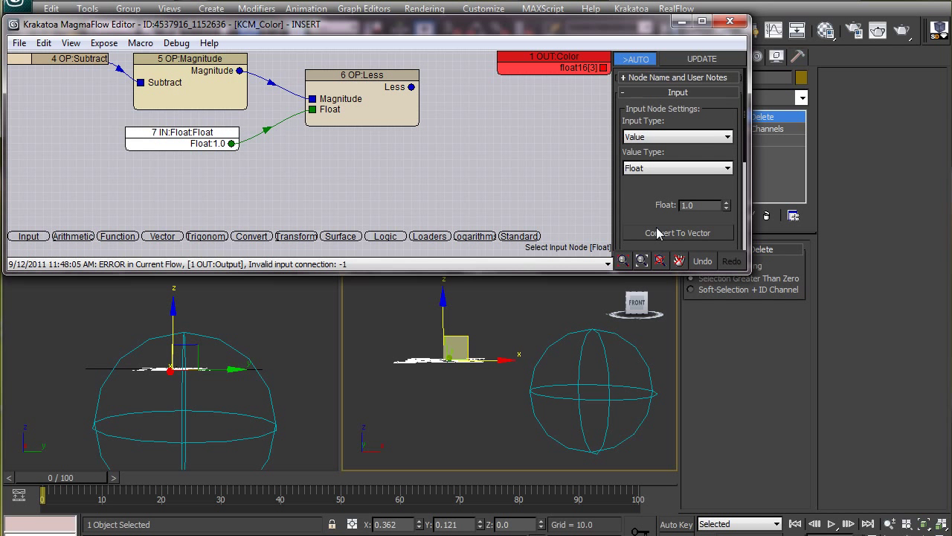
Copy the sphere gizmo's radius 46.961 and paste it into the Float threshold
left_click(636, 311)
left_click_drag(751, 245, 714, 231)
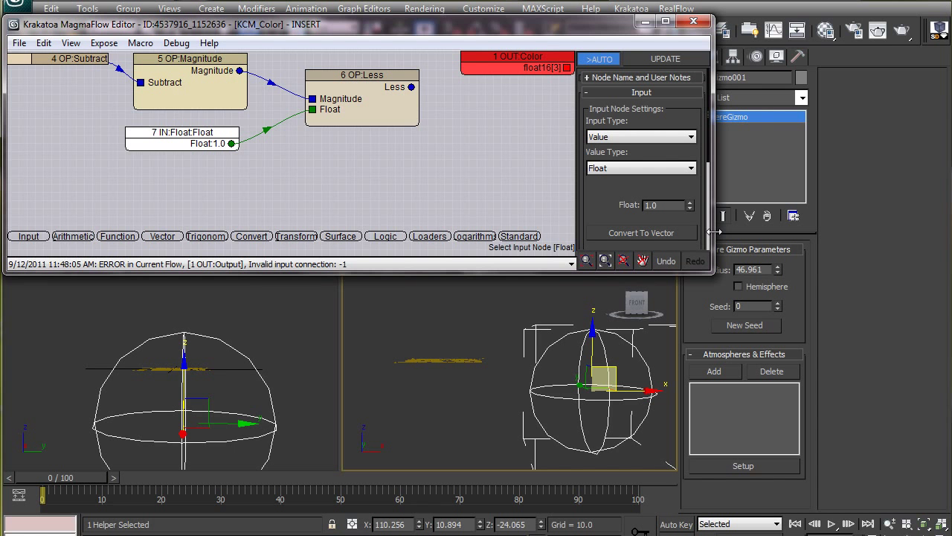
left_click(767, 269)
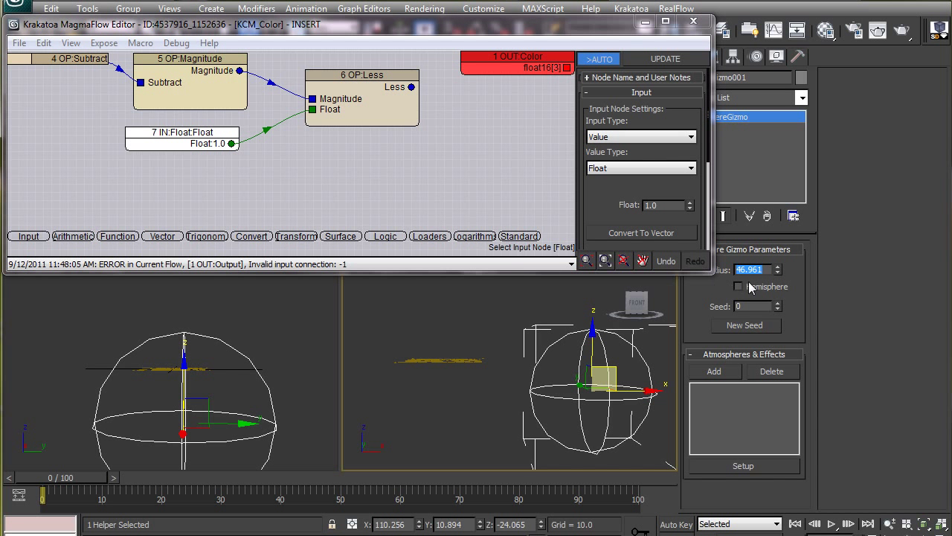
right_click(751, 271)
left_click(759, 321)
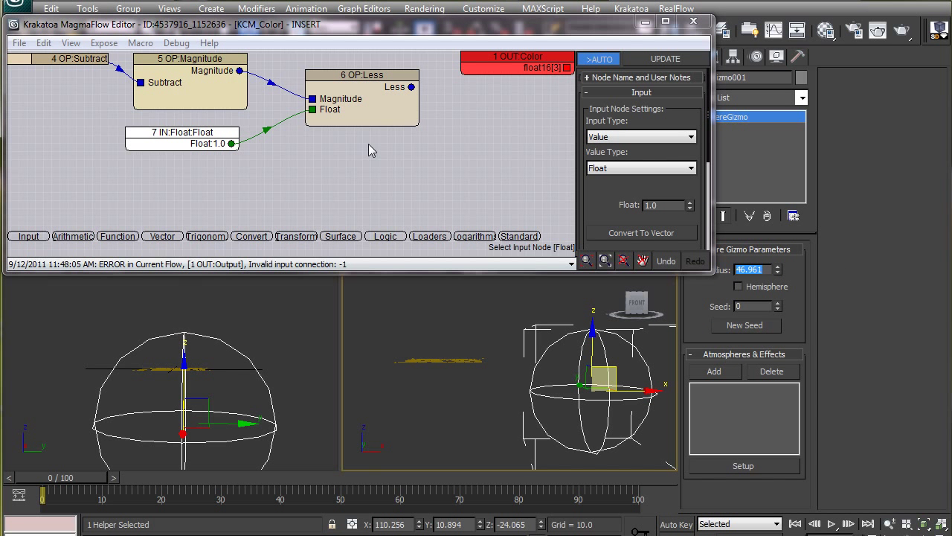
left_click(661, 205)
right_click(651, 212)
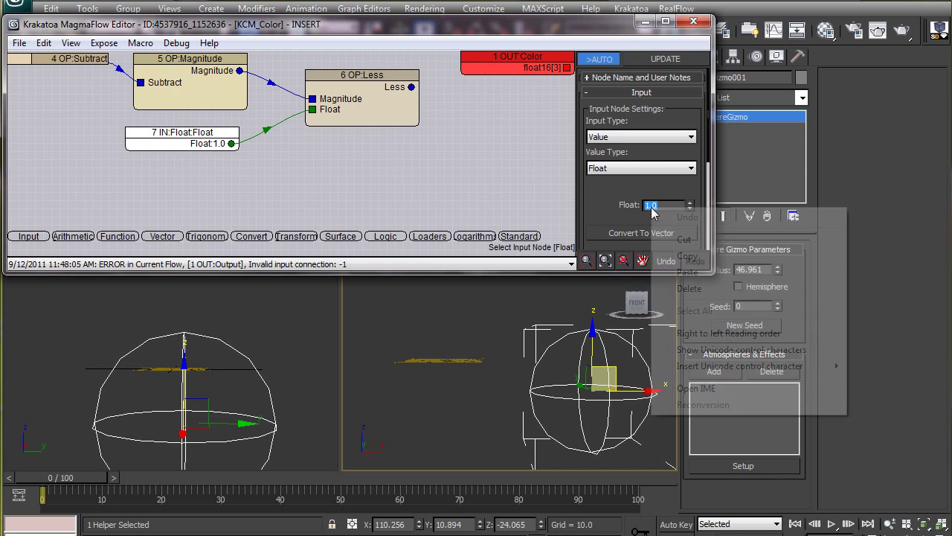
left_click(682, 272)
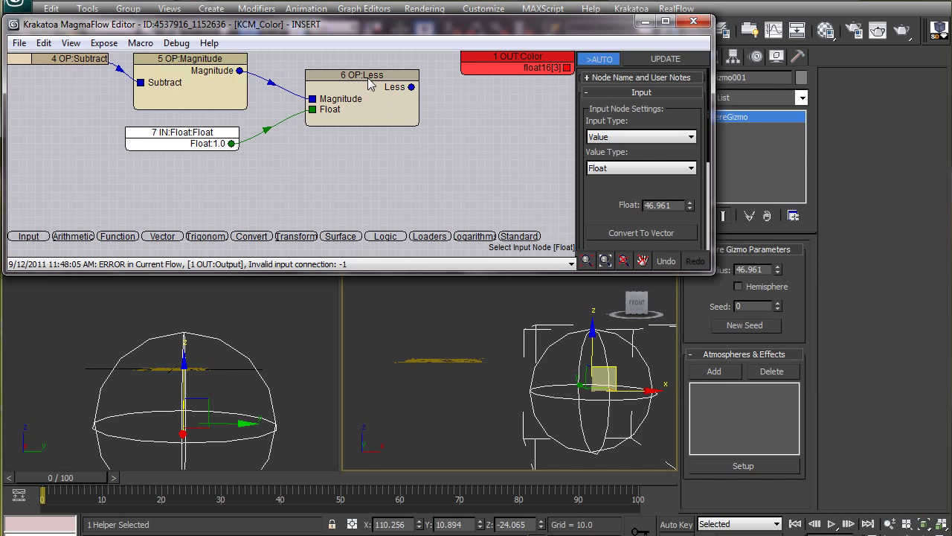
left_click_drag(355, 81, 321, 73)
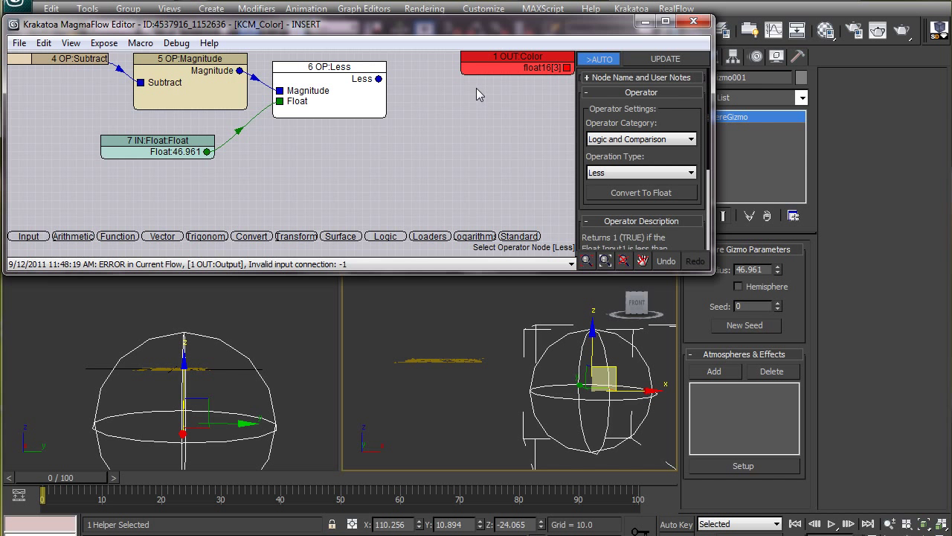
Convert the Less result with ToFloat and write it to the Selection output channel
left_click(263, 237)
mouse_move(265, 208)
left_mouse_down()
mouse_move(482, 154)
mouse_move(568, 69)
left_mouse_up()
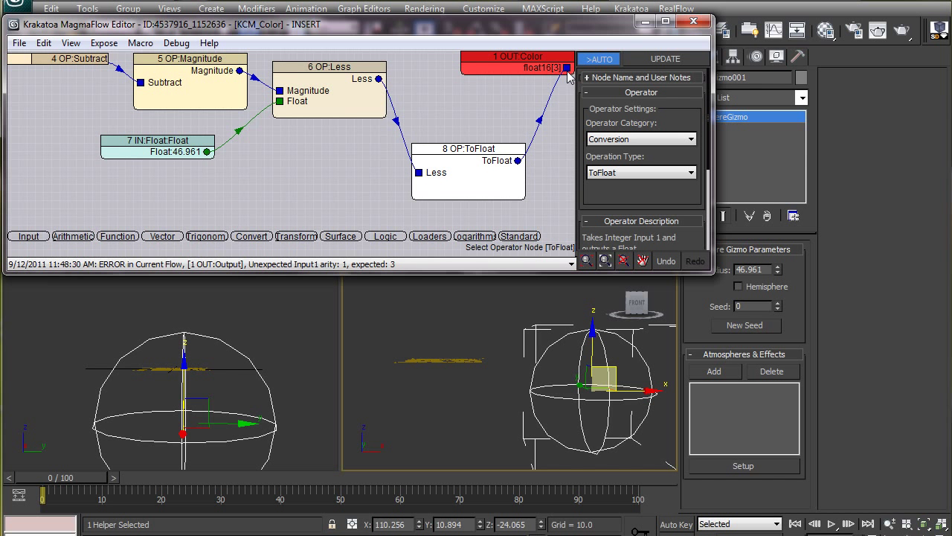
left_click(535, 63)
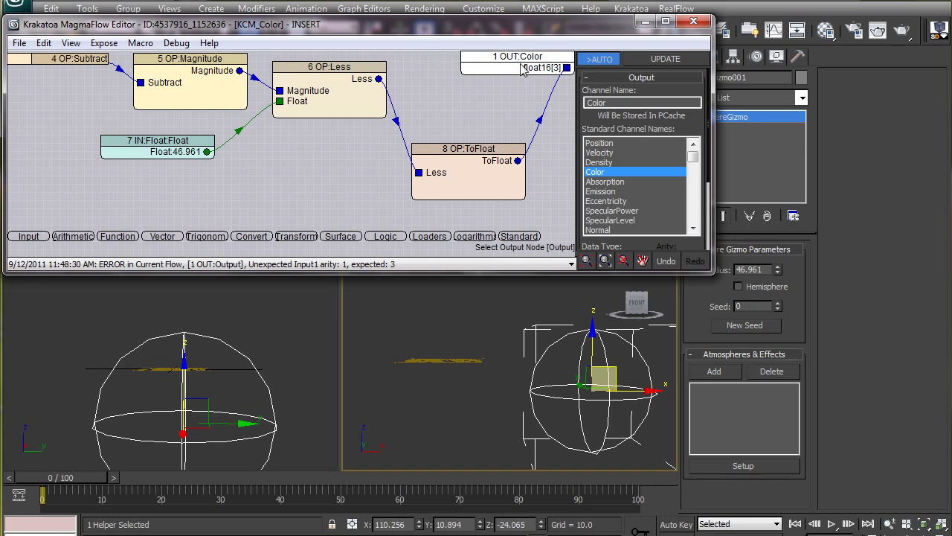
left_click(693, 227)
left_click(601, 230)
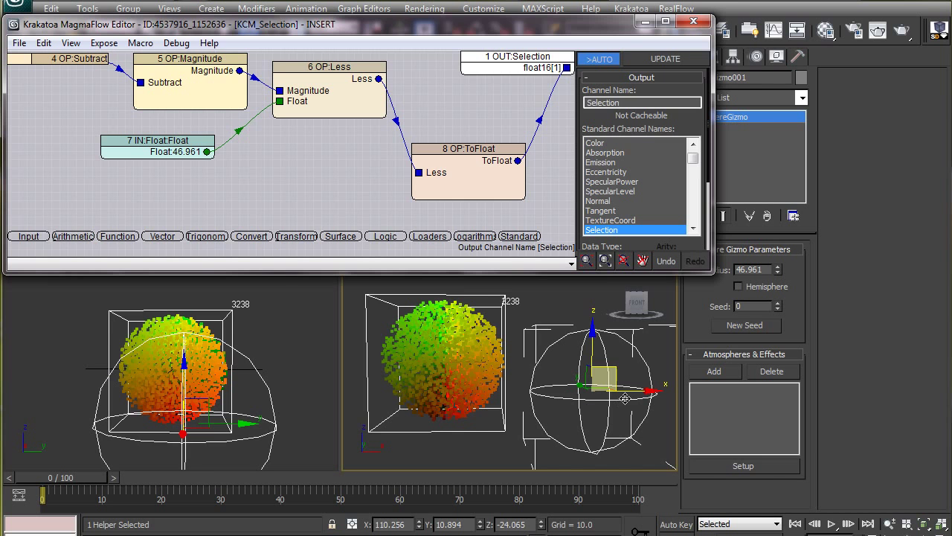
left_click_drag(625, 398, 512, 388)
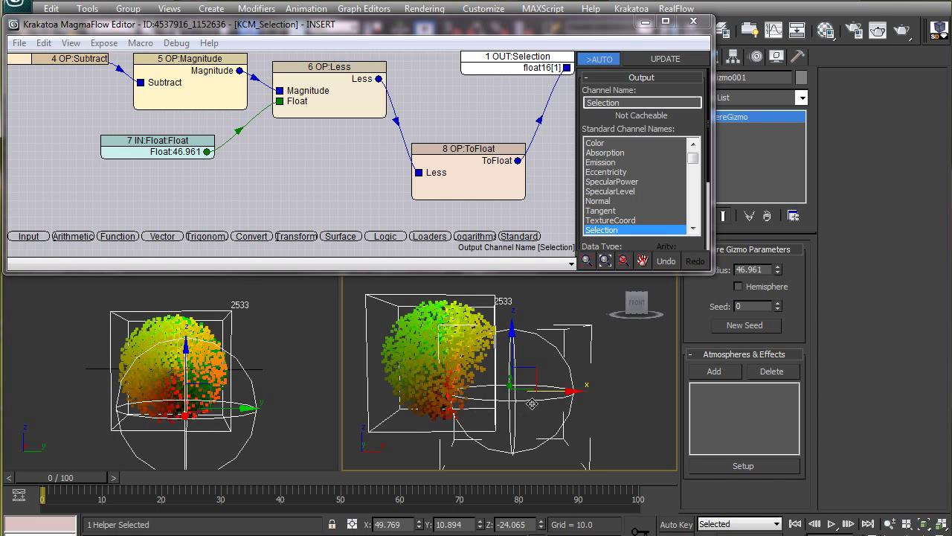
Slide the SphereGizmo off and back onto the particle sphere, checking from several angles
left_click_drag(546, 389, 596, 390)
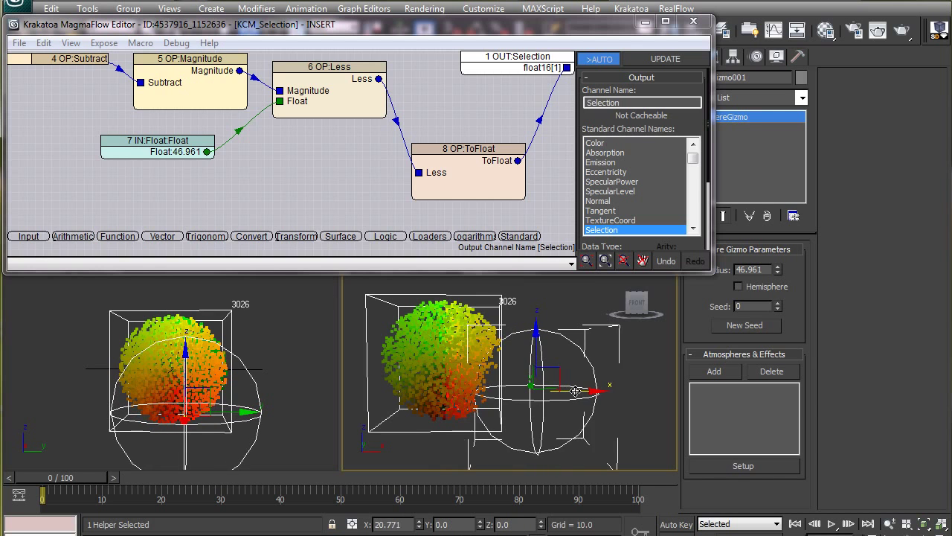
middle_click_drag(496, 372, 441, 422, "alt")
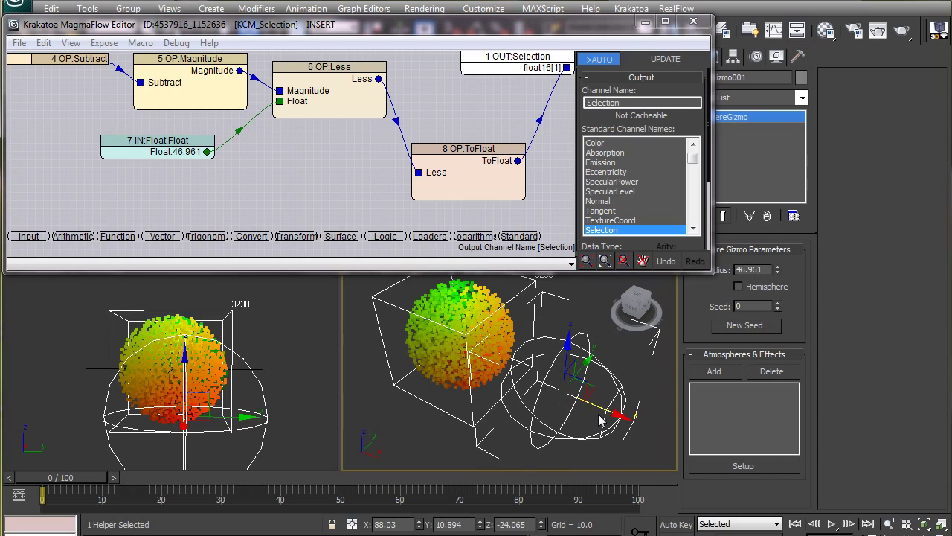
left_click_drag(601, 420, 536, 380)
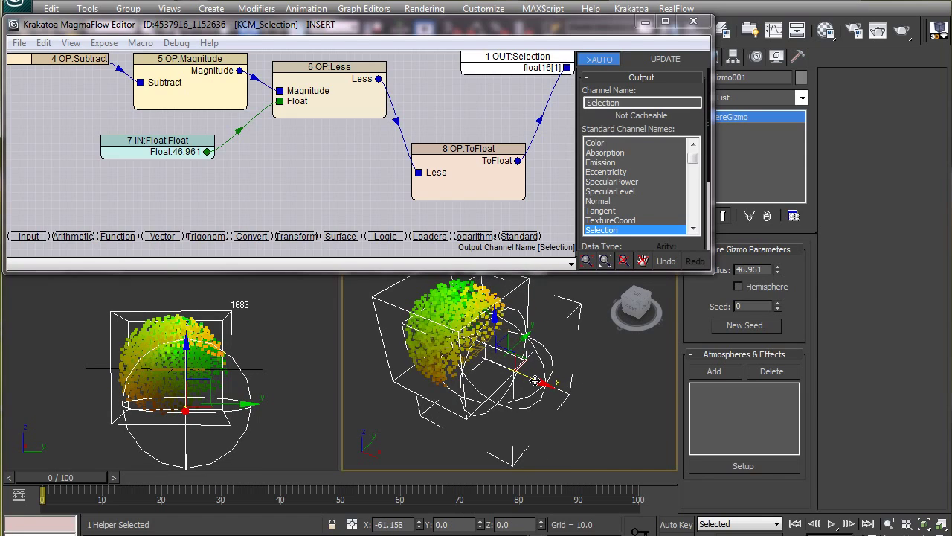
mouse_move(535, 380)
middle_mouse_down("alt")
mouse_move(503, 394)
mouse_move(442, 395)
middle_mouse_up("alt")
left_click_drag(461, 394, 629, 405)
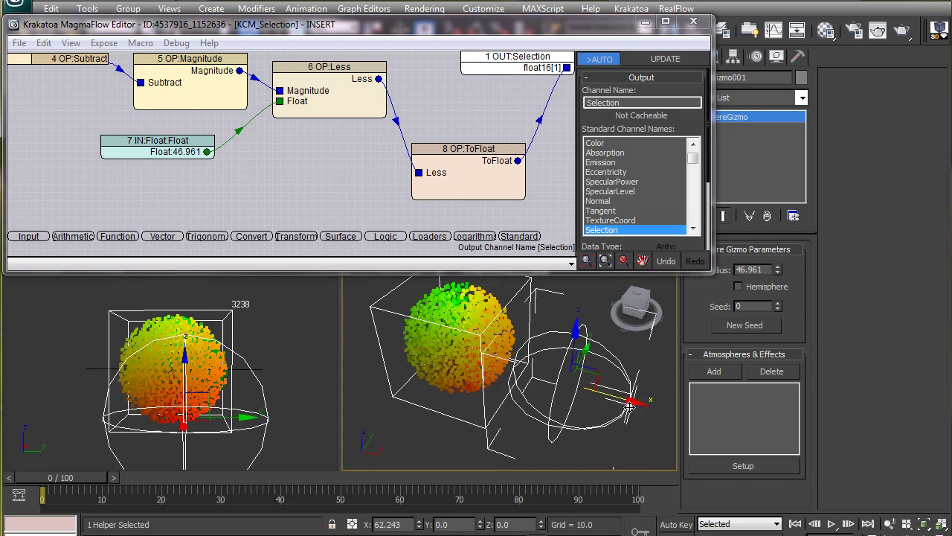
Move the particle loader object along Y
left_click(454, 356)
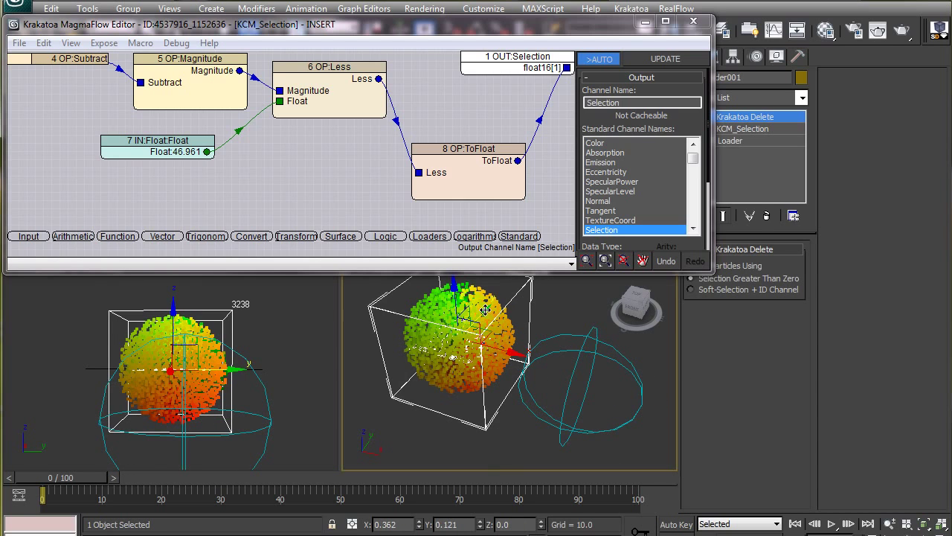
left_click_drag(484, 310, 512, 398)
middle_click_drag(512, 398, 478, 377, "alt")
scroll(480, 374, "up", 2)
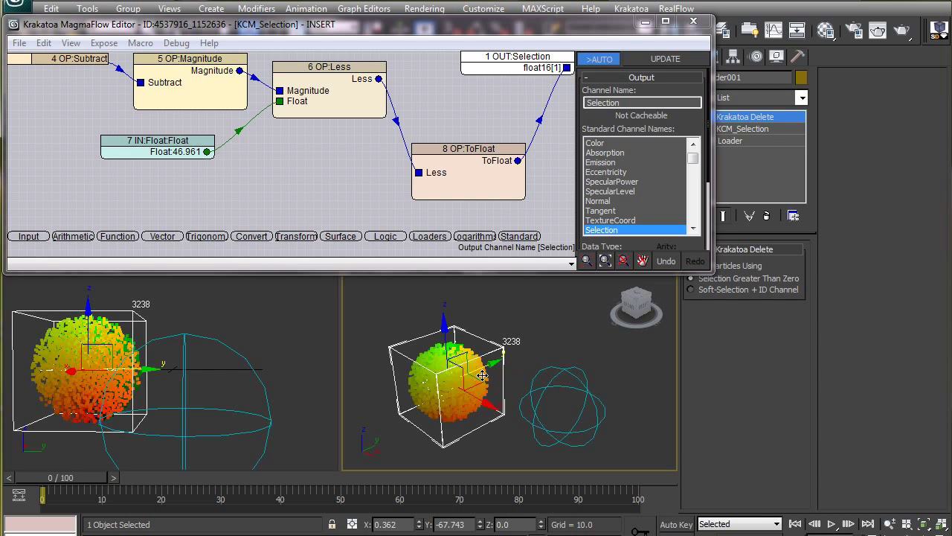
Reposition the sphere gizmo partly off the particle cloud, leaving 2612 particles
left_click(551, 378)
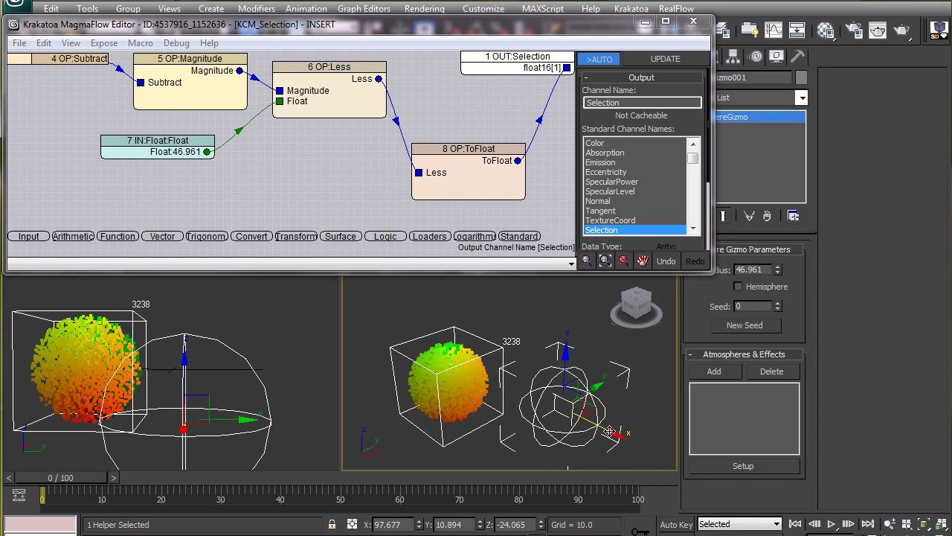
left_click_drag(609, 431, 578, 415)
middle_click_drag(577, 415, 521, 452, "alt")
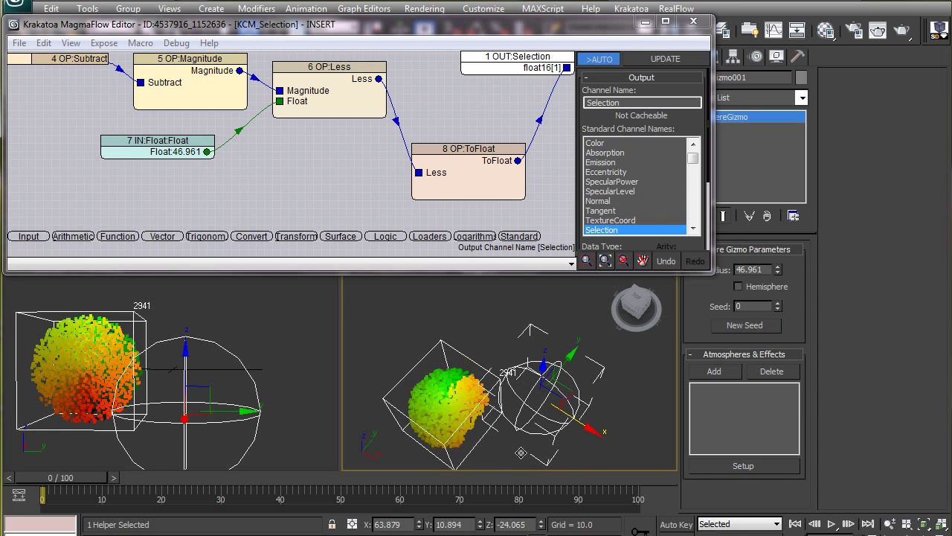
left_click_drag(567, 360, 590, 357)
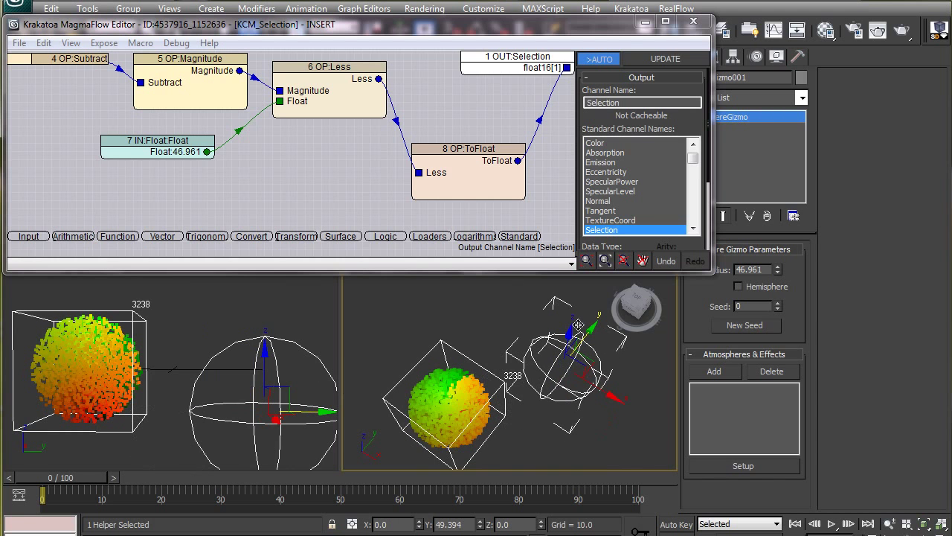
left_click_drag(609, 400, 562, 375)
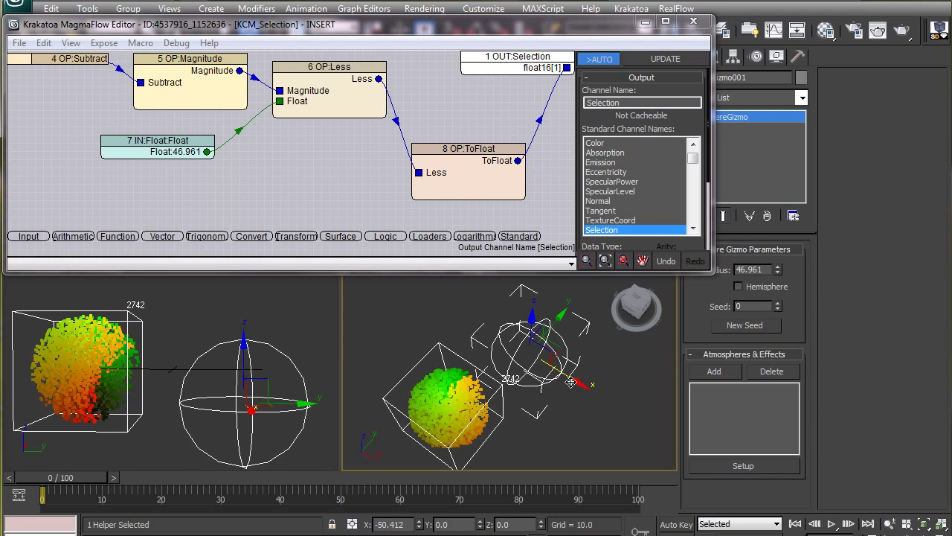
mouse_move(569, 406)
middle_mouse_down("alt")
mouse_move(459, 327)
mouse_move(533, 322)
middle_mouse_up("alt")
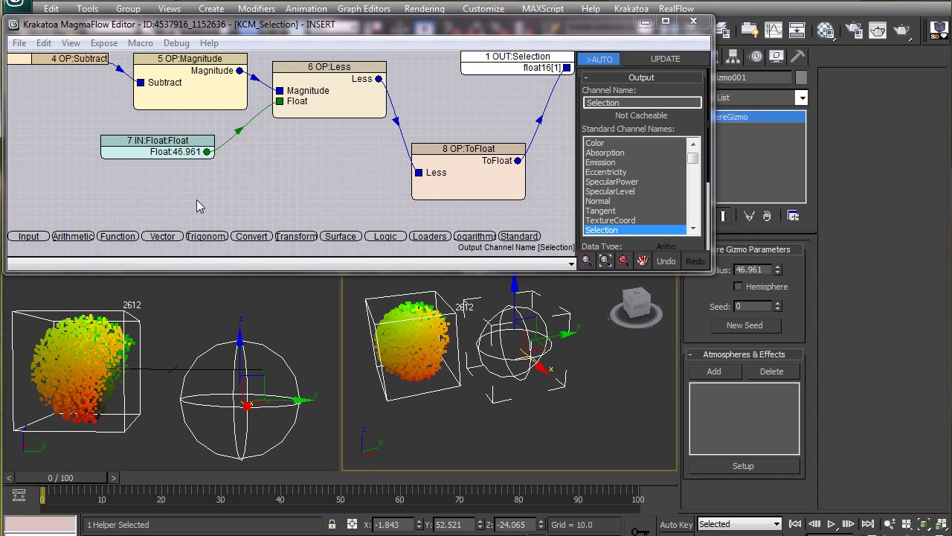
middle_click_drag(191, 199, 376, 221)
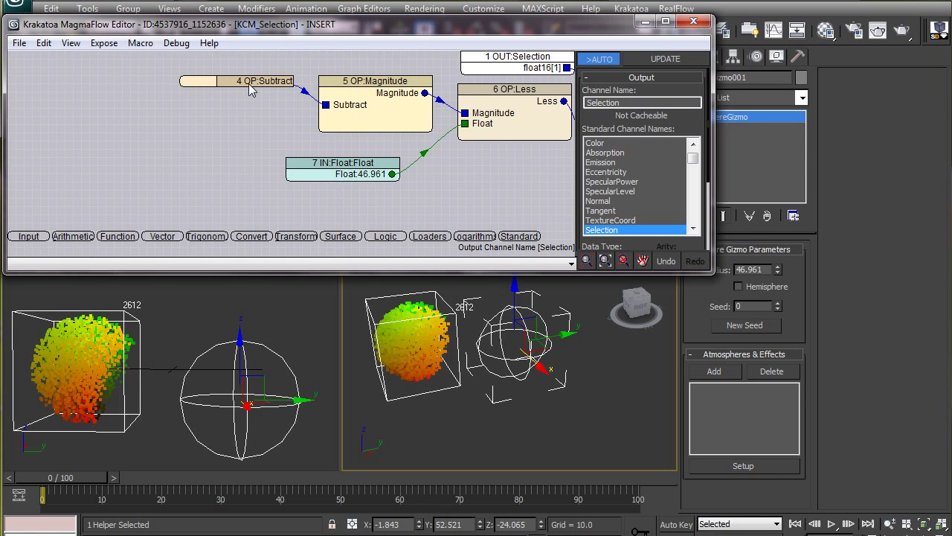
Expand the Subtract node and arrange its Position and Vector input nodes
left_click(251, 82)
mouse_move(186, 104)
left_mouse_down()
mouse_move(130, 75)
mouse_move(151, 135)
left_mouse_up()
left_click(71, 139)
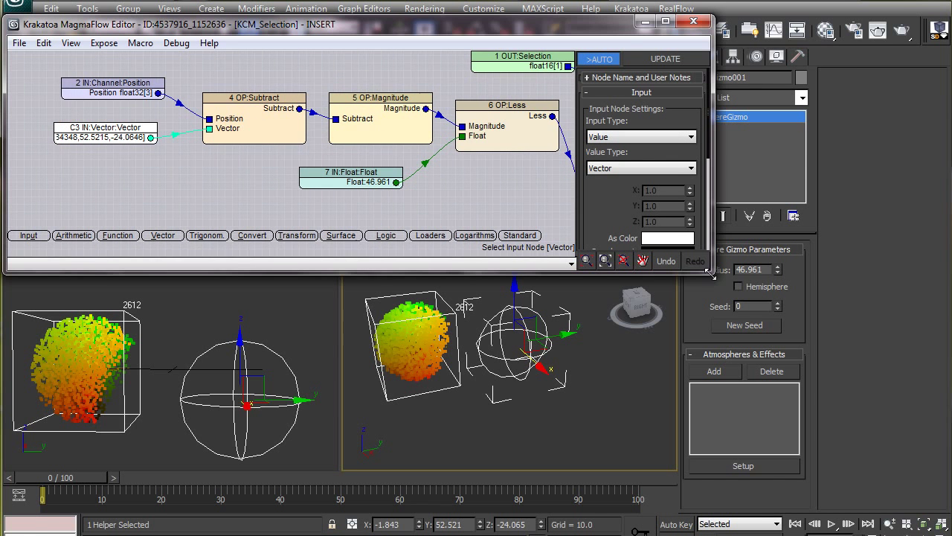
left_click_drag(710, 274, 846, 378)
left_click_drag(112, 119, 67, 80)
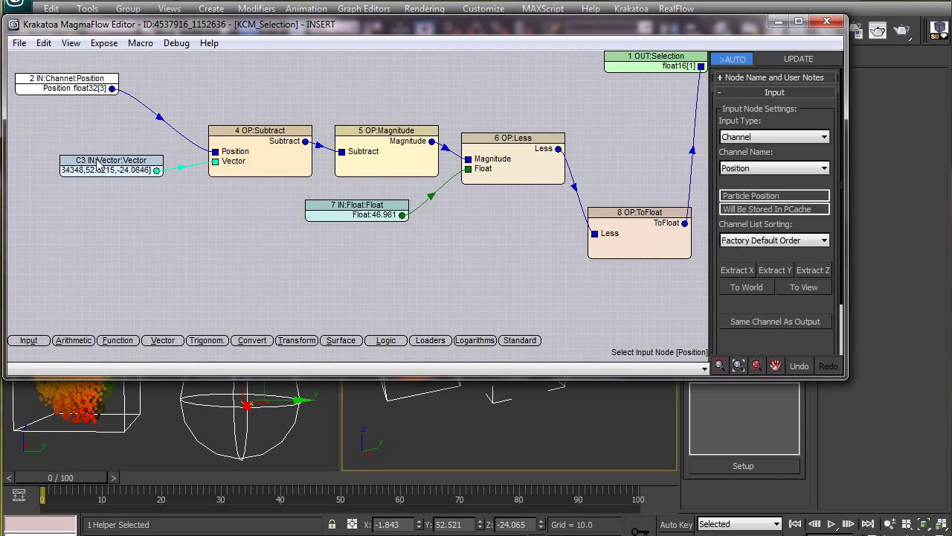
left_click_drag(97, 163, 52, 125)
Insert a FromWorld transform between the gizmo Vector and Subtract, then fit the graph
left_click(298, 340)
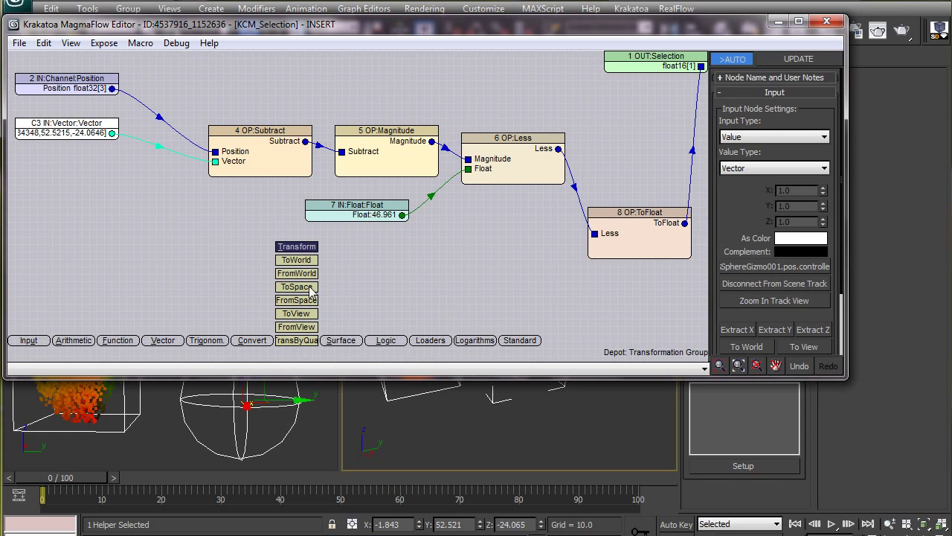
left_click_drag(296, 273, 160, 200)
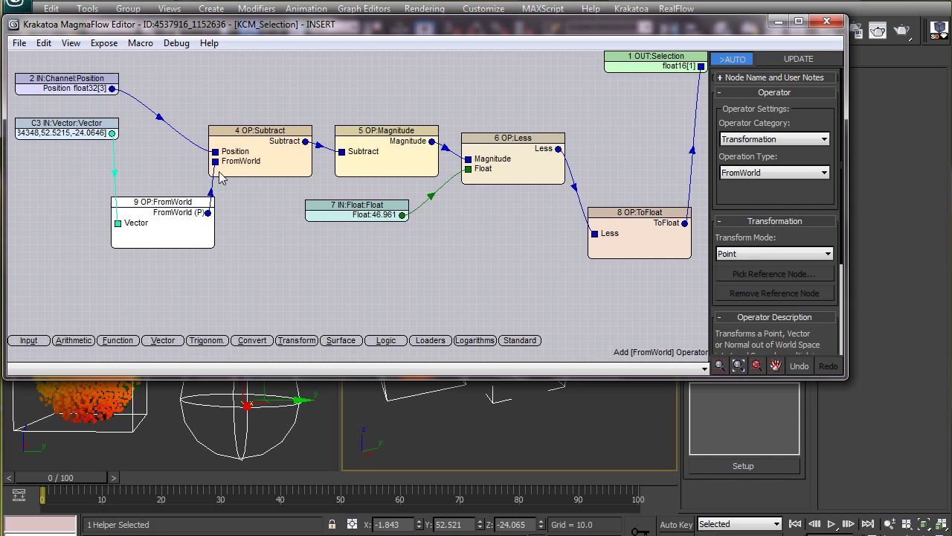
left_click_drag(262, 138, 277, 100)
left_click_drag(187, 204, 187, 163)
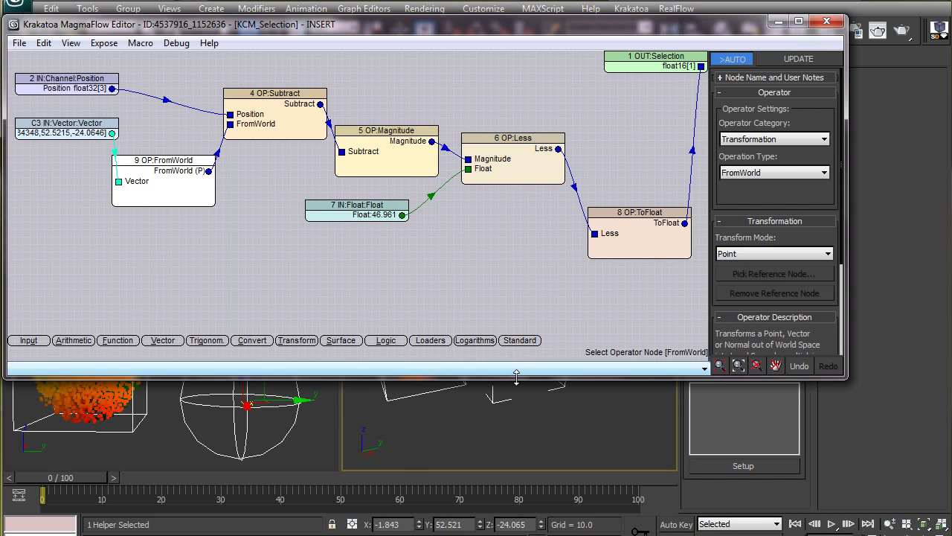
left_click_drag(513, 377, 513, 219)
scroll(434, 99, "down", 3)
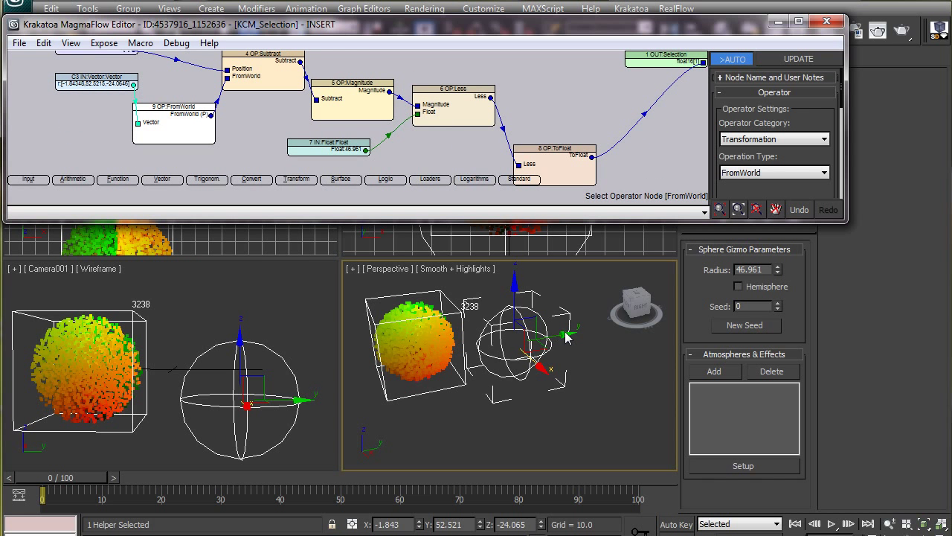
Move the gizmo along Y, then move the particle sphere away from it
left_click_drag(564, 334, 439, 414)
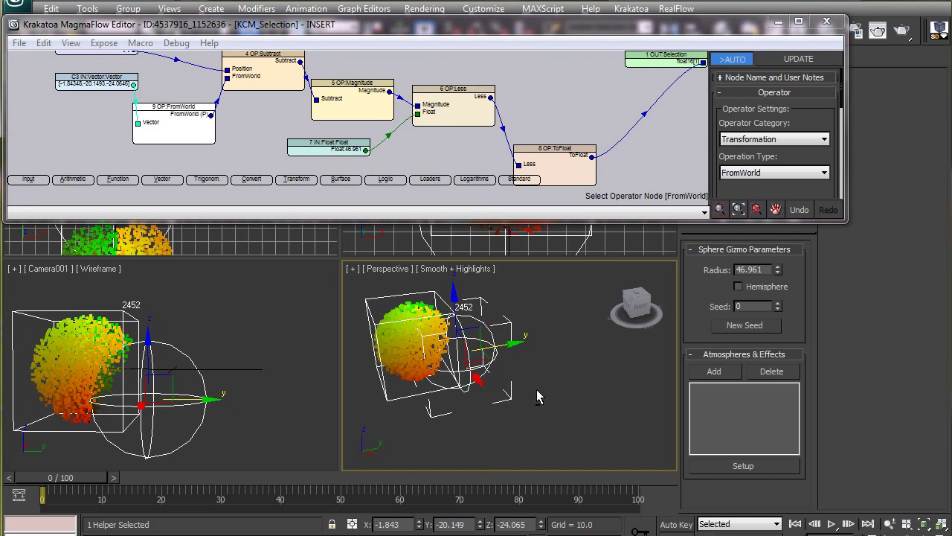
middle_click_drag(439, 415, 372, 290, "alt")
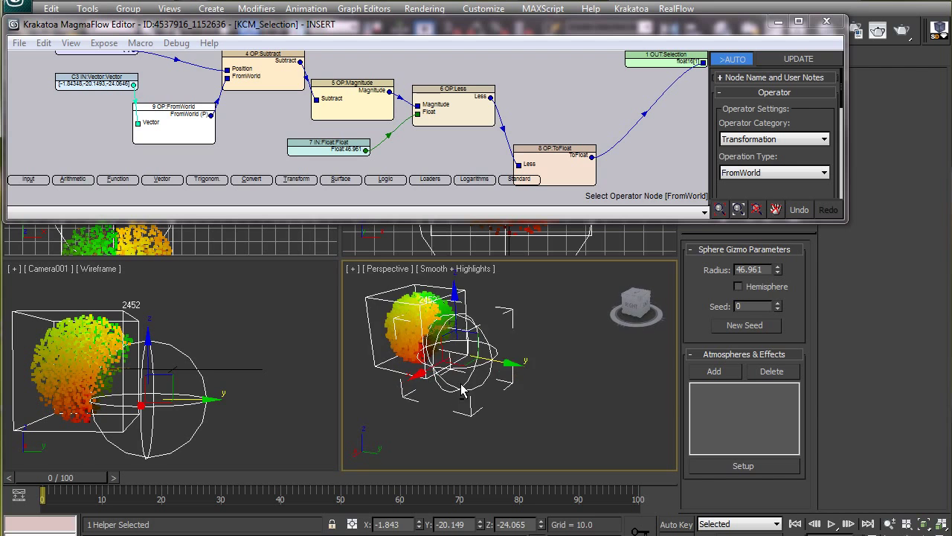
left_click(403, 326)
left_click_drag(467, 339, 665, 385)
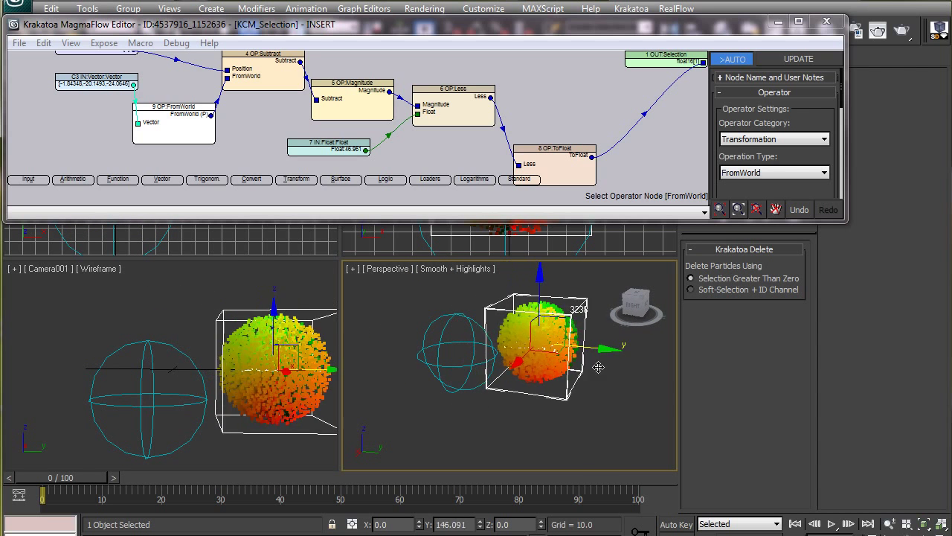
middle_click_drag(504, 405, 515, 398)
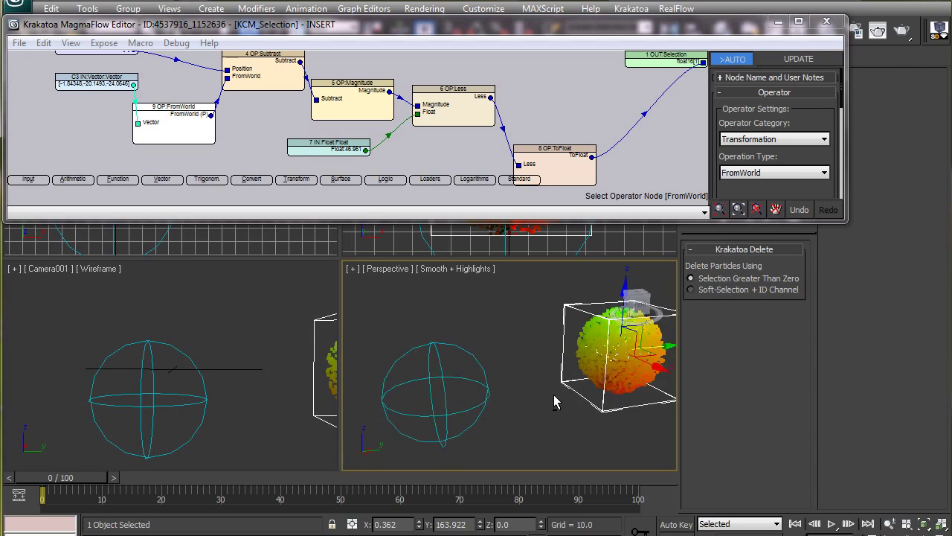
Move the sphere gizmo back into the particle box, leaving 2378 particles
left_click(415, 395)
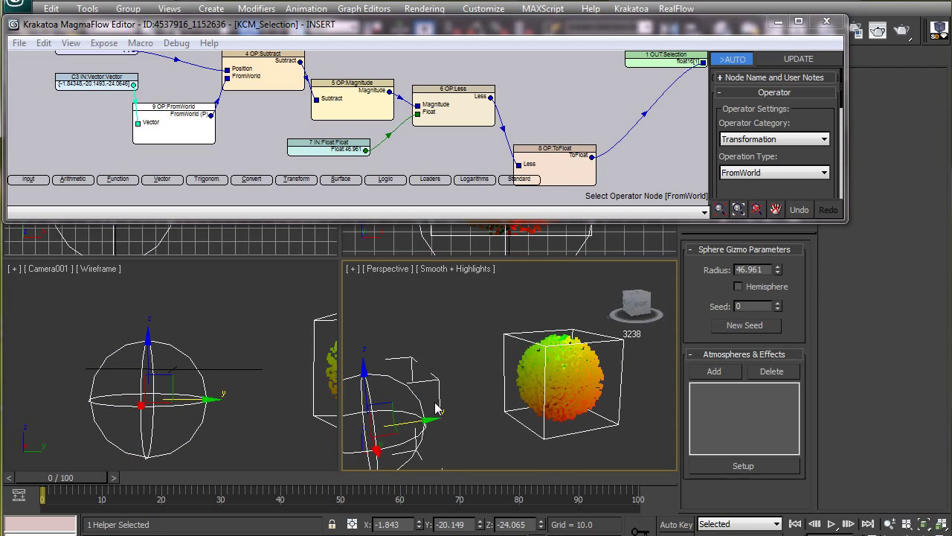
left_click_drag(418, 422, 566, 410)
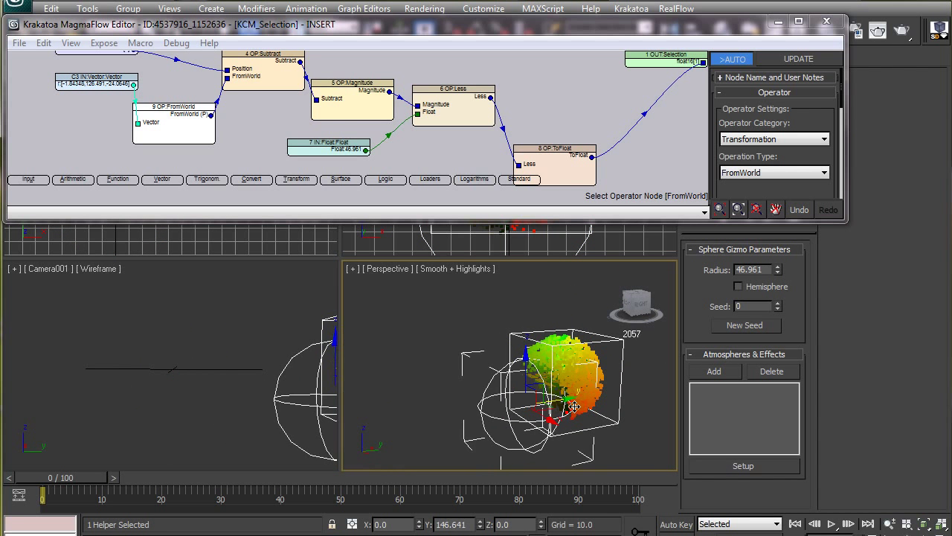
middle_click_drag(567, 410, 286, 361, "alt")
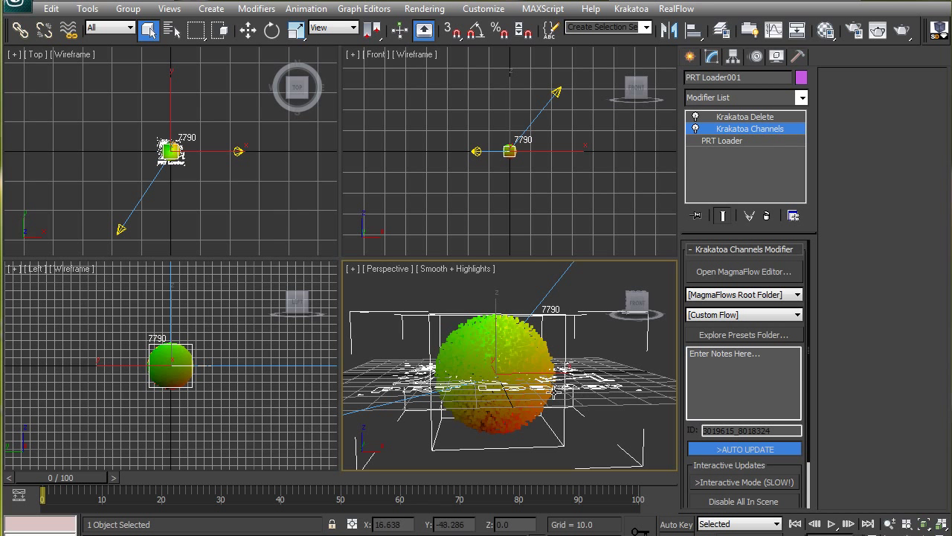
In the channels modifier's MagmaFlow, switch the output node's channel from Color to Selection
middle_click_drag(554, 394, 571, 384, "alt")
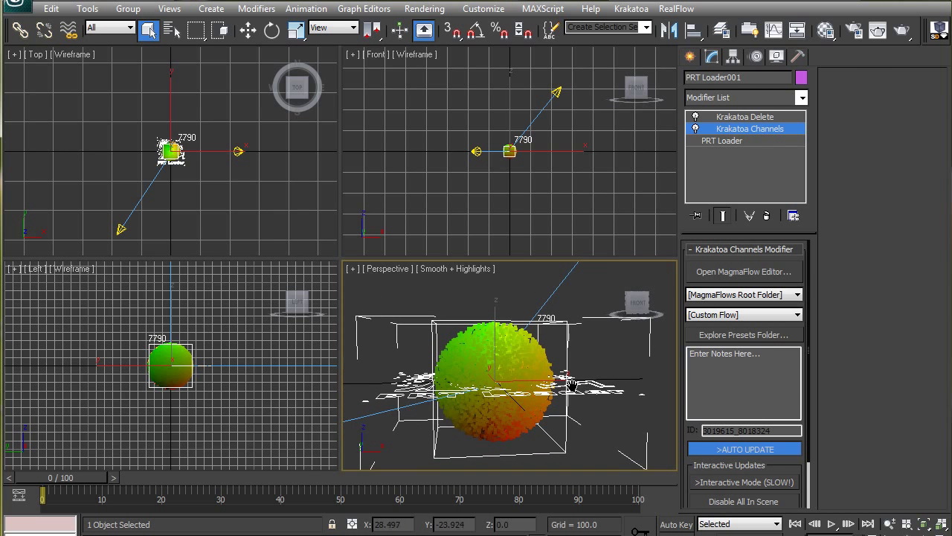
left_click(743, 272)
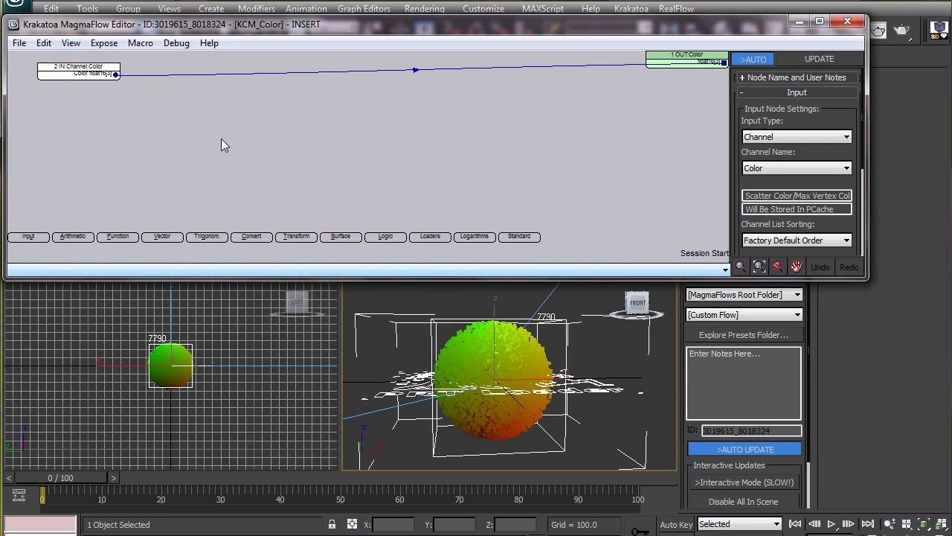
left_click(91, 77)
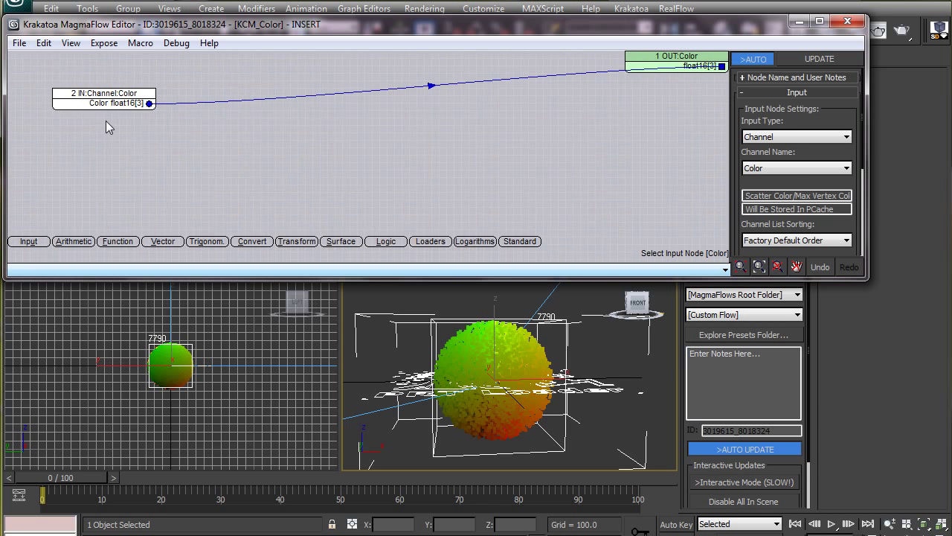
left_click_drag(110, 103, 105, 100)
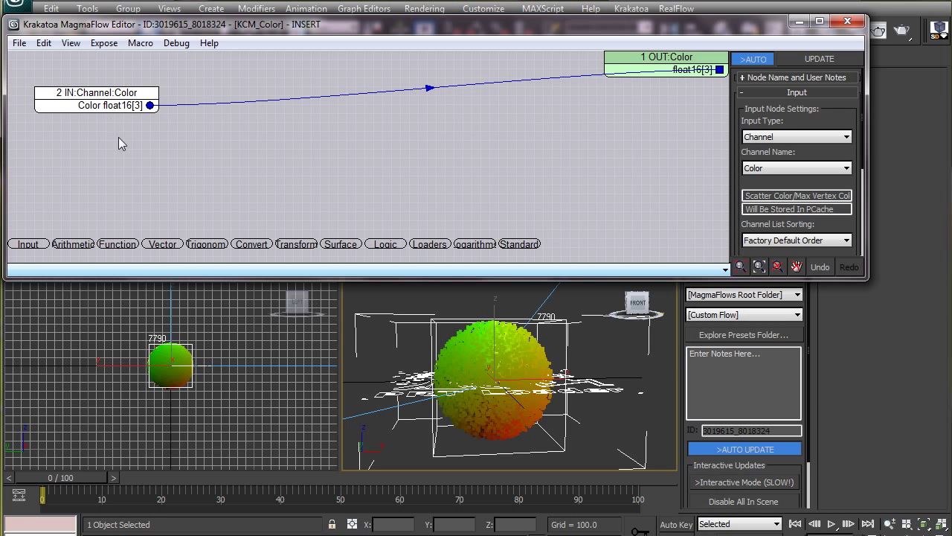
left_click(624, 77)
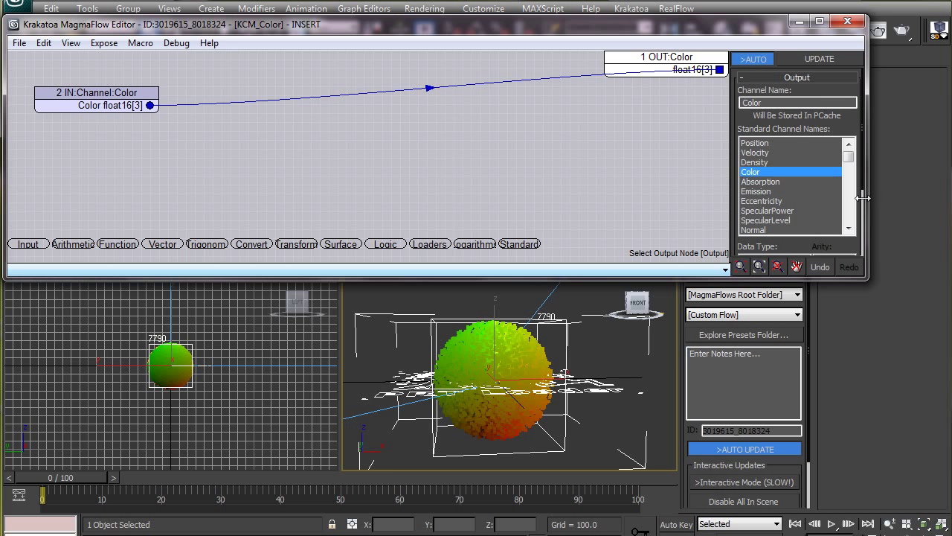
left_click(849, 227)
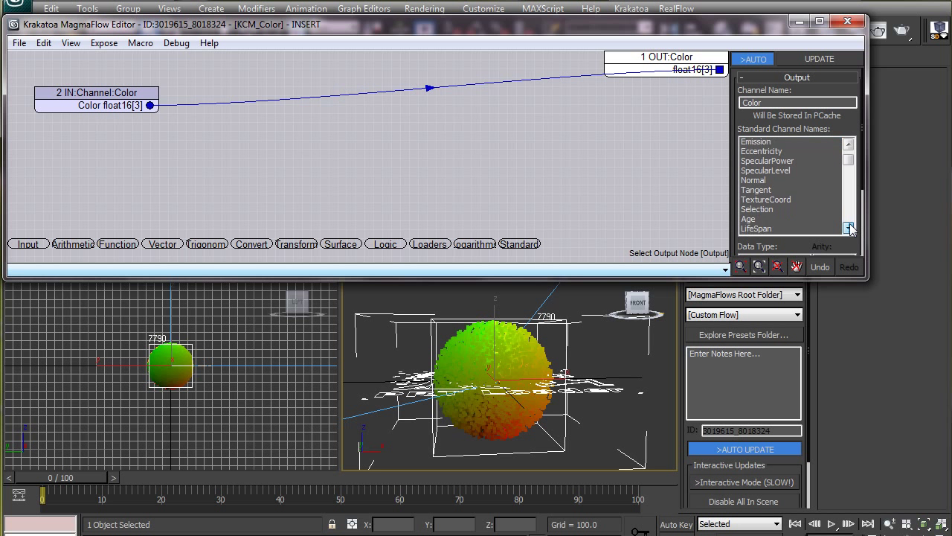
left_click(774, 192)
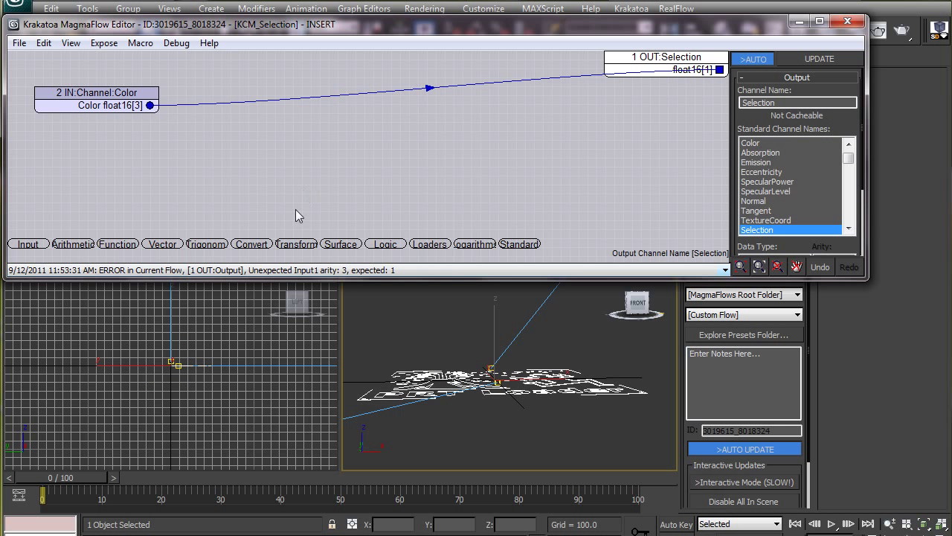
Insert a ToScalar node after Color, driven by an Integer component index of 1
left_click(260, 245)
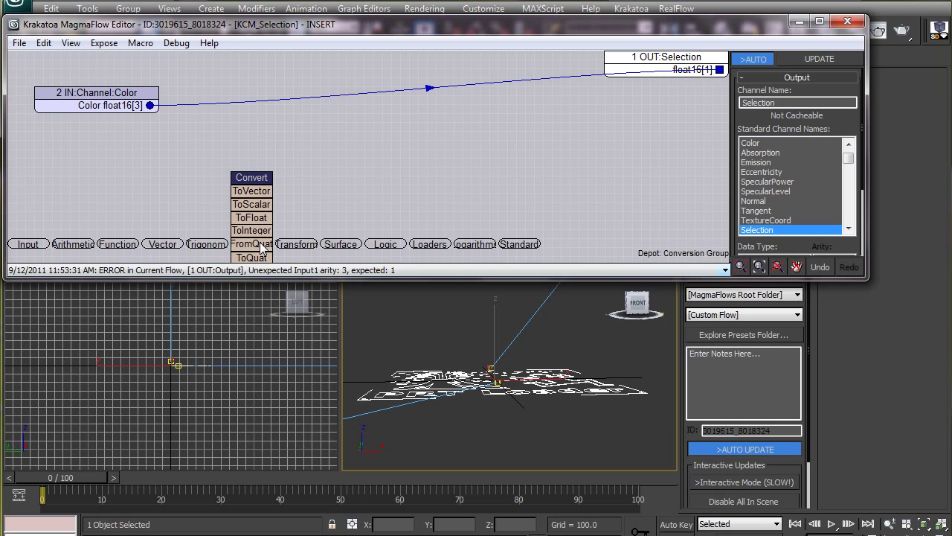
left_click(93, 106)
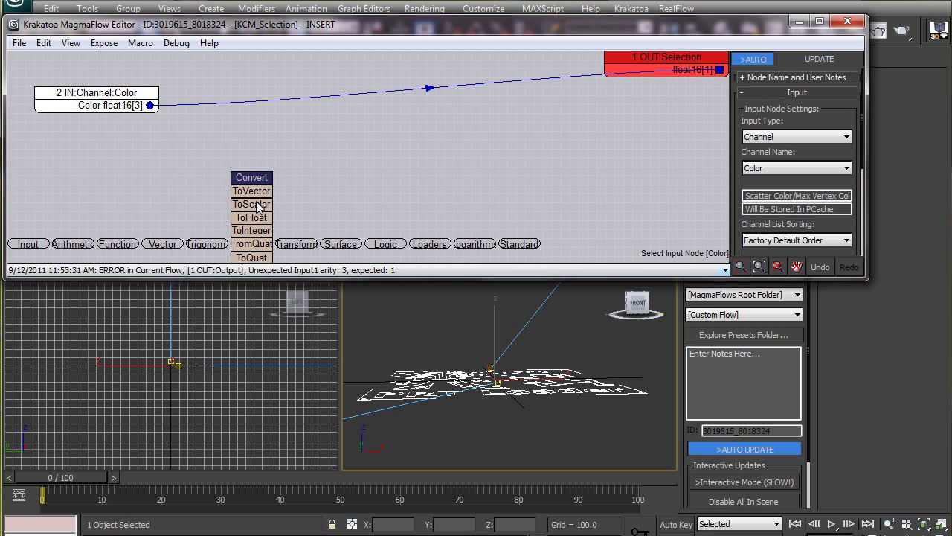
left_click_drag(257, 206, 251, 104)
left_click(28, 244)
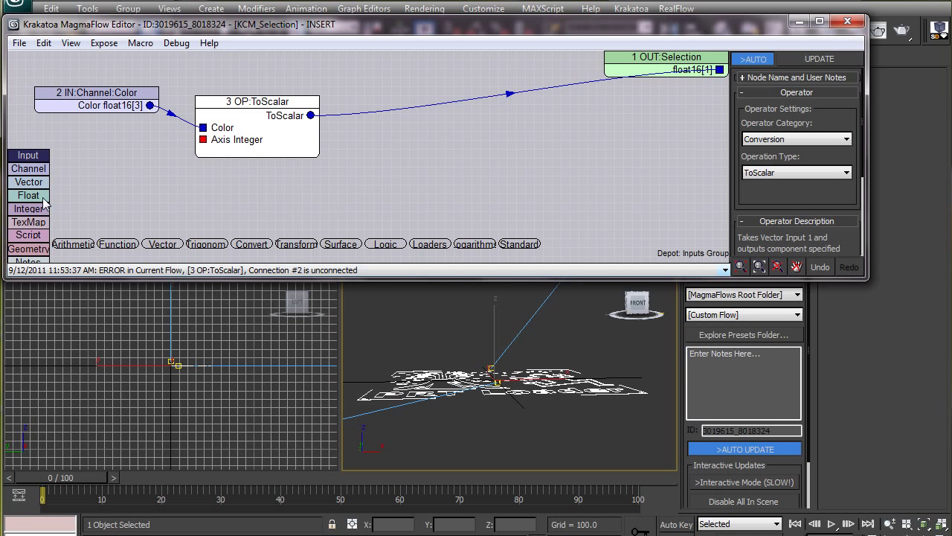
mouse_move(40, 214)
left_mouse_down()
mouse_move(112, 190)
mouse_move(89, 134)
left_mouse_up()
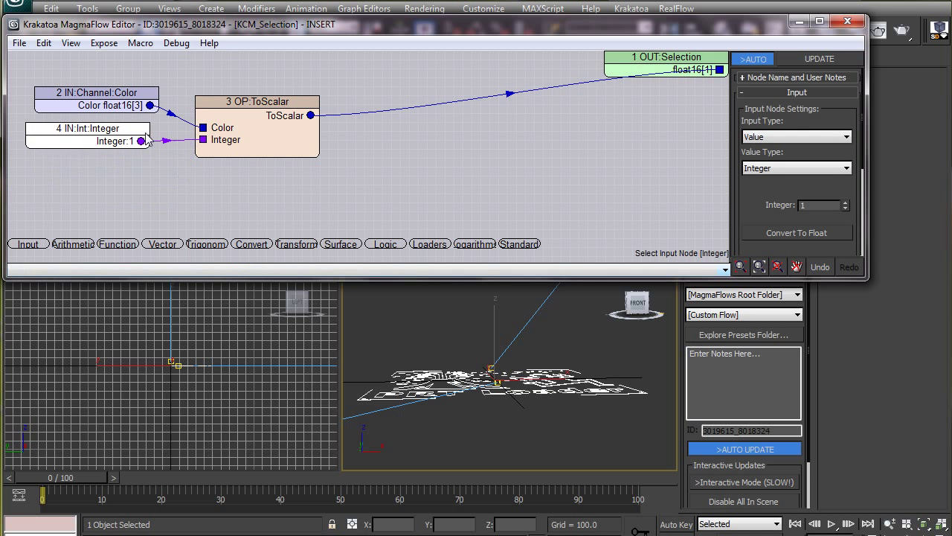
left_click_drag(93, 96, 84, 78)
left_click_drag(214, 102, 194, 81)
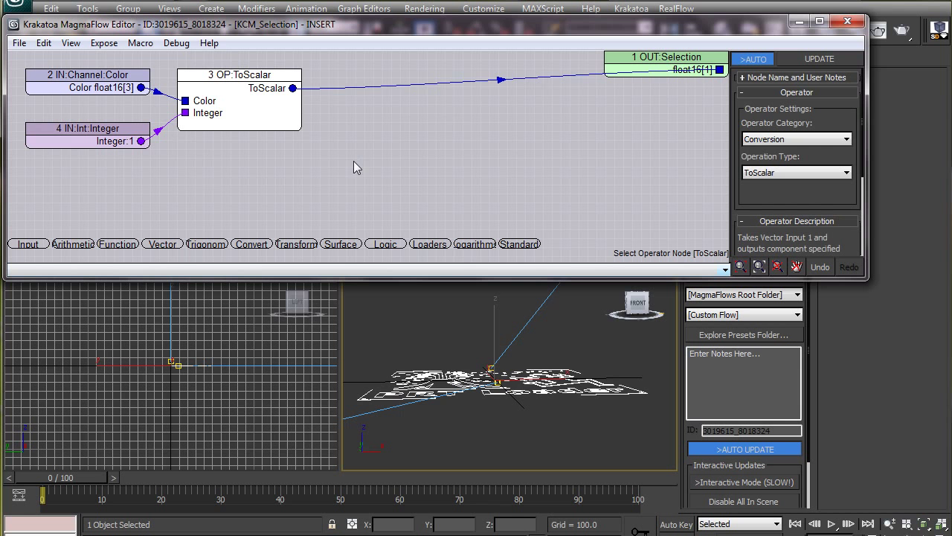
Test the ToScalar result with a Greater node against a Float value of 1.0
left_click(385, 244)
mouse_move(388, 201)
left_mouse_down()
mouse_move(386, 104)
mouse_move(386, 168)
left_mouse_up()
left_click_drag(389, 224, 393, 95)
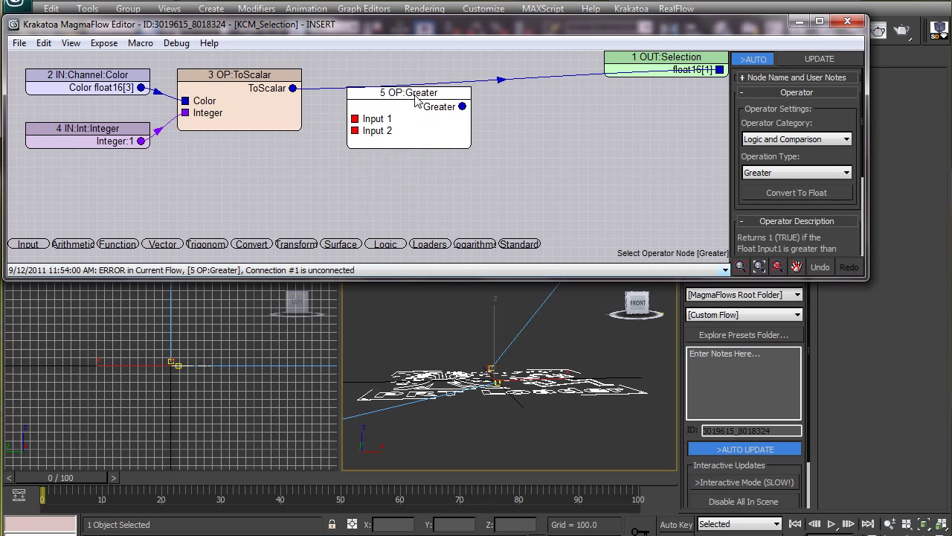
left_click_drag(498, 83, 355, 118)
left_click(28, 244)
mouse_move(28, 199)
left_mouse_down()
mouse_move(251, 207)
mouse_move(281, 156)
left_mouse_up()
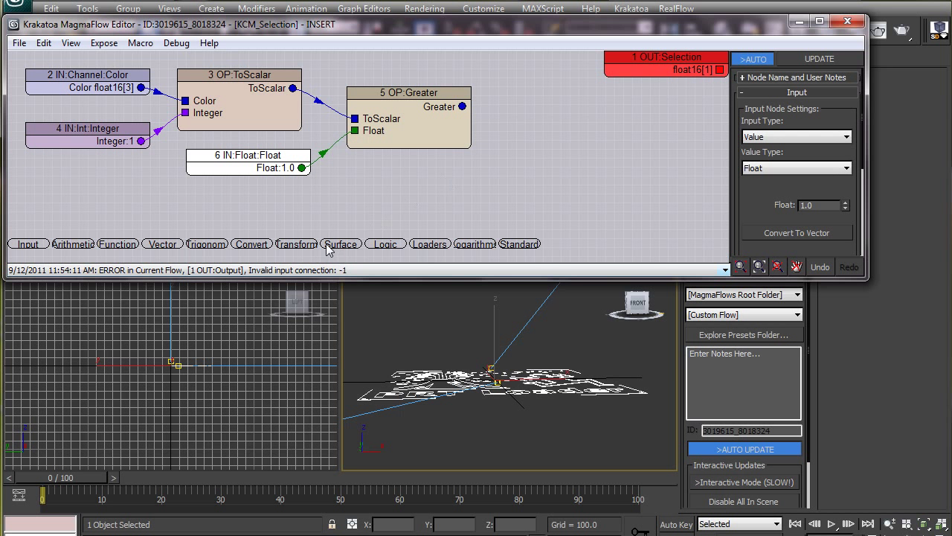
Send the Greater result through ToFloat into the Selection output, restoring 7790 particles
left_click_drag(720, 75, 719, 70)
left_click(431, 112)
left_click(251, 244)
left_click(261, 221)
Lower the Float color threshold to 0.52, then raise it to about 0.79
left_click_drag(536, 128, 551, 101)
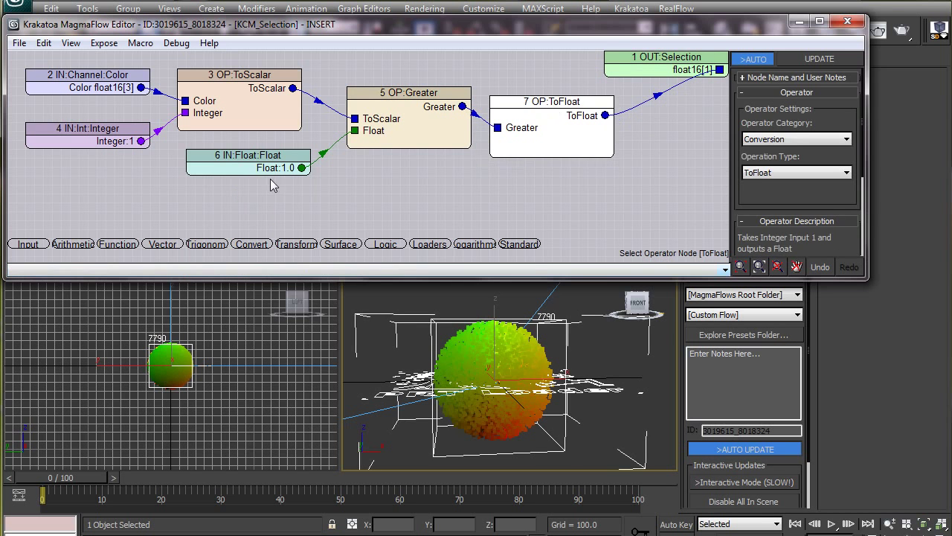
left_click(246, 154)
left_click(846, 209)
left_click_drag(852, 215, 500, 378)
middle_click_drag(499, 378, 535, 366, "alt")
mouse_move(848, 209)
left_mouse_down()
mouse_move(858, 187)
mouse_move(846, 205)
left_mouse_up()
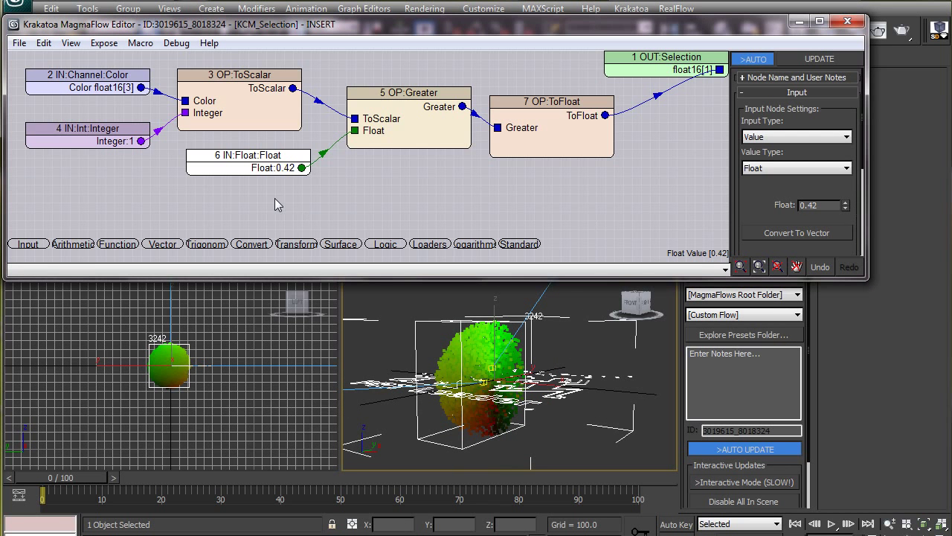
Switch the tested color component to 2, adjust the threshold, and render the particles
left_click(52, 138)
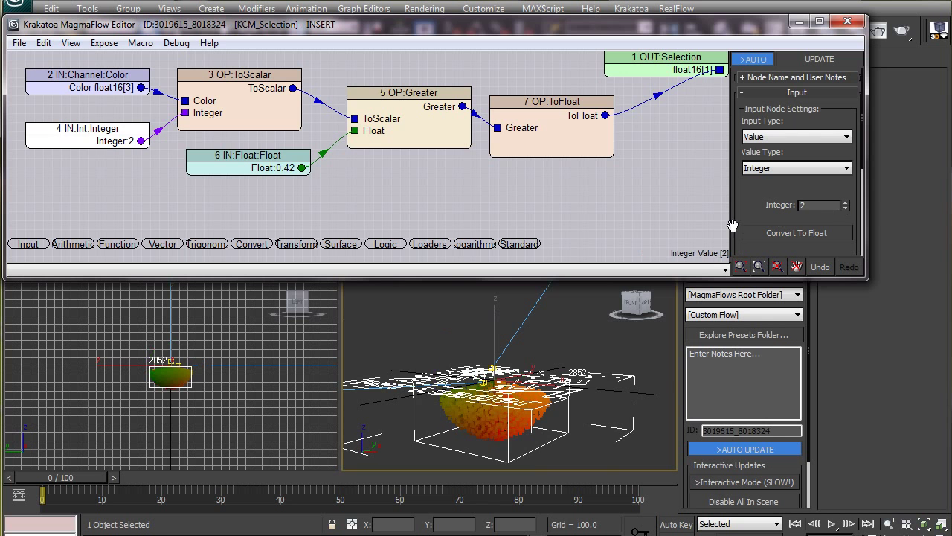
left_click(277, 172)
mouse_move(846, 207)
left_mouse_down()
mouse_move(849, 214)
mouse_move(837, 187)
left_mouse_up()
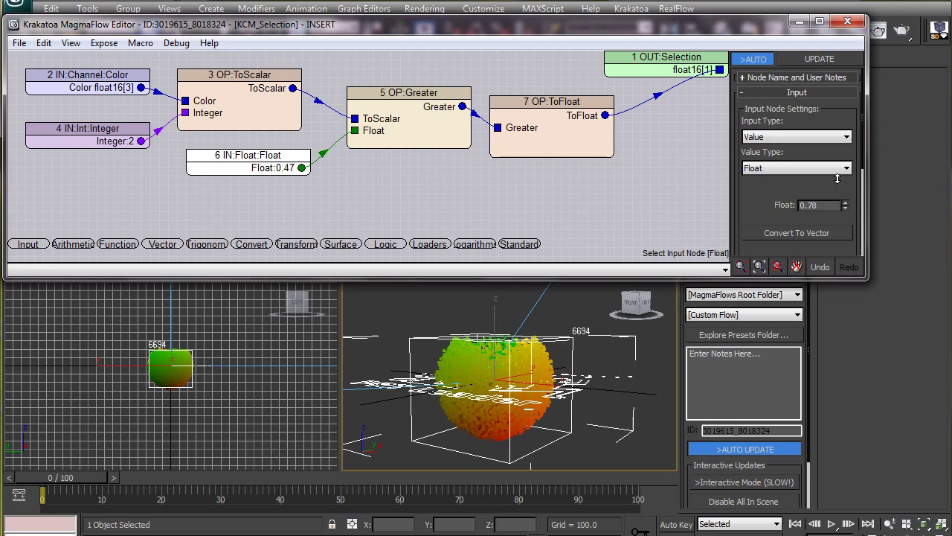
left_click(893, 34)
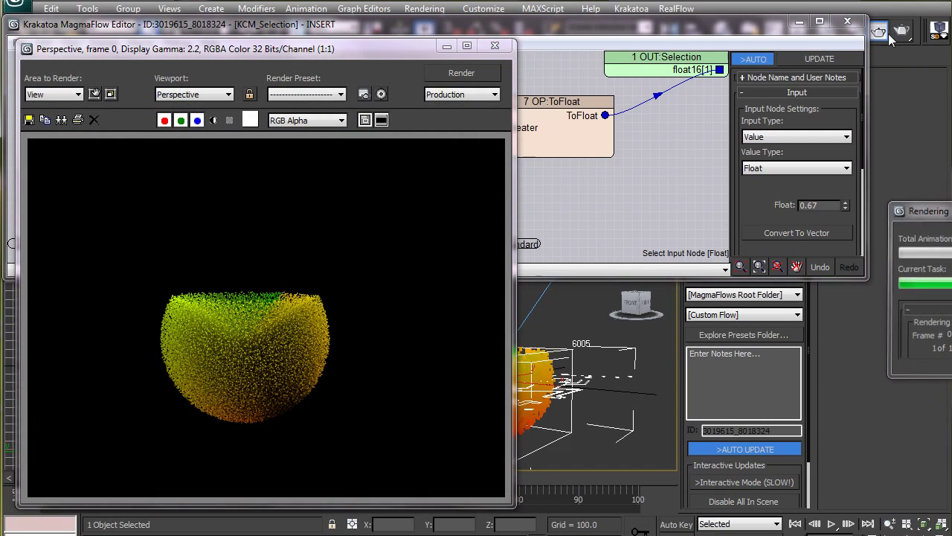